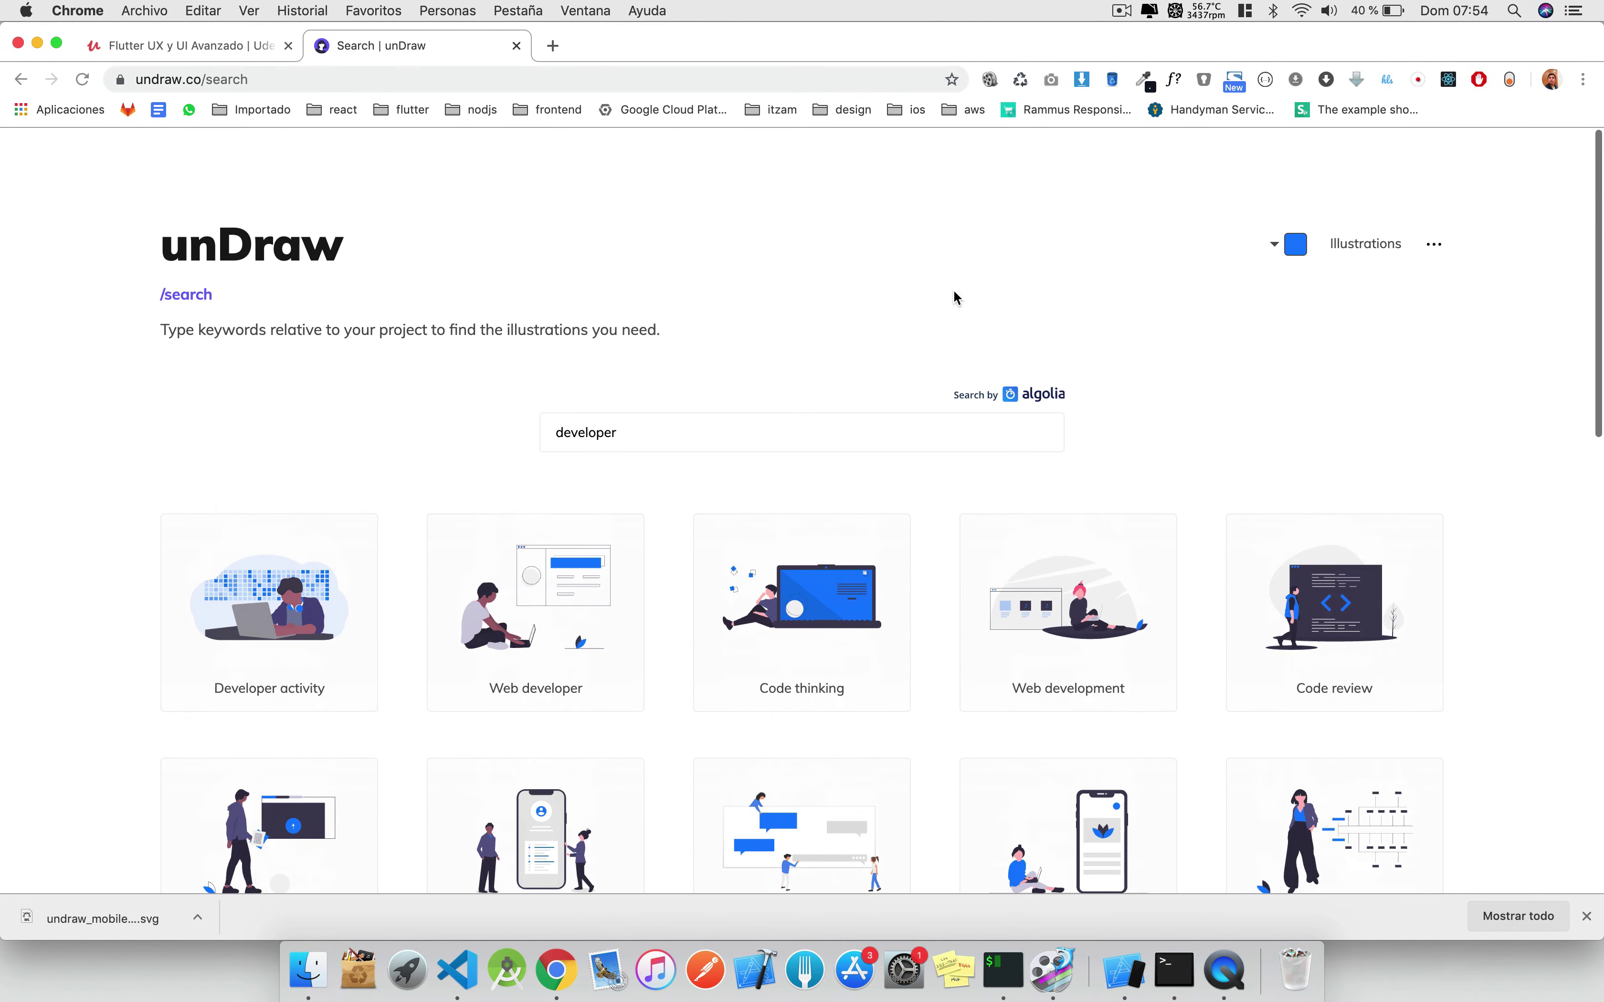
Search unDraw for "task" and save the Complete task illustration as an SVG in the Escritorio folder.
{"action": "double_click", "coordinate": [665, 409]}
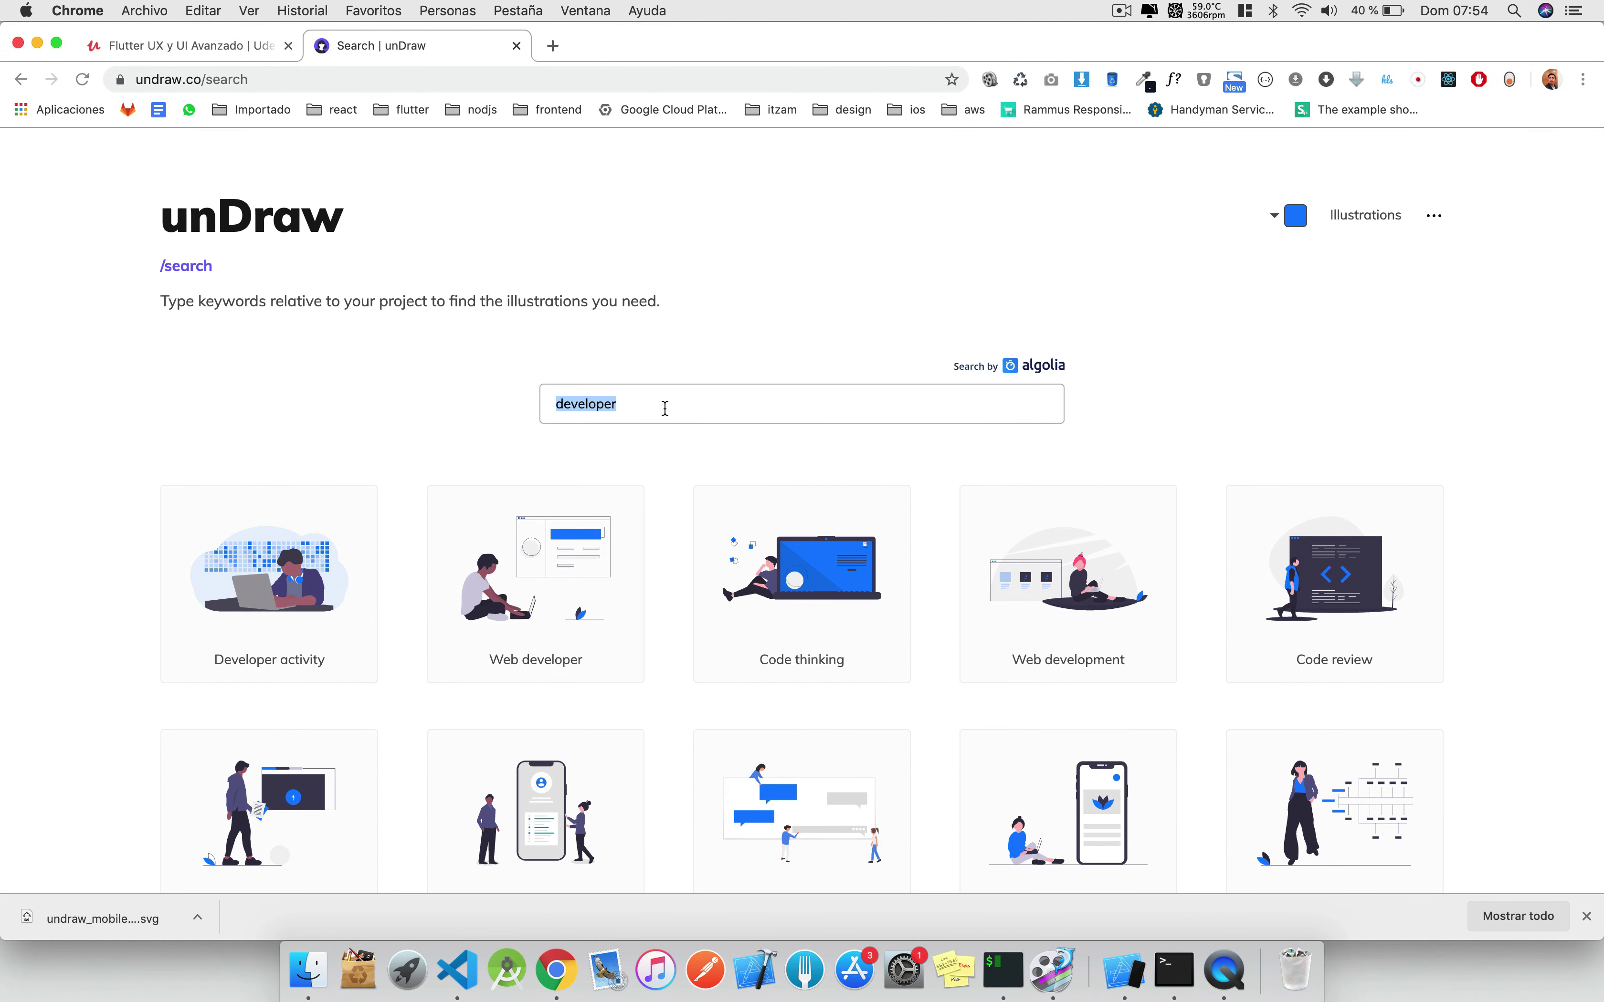
{"action": "type", "text": "task"}
{"action": "scroll", "coordinate": [665, 511], "scroll_direction": "down", "scroll_amount": 3}
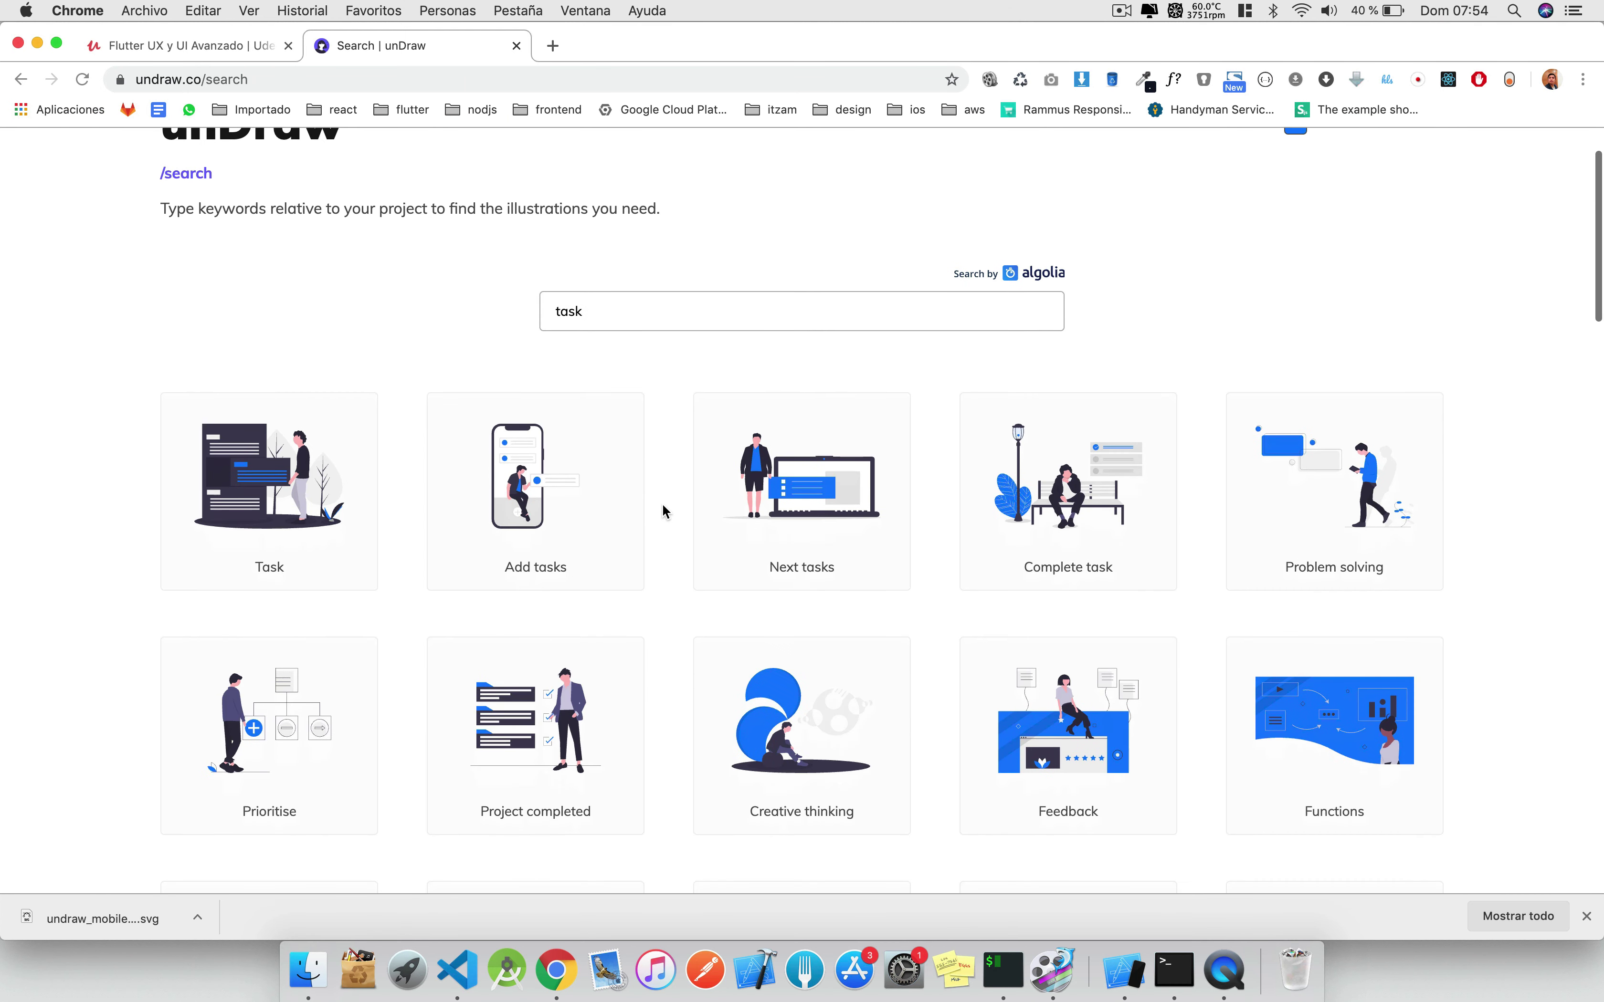
{"action": "left_click", "coordinate": [1076, 443]}
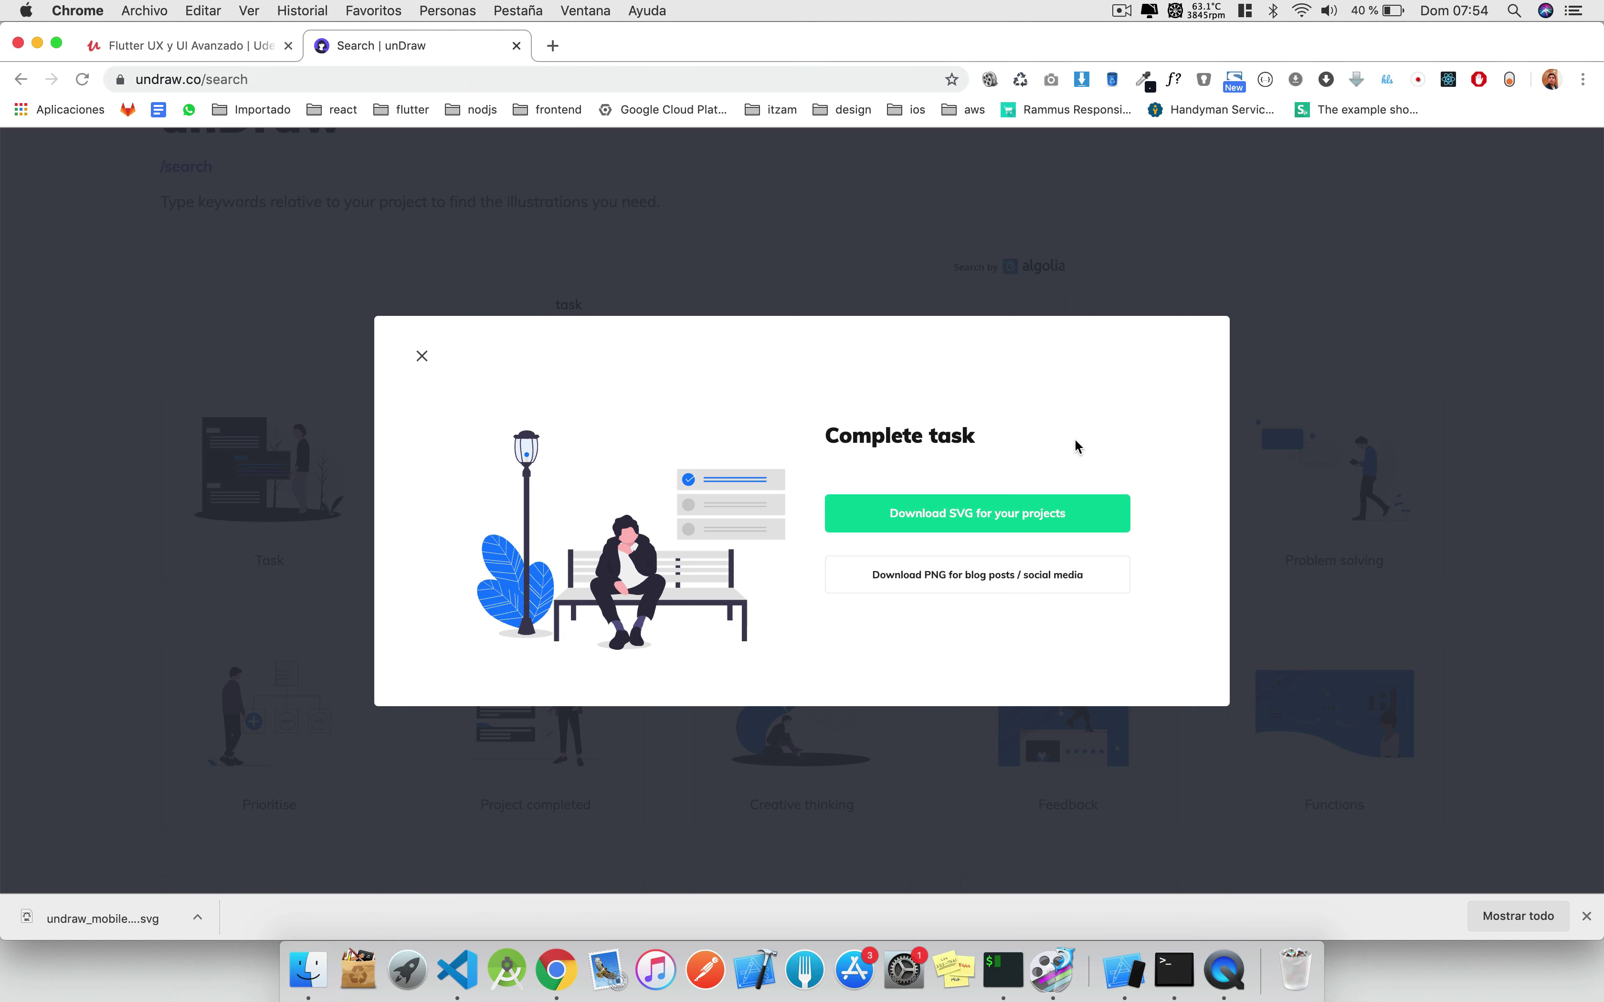
{"action": "left_click", "coordinate": [1001, 515]}
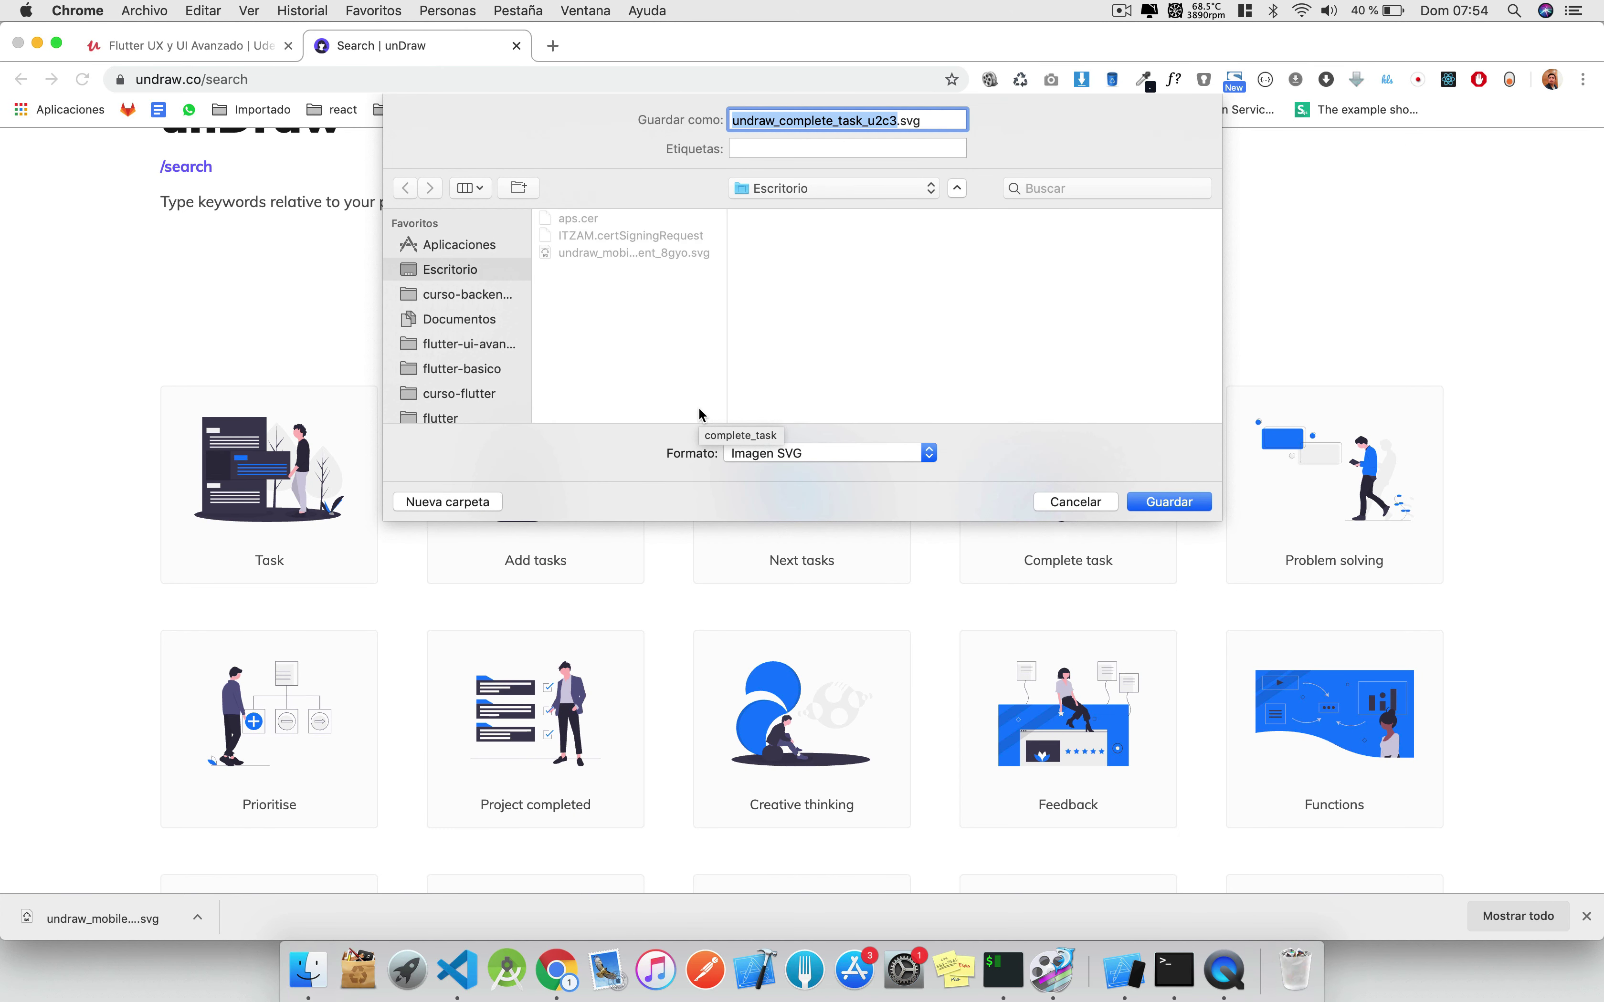
{"action": "left_click", "coordinate": [1166, 503]}
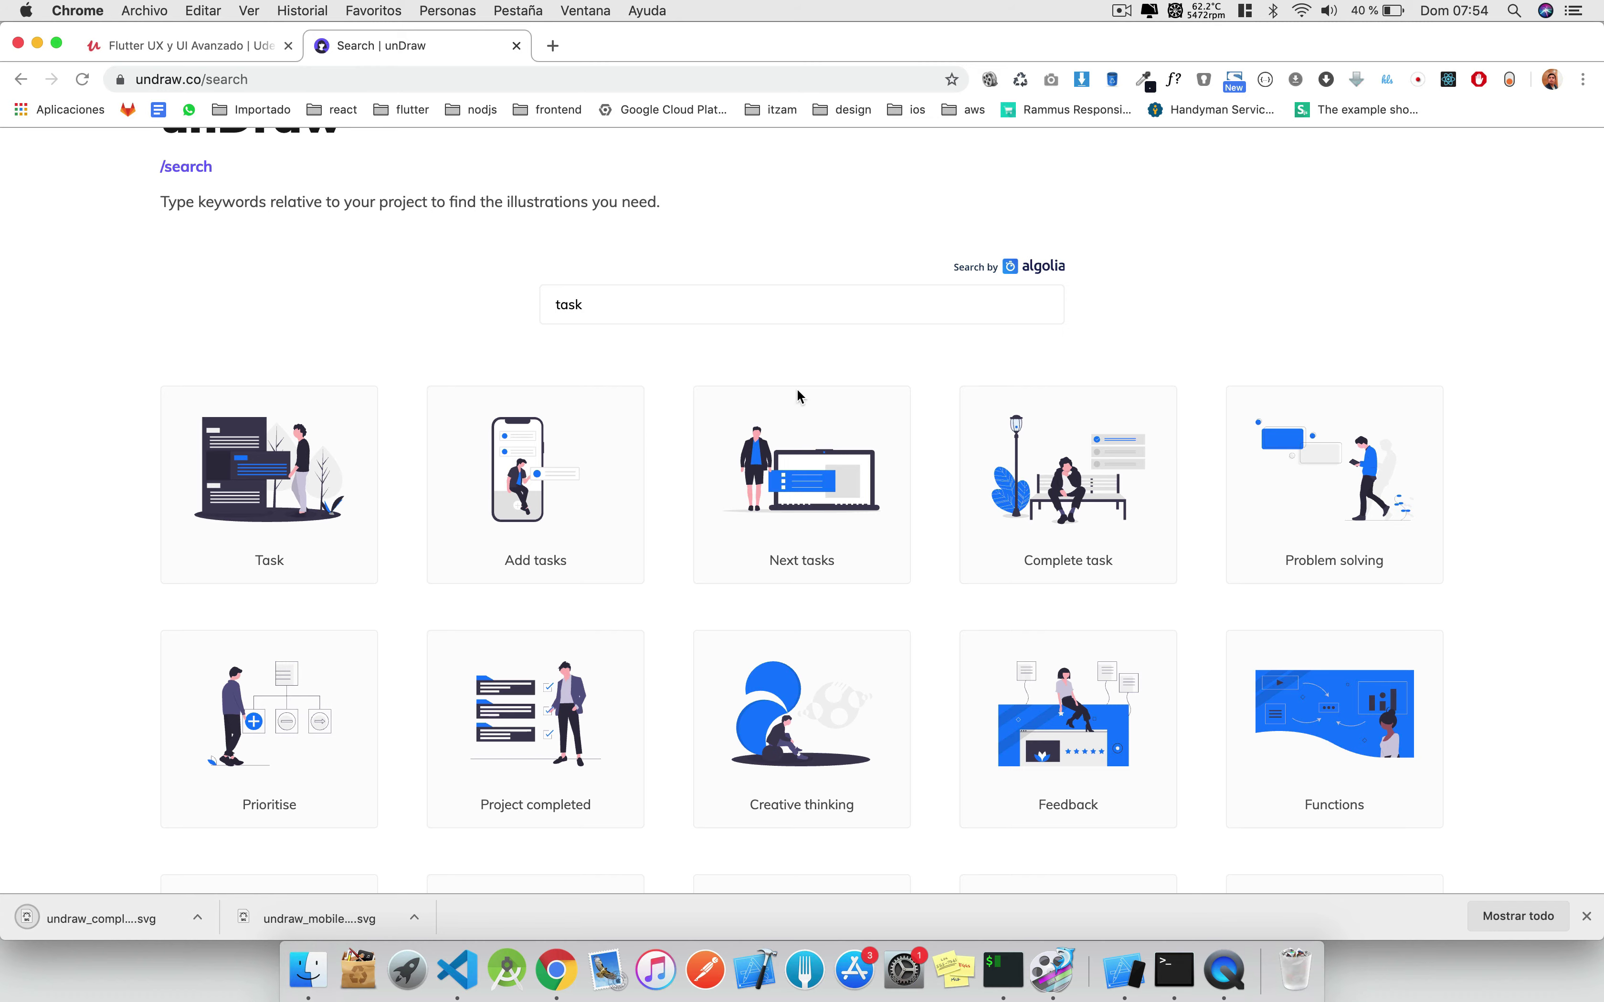
Search unDraw for "ride" and save the Ride till I can no more illustration as an SVG in the Escritorio folder.
{"action": "key", "text": "ctrl+Right"}
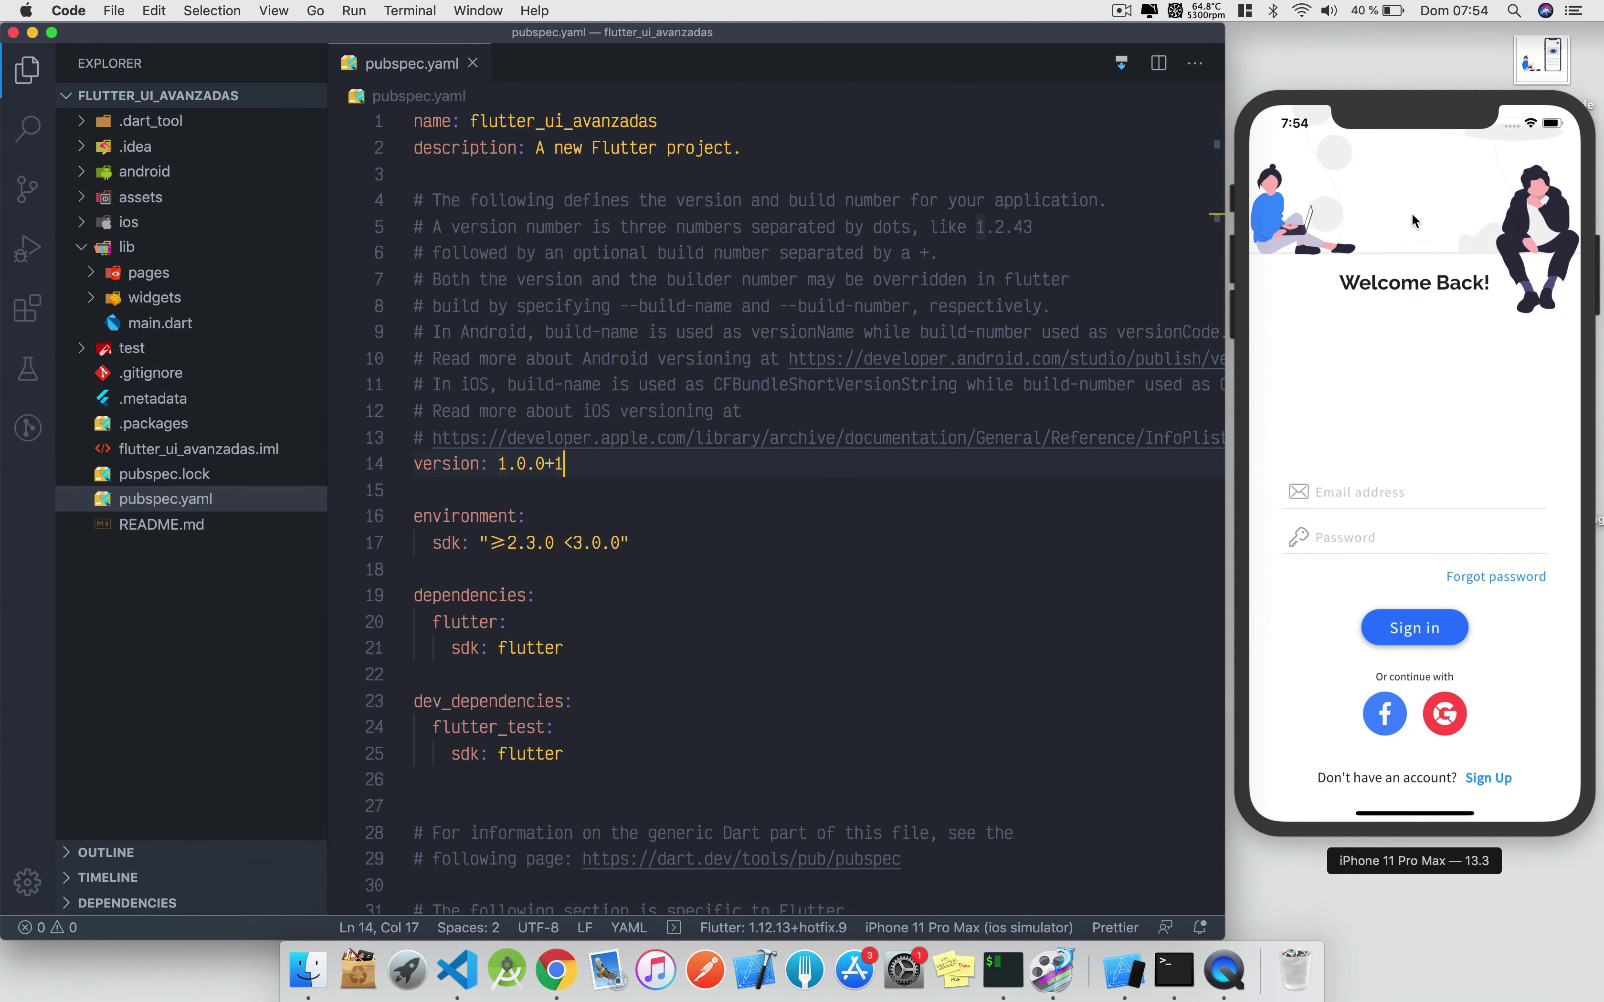
{"action": "key", "text": "ctrl+Left"}
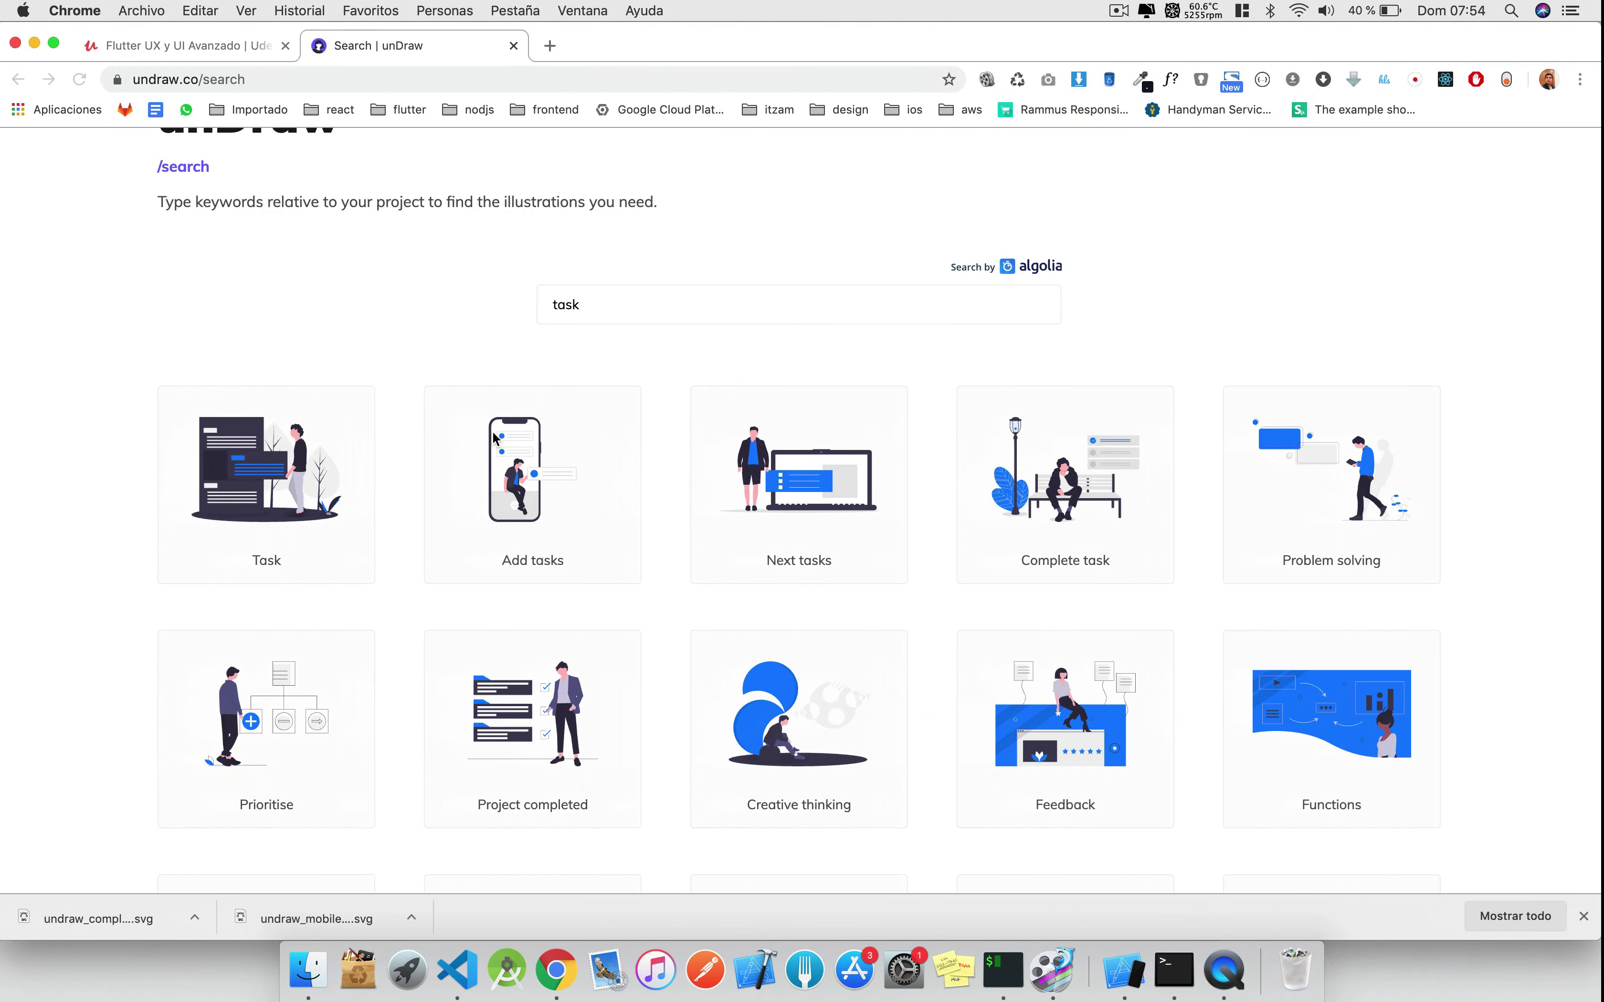
{"action": "double_click", "coordinate": [613, 304]}
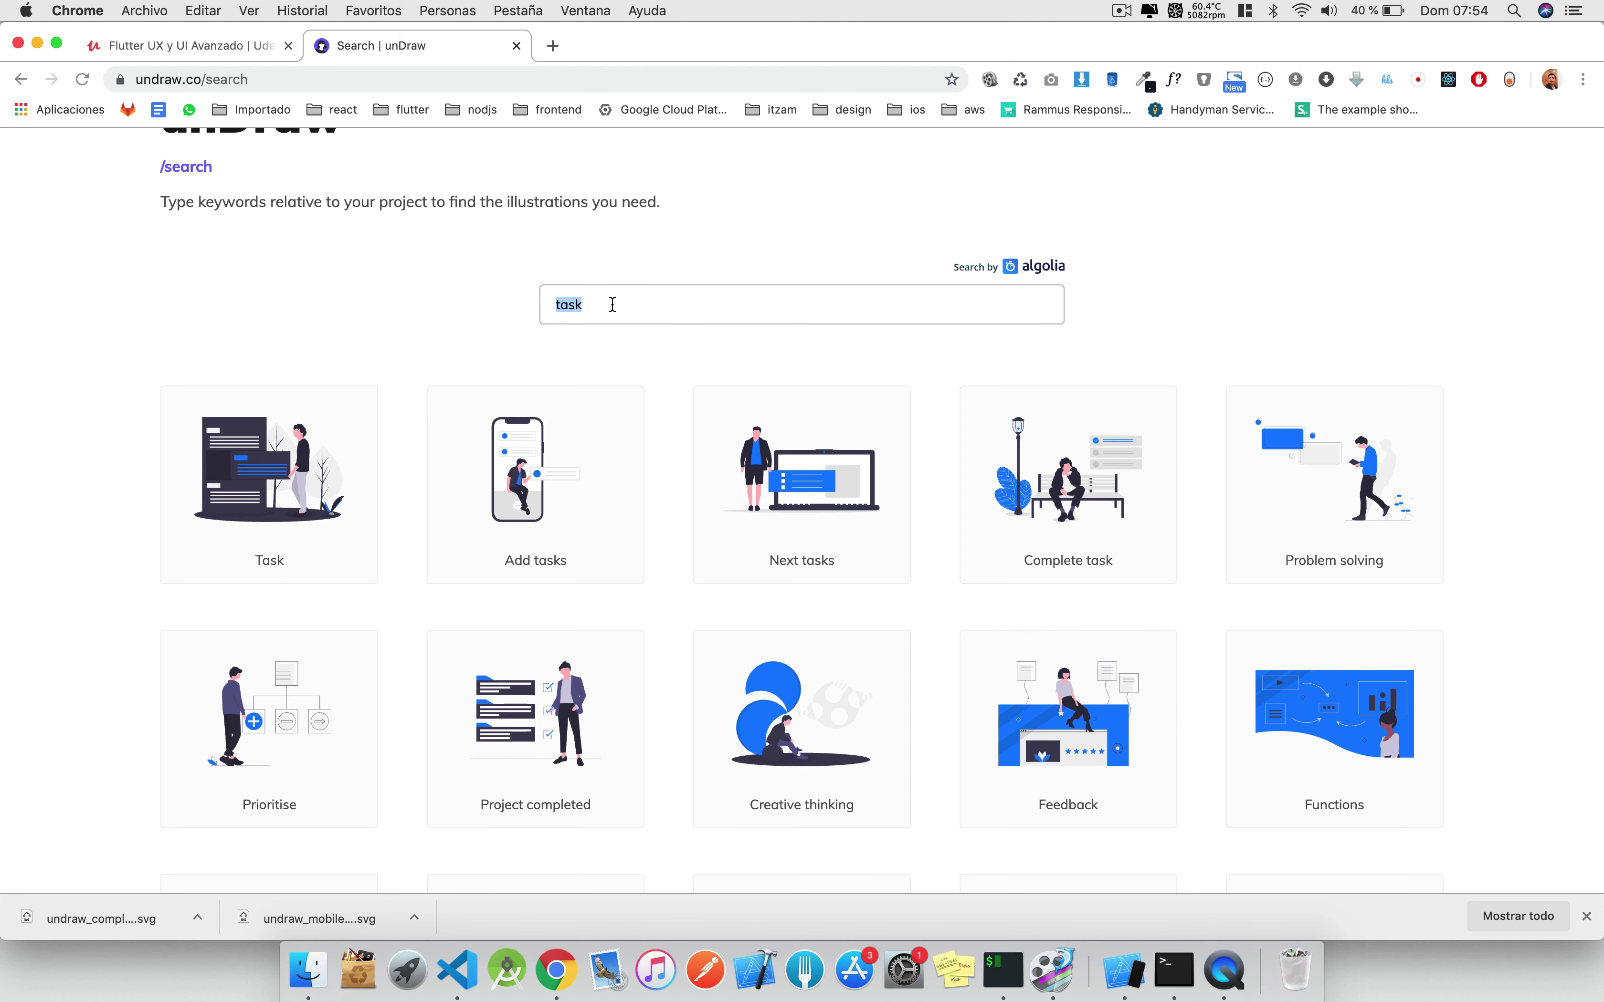
{"action": "type", "text": "ride"}
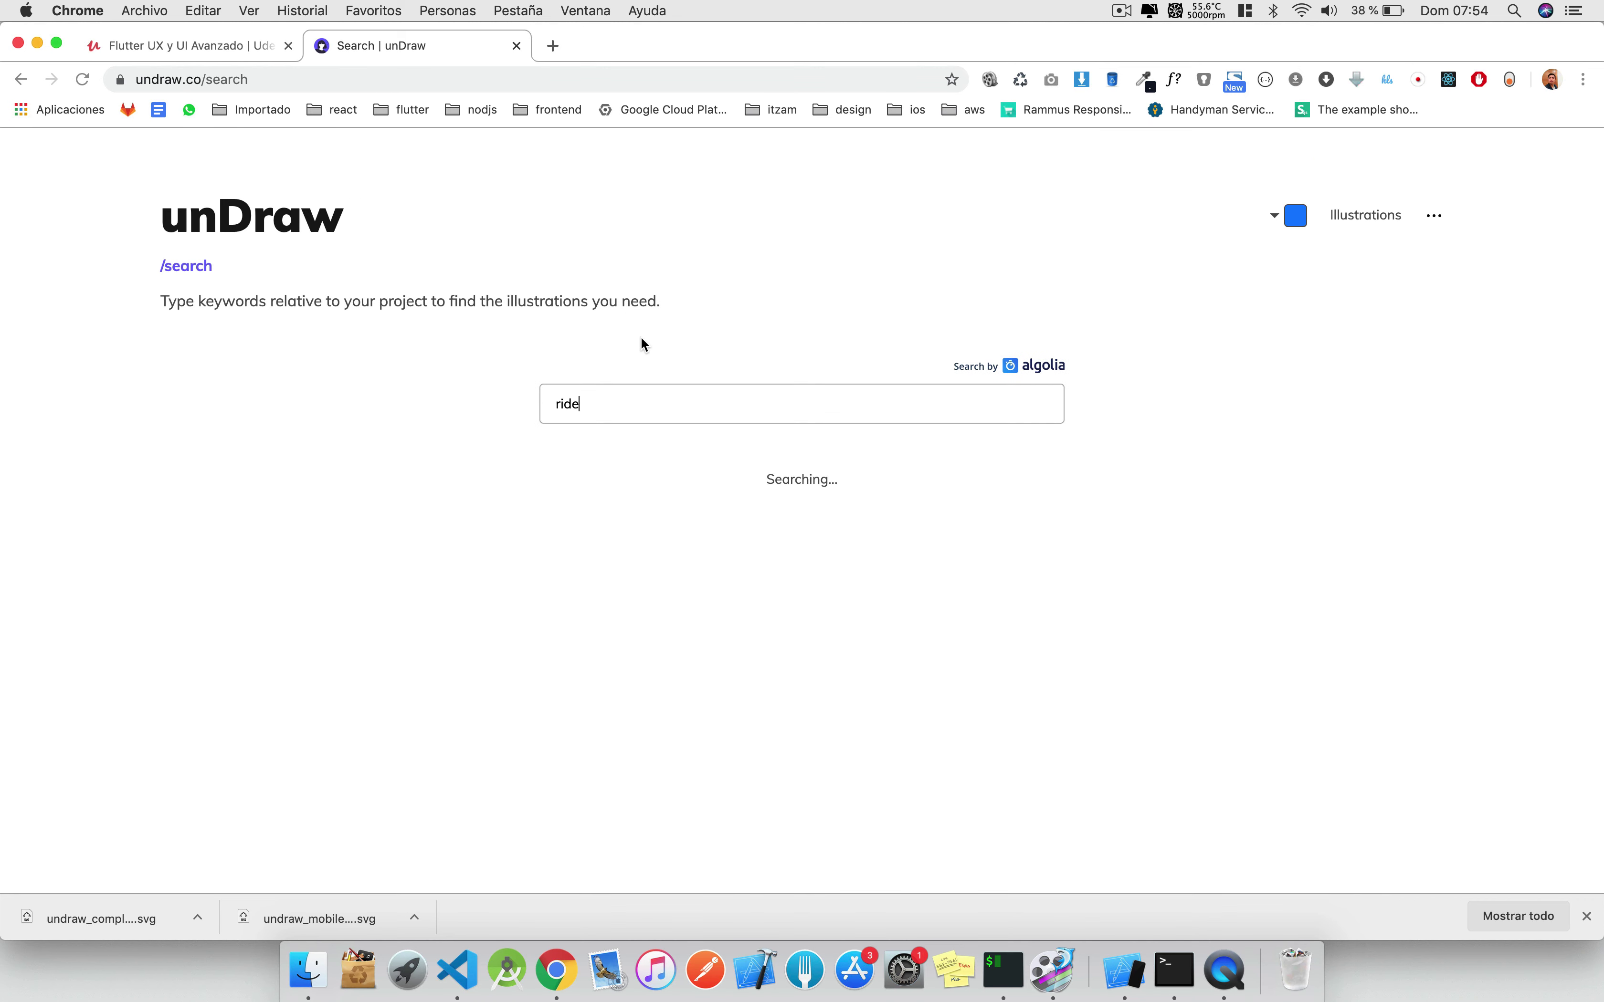
{"action": "scroll", "coordinate": [650, 450], "scroll_direction": "down", "scroll_amount": 2}
{"action": "scroll", "coordinate": [650, 450], "scroll_direction": "up", "scroll_amount": 2}
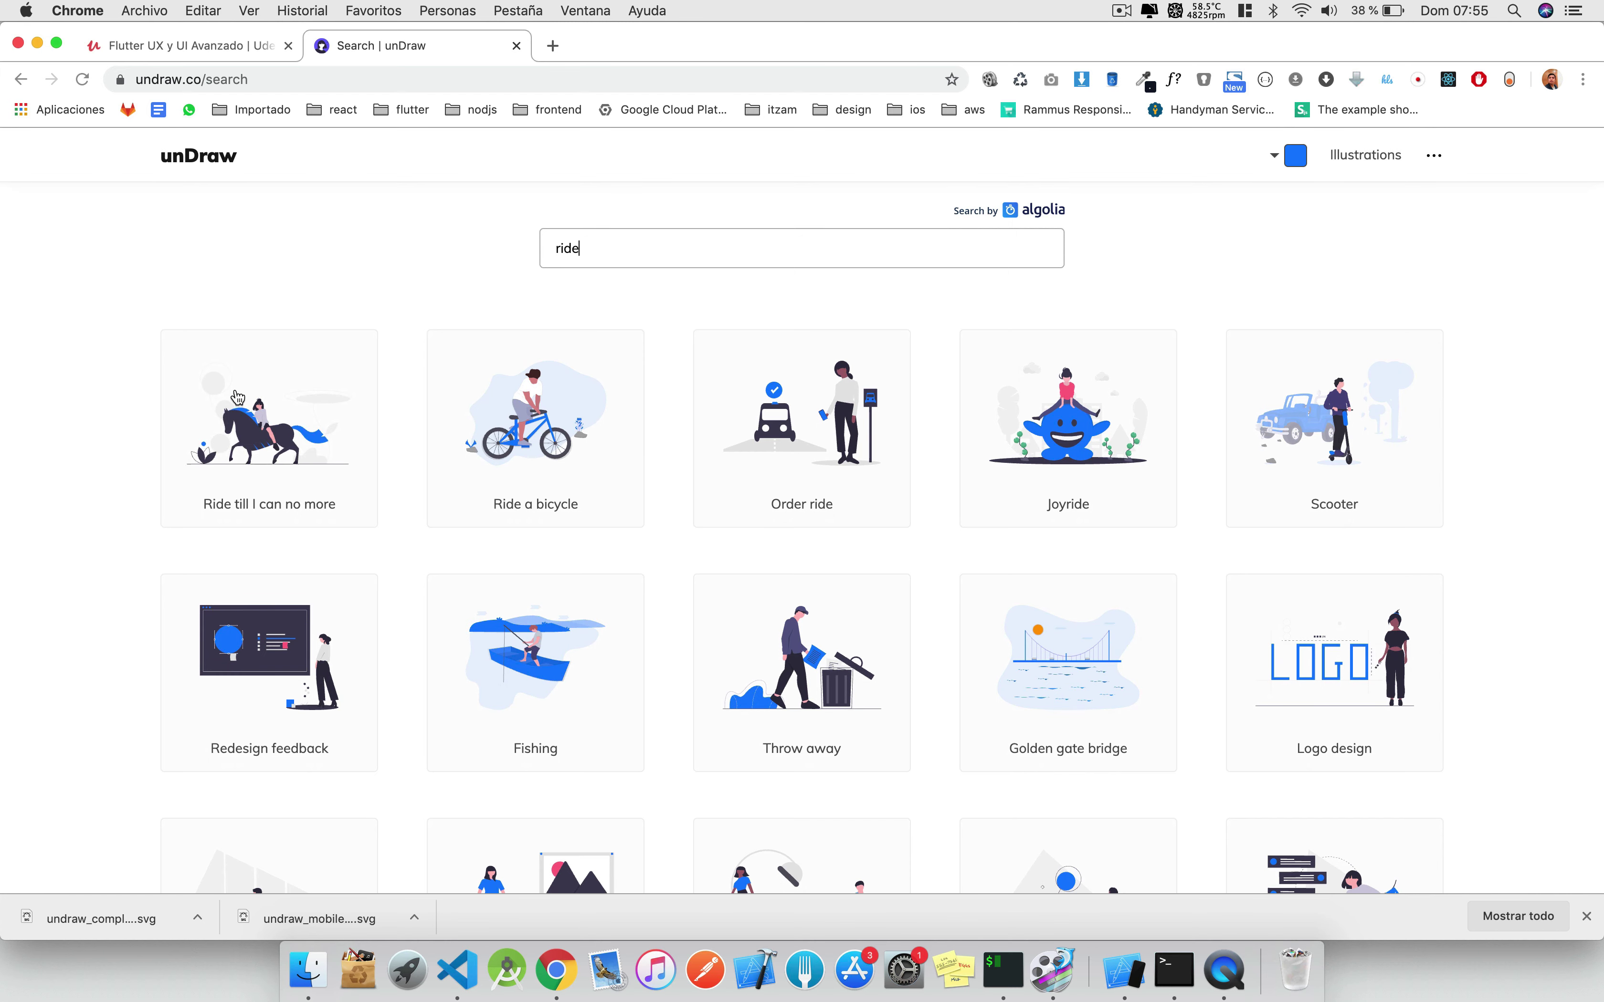
{"action": "left_click", "coordinate": [296, 411]}
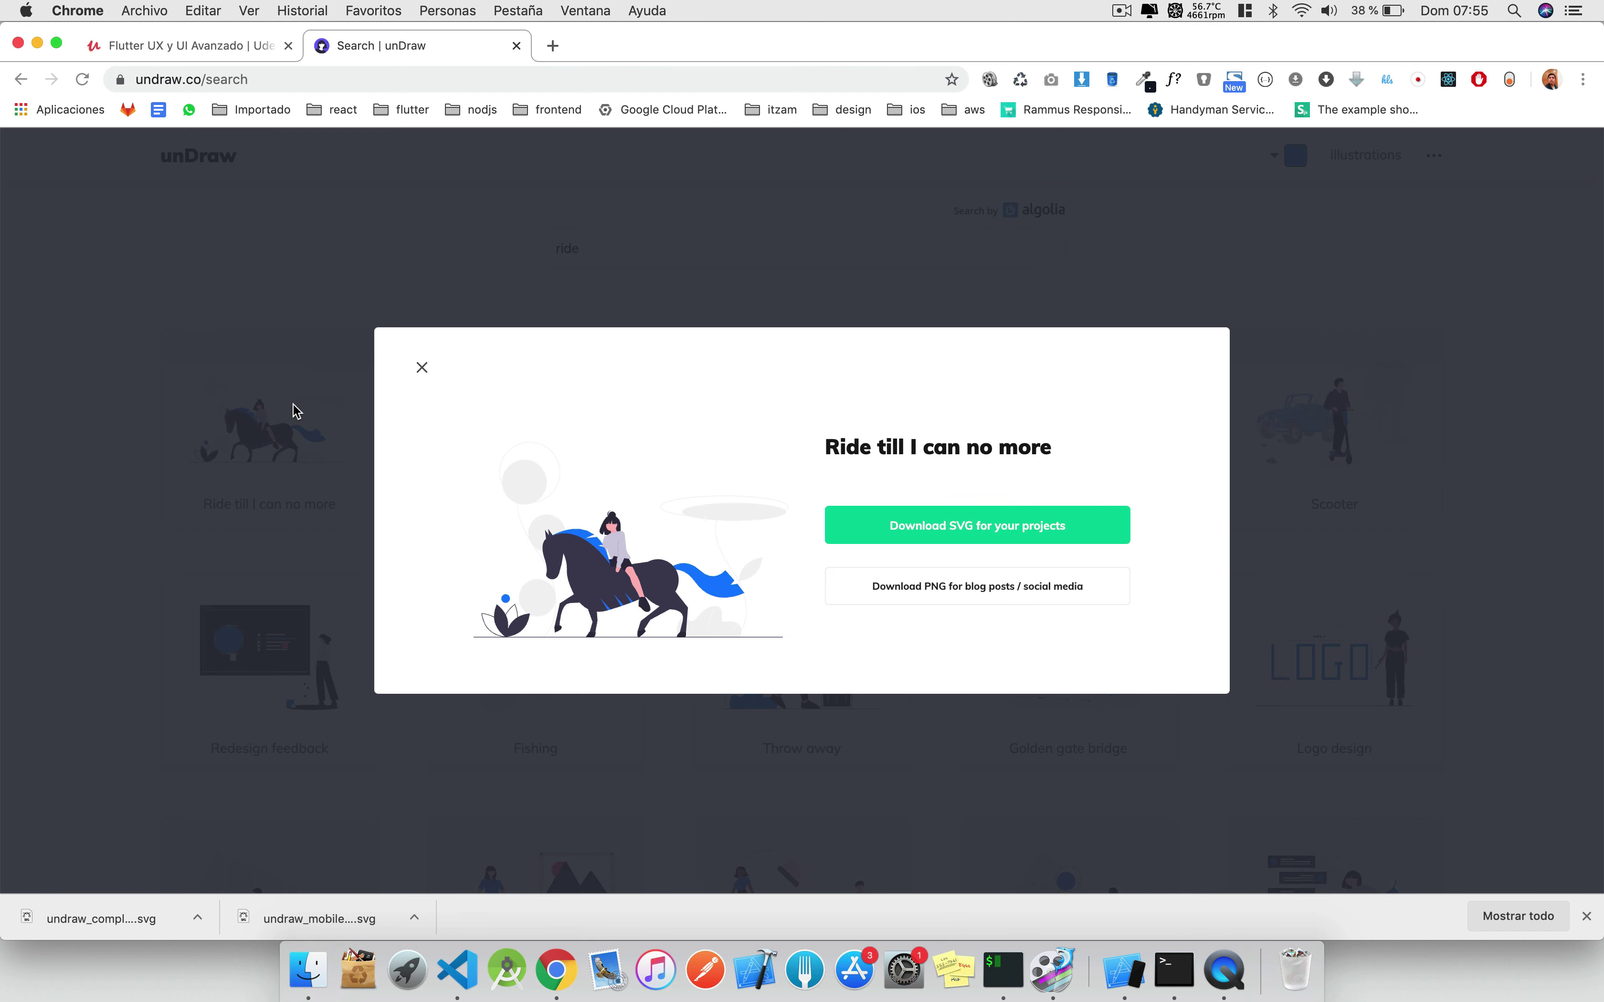
{"action": "left_click", "coordinate": [940, 531]}
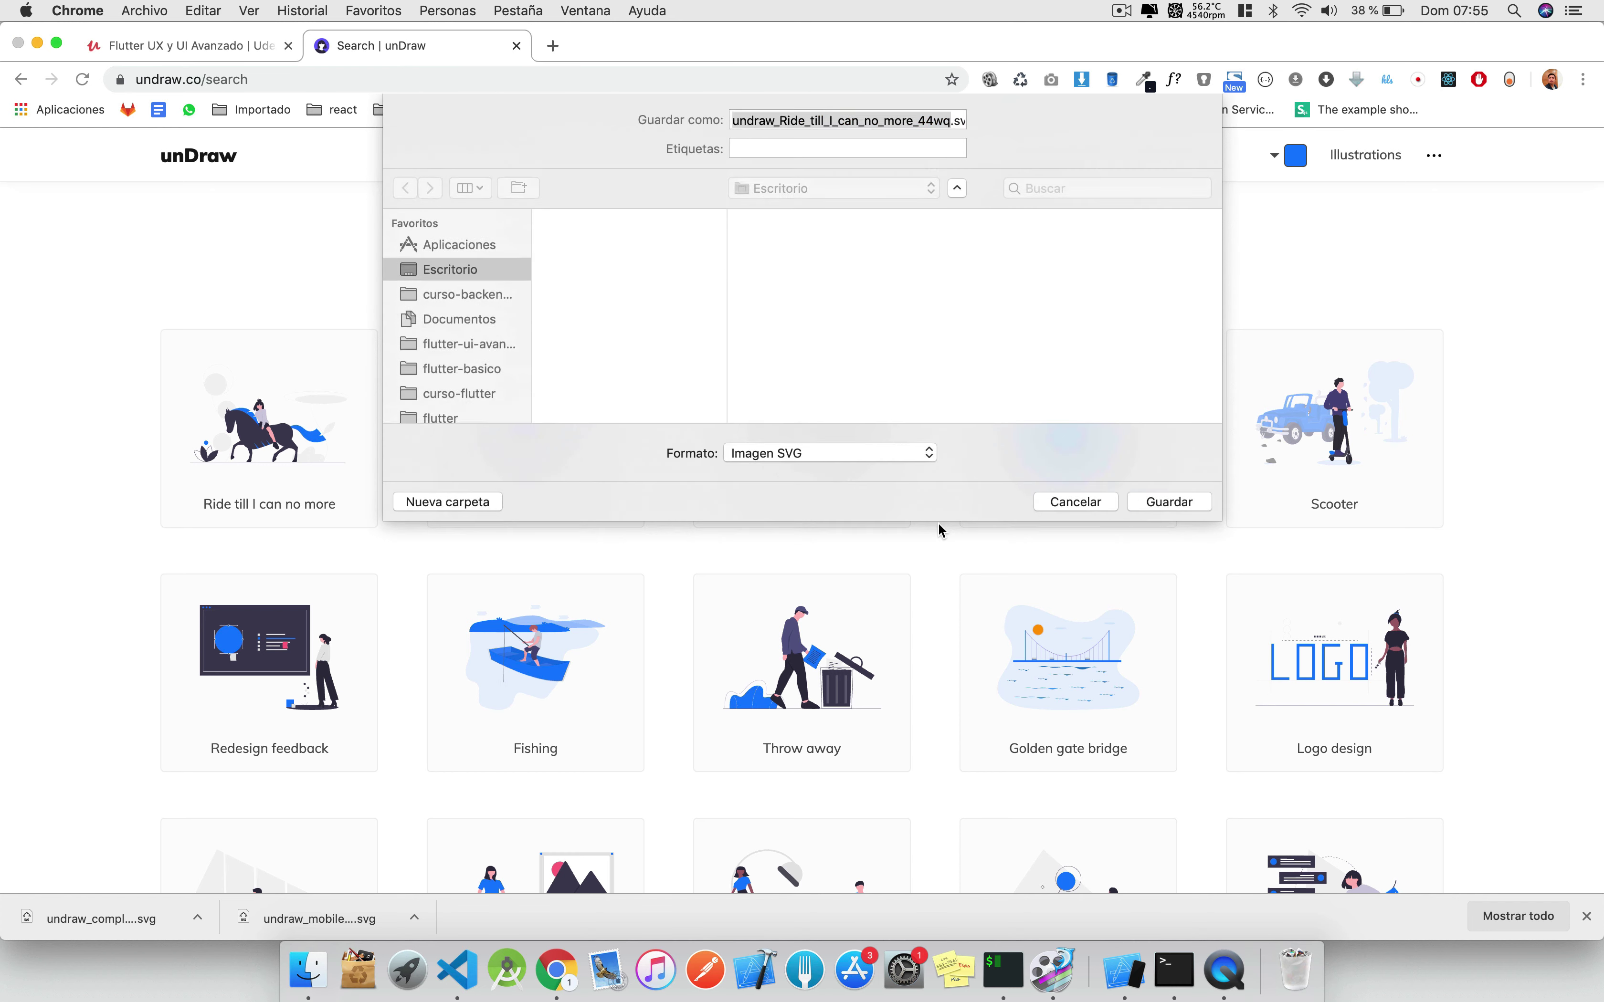
{"action": "left_click", "coordinate": [1169, 491]}
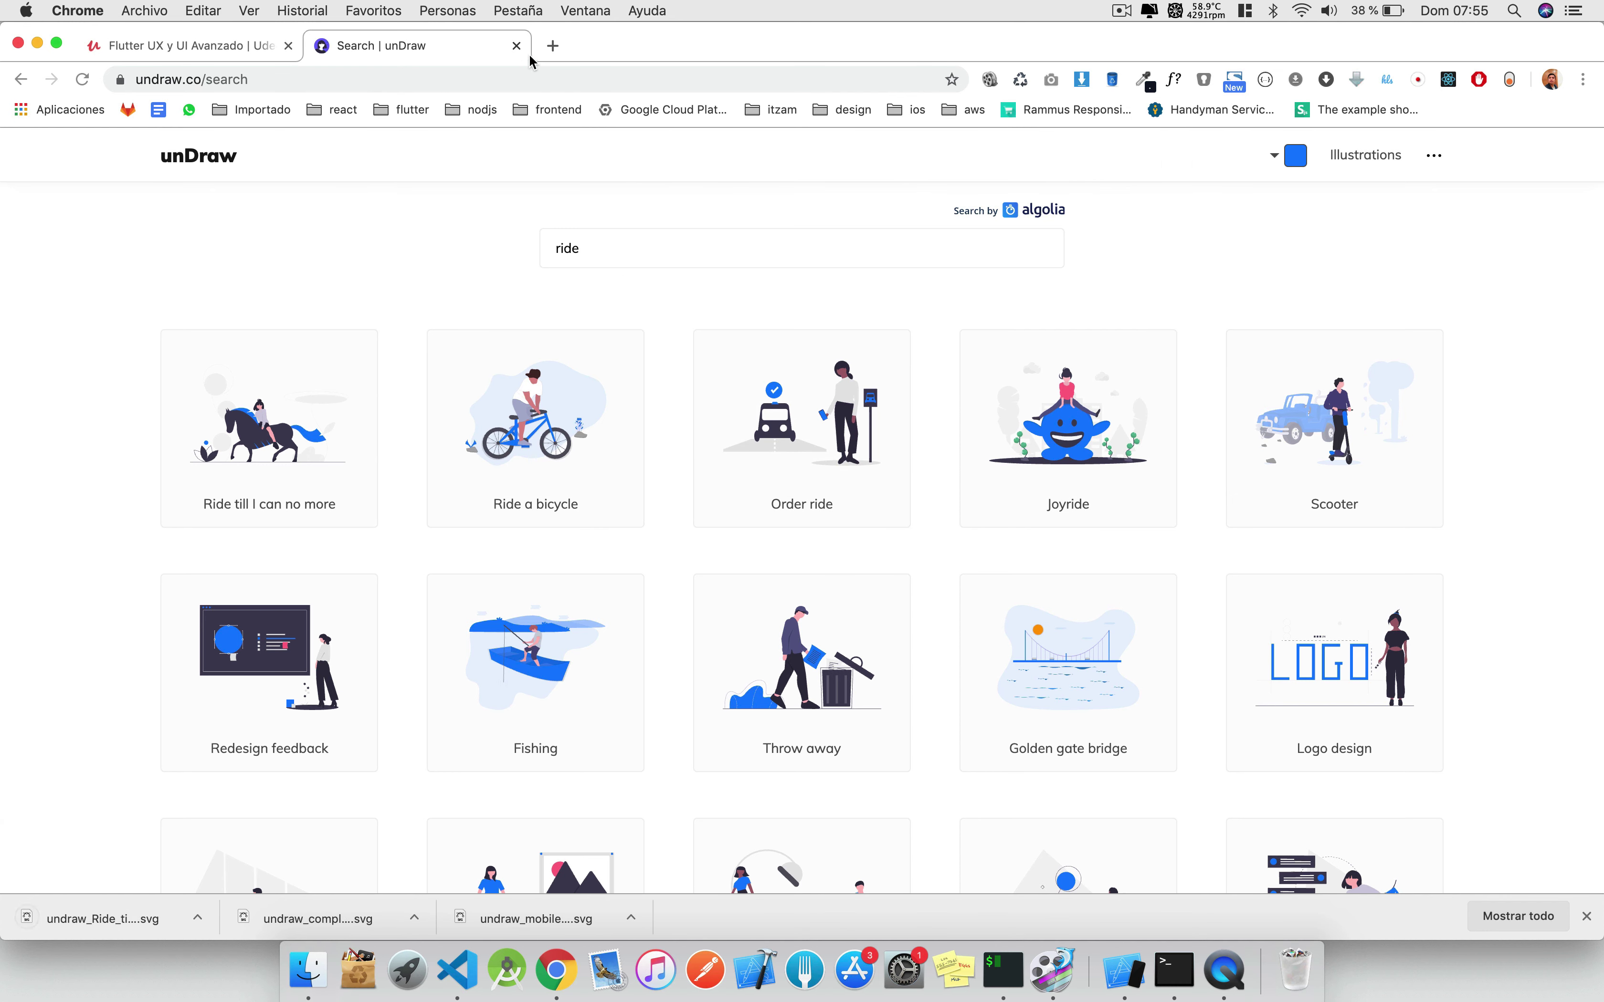
Open the Method Draw editor at editor.method.ac in a new browser tab.
{"action": "left_click", "coordinate": [553, 45]}
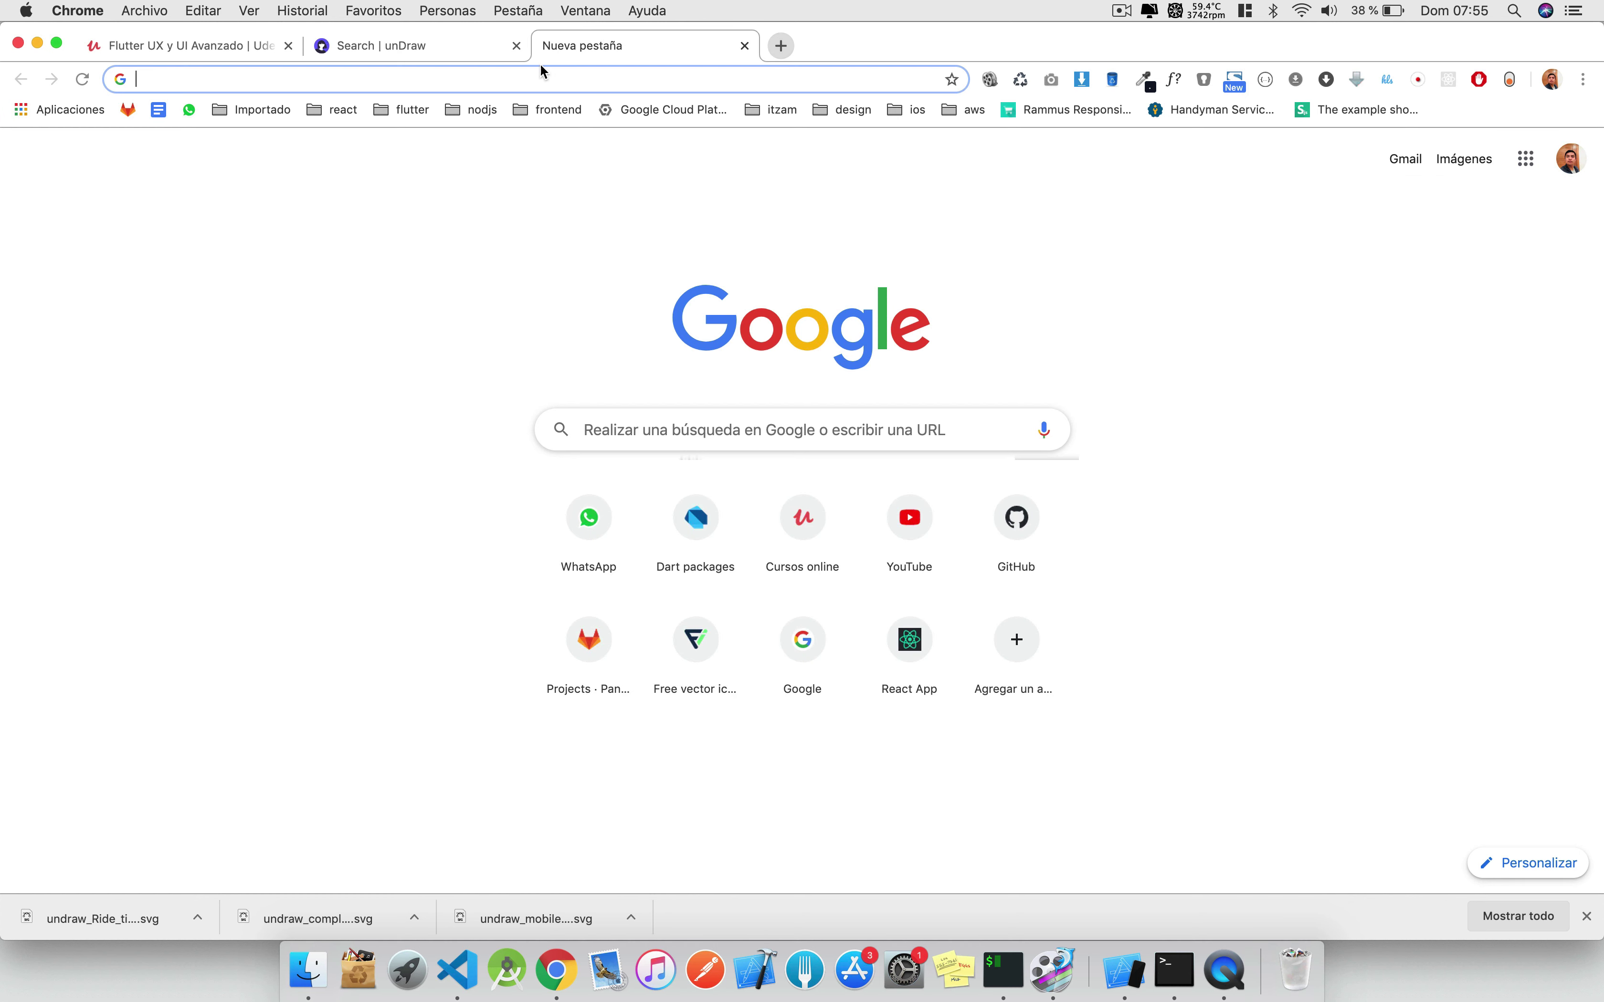
{"action": "type", "text": "edit"}
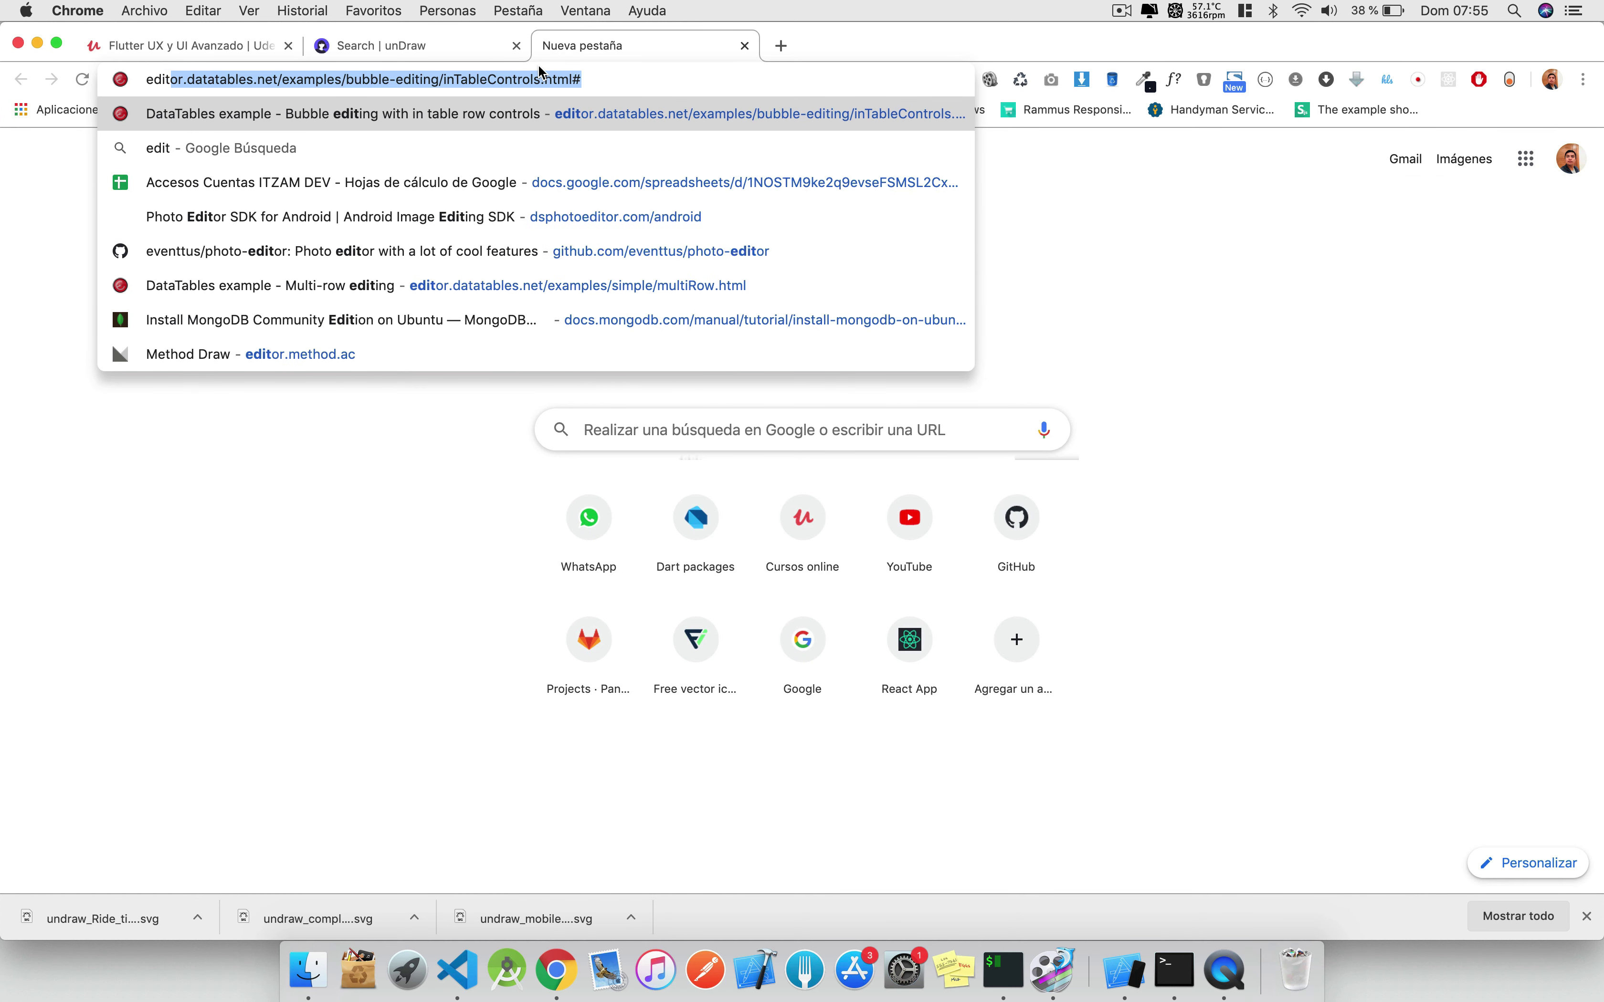
{"action": "type", "text": "or."}
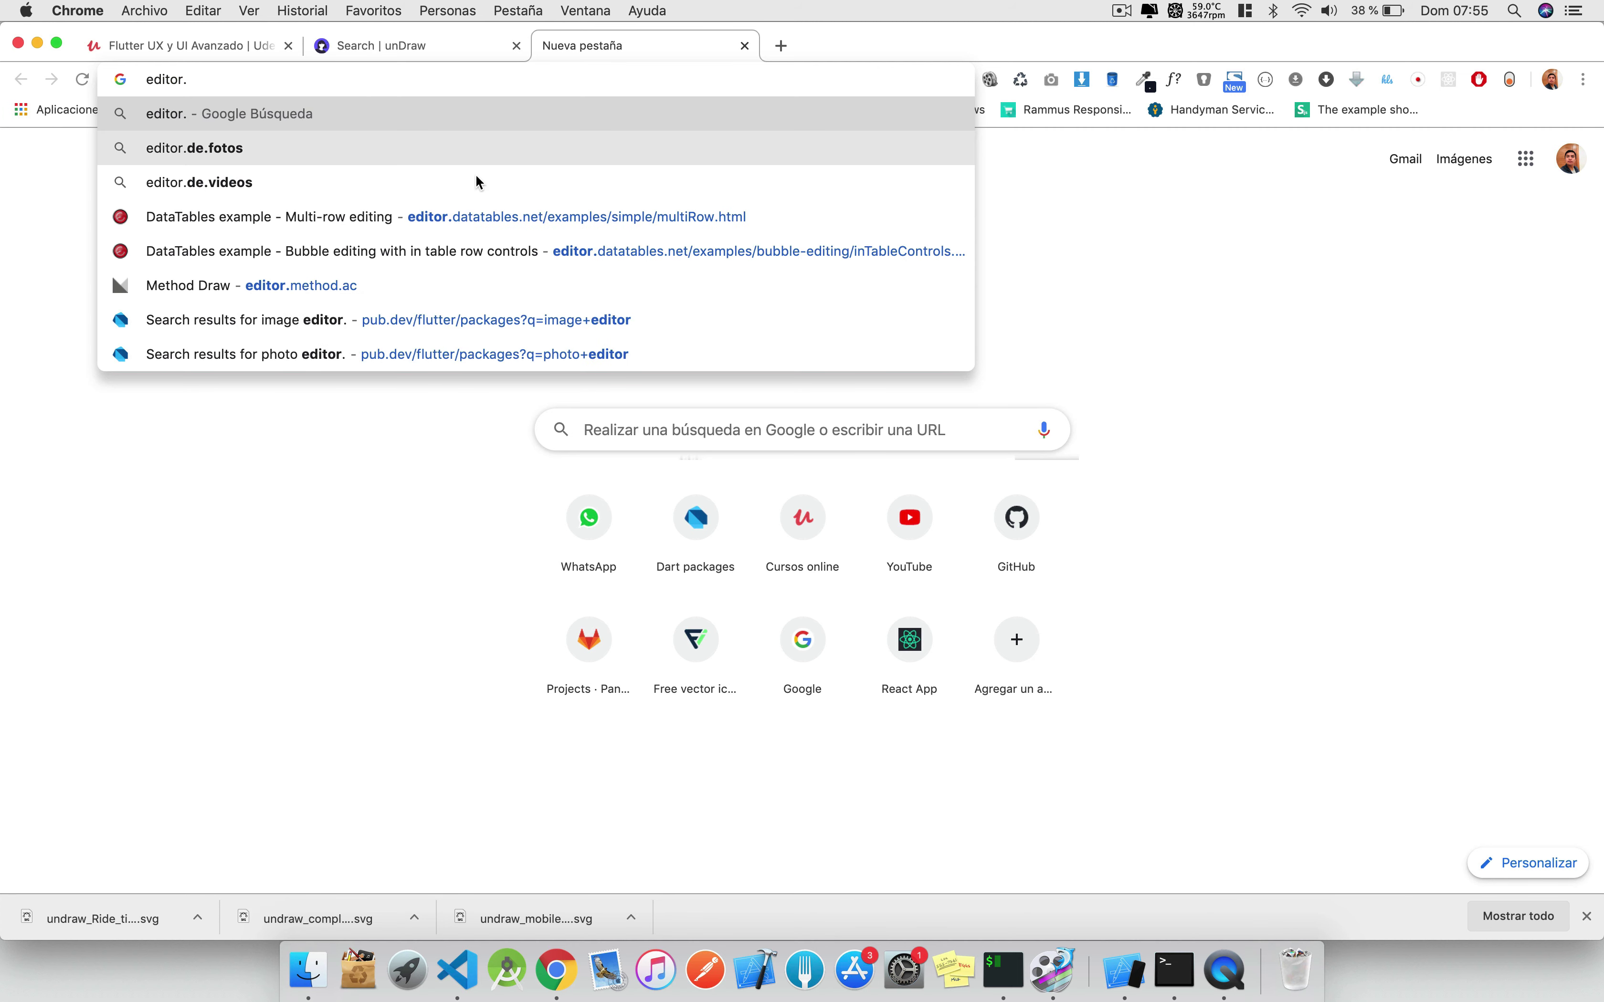
{"action": "left_click", "coordinate": [350, 286]}
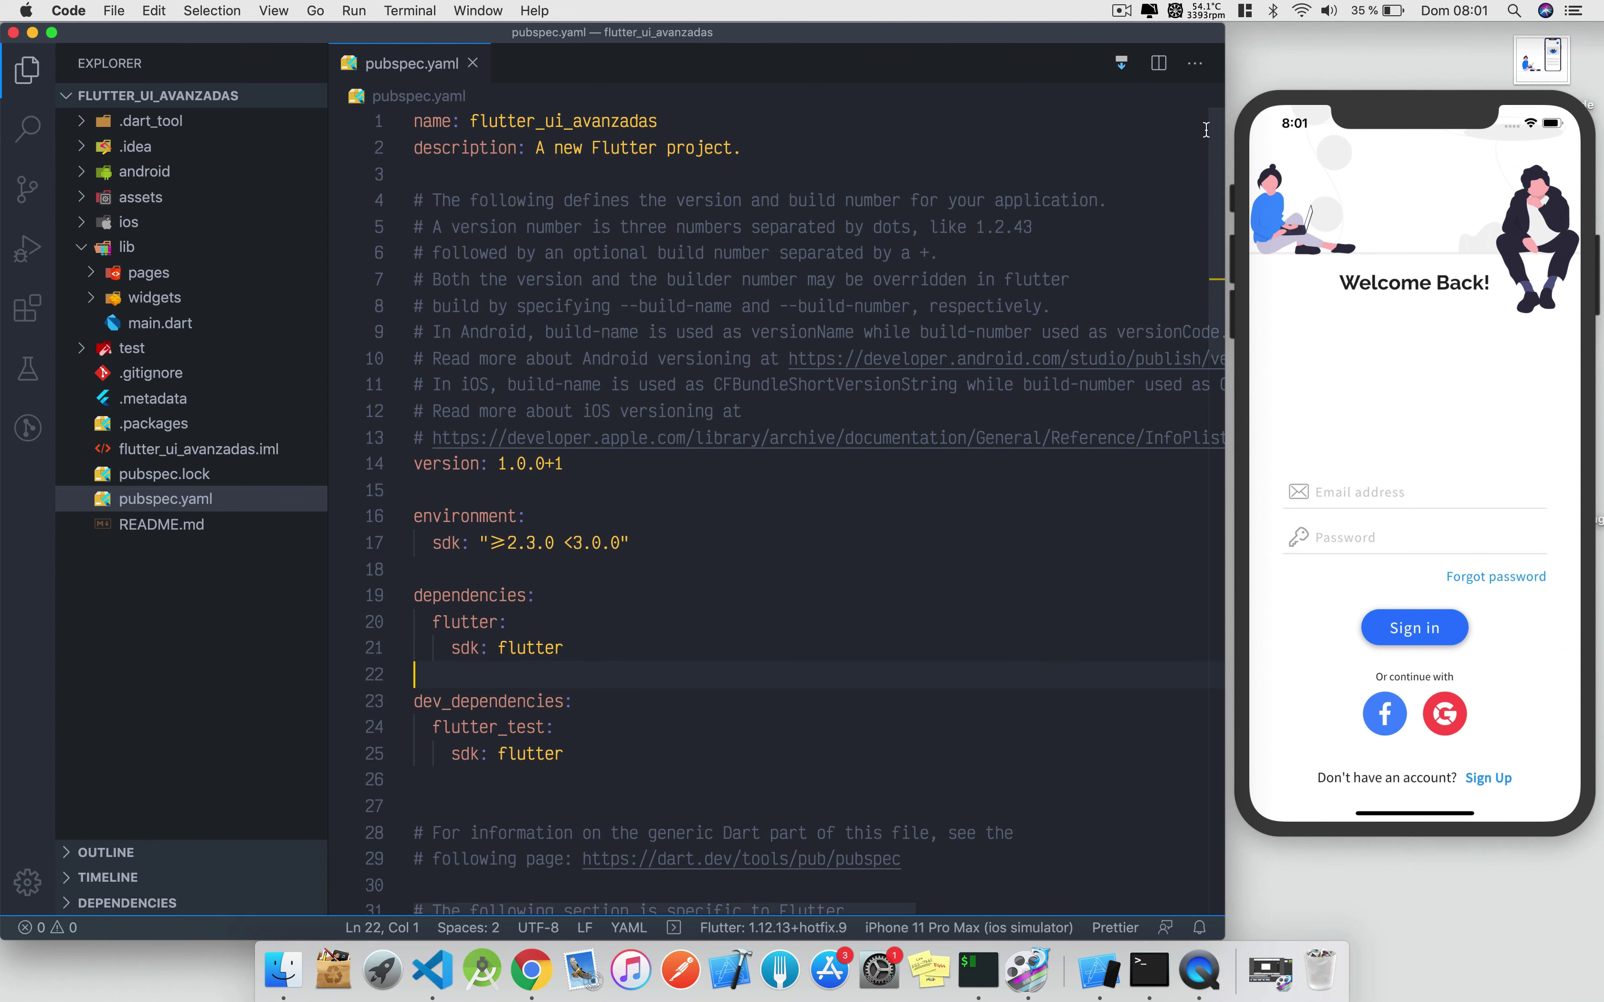
Switch to Chrome and open undraw_mobile_development_8gyo.svg from the Escritorio folder in Method Draw.
{"action": "key", "text": "super+Tab"}
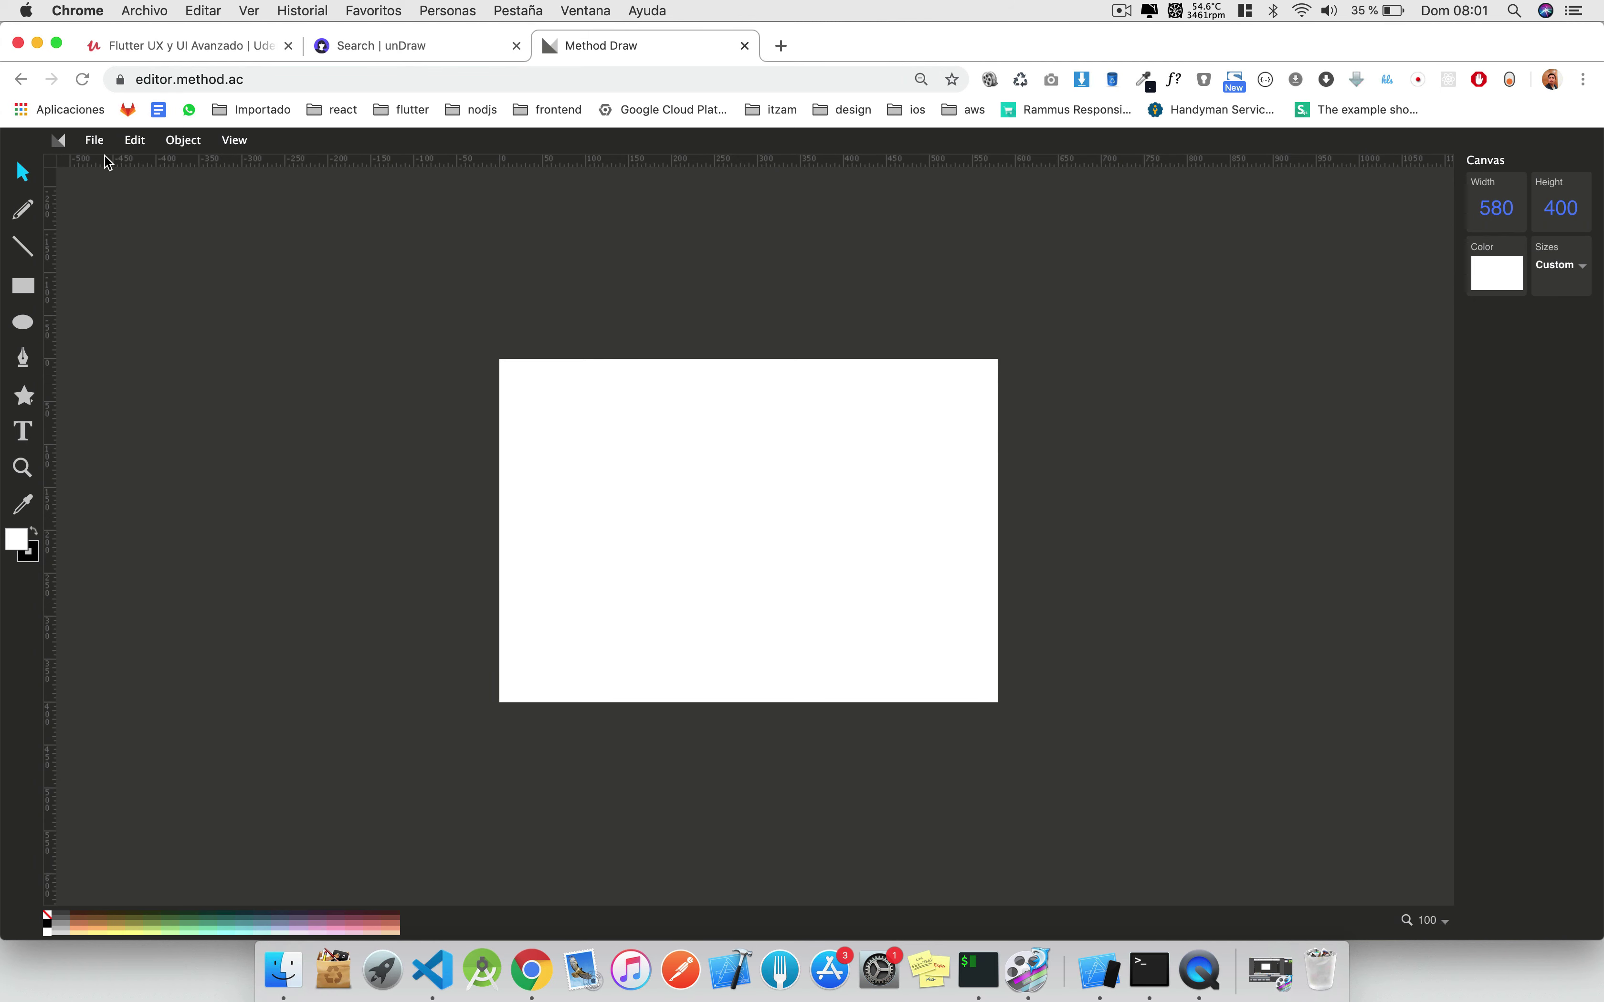
{"action": "left_click", "coordinate": [96, 140]}
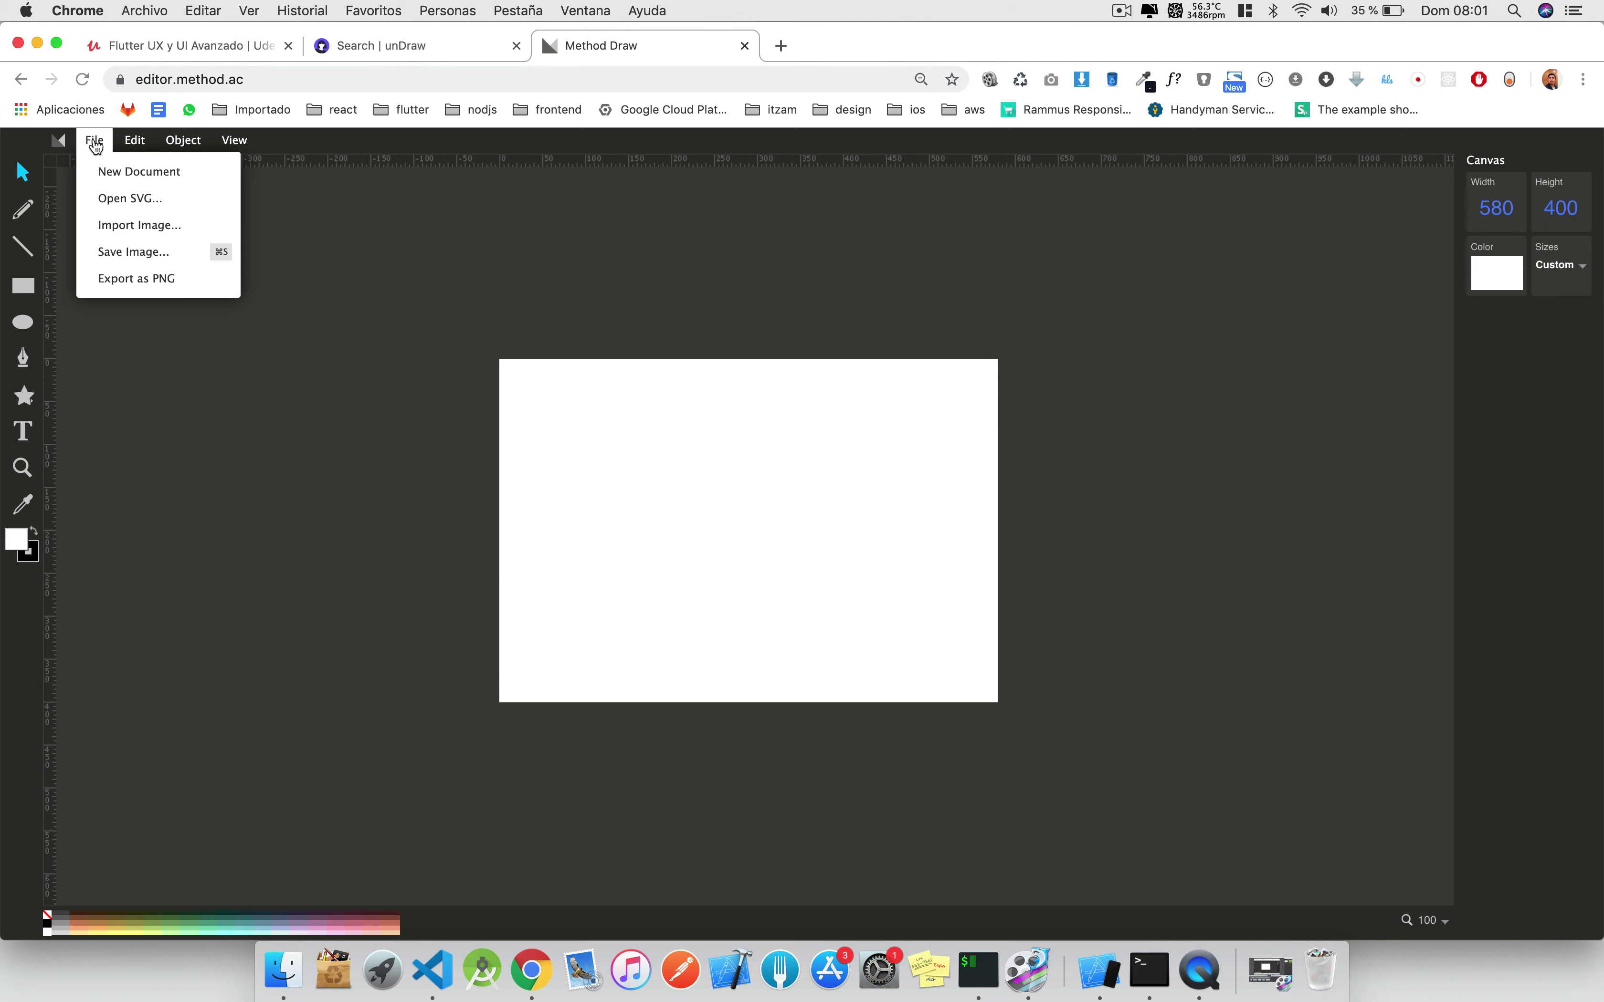
{"action": "left_click", "coordinate": [162, 209]}
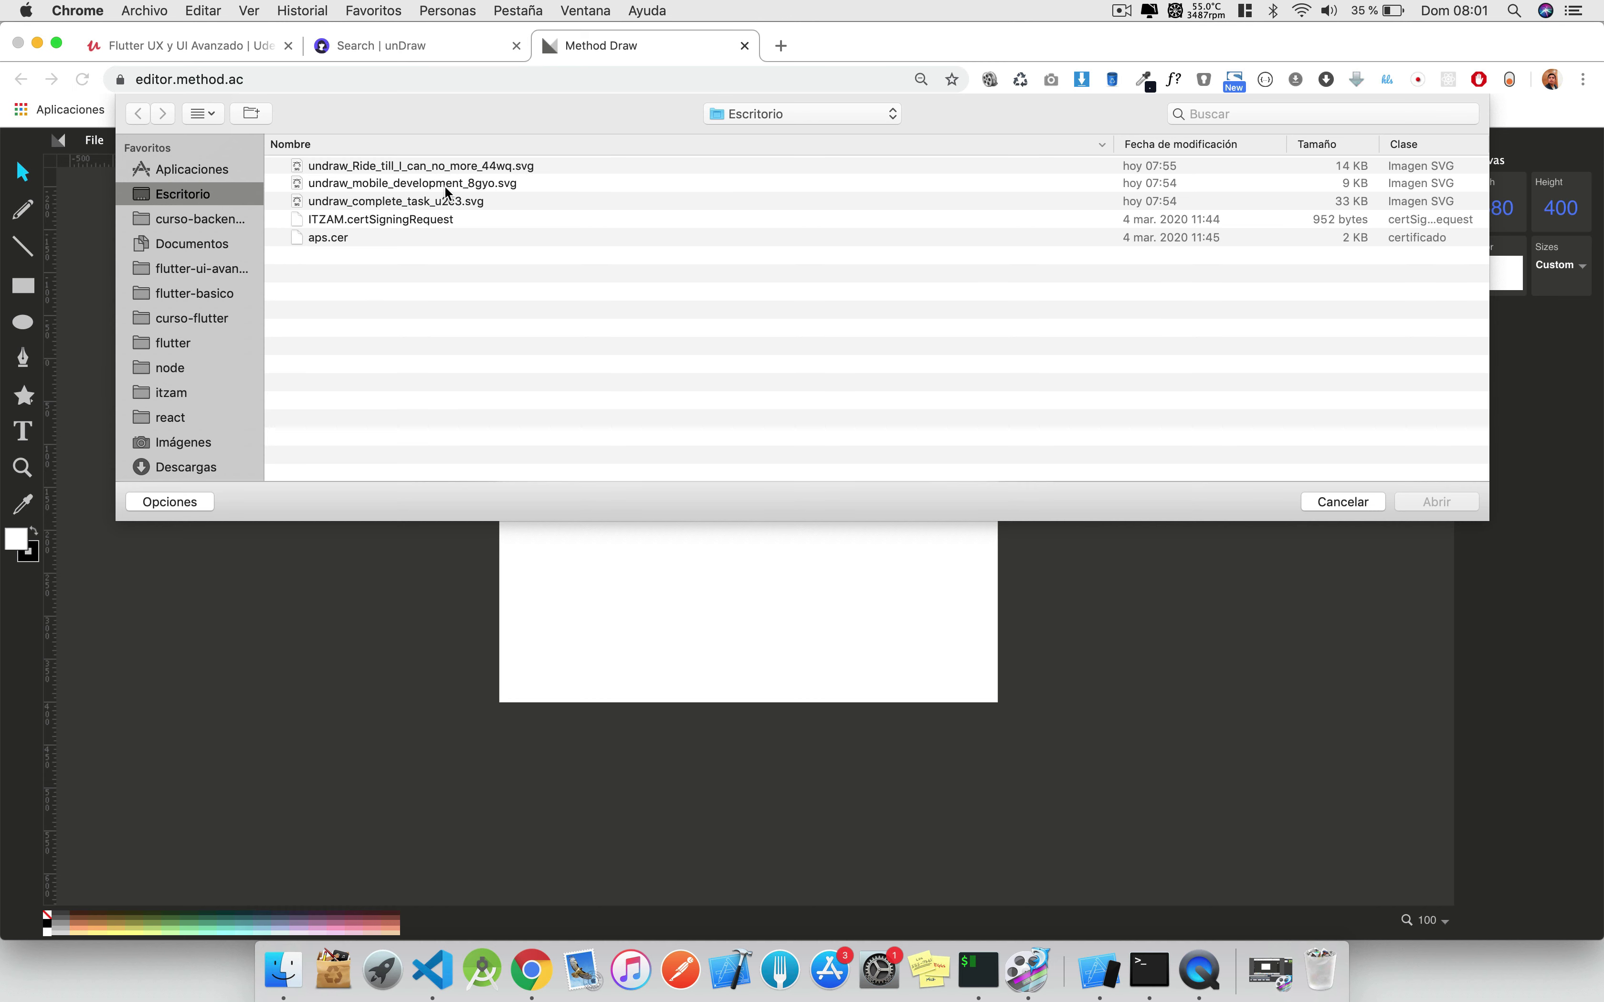
{"action": "left_click", "coordinate": [402, 185]}
{"action": "left_click", "coordinate": [1438, 503]}
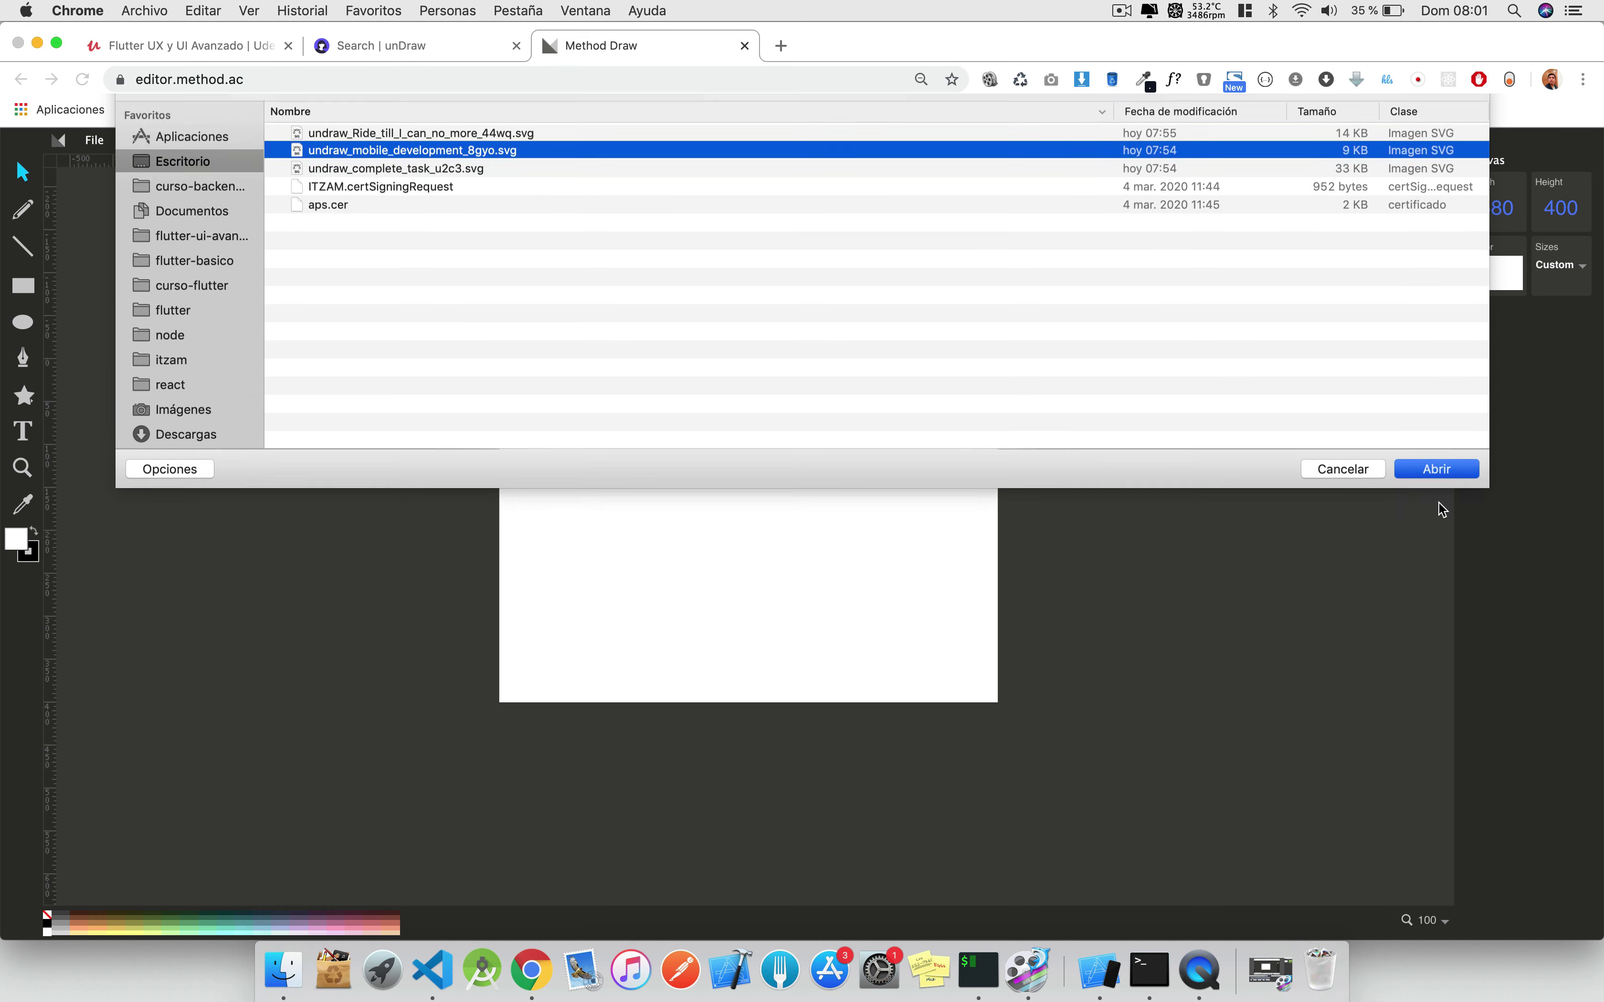
{"action": "left_click", "coordinate": [903, 574]}
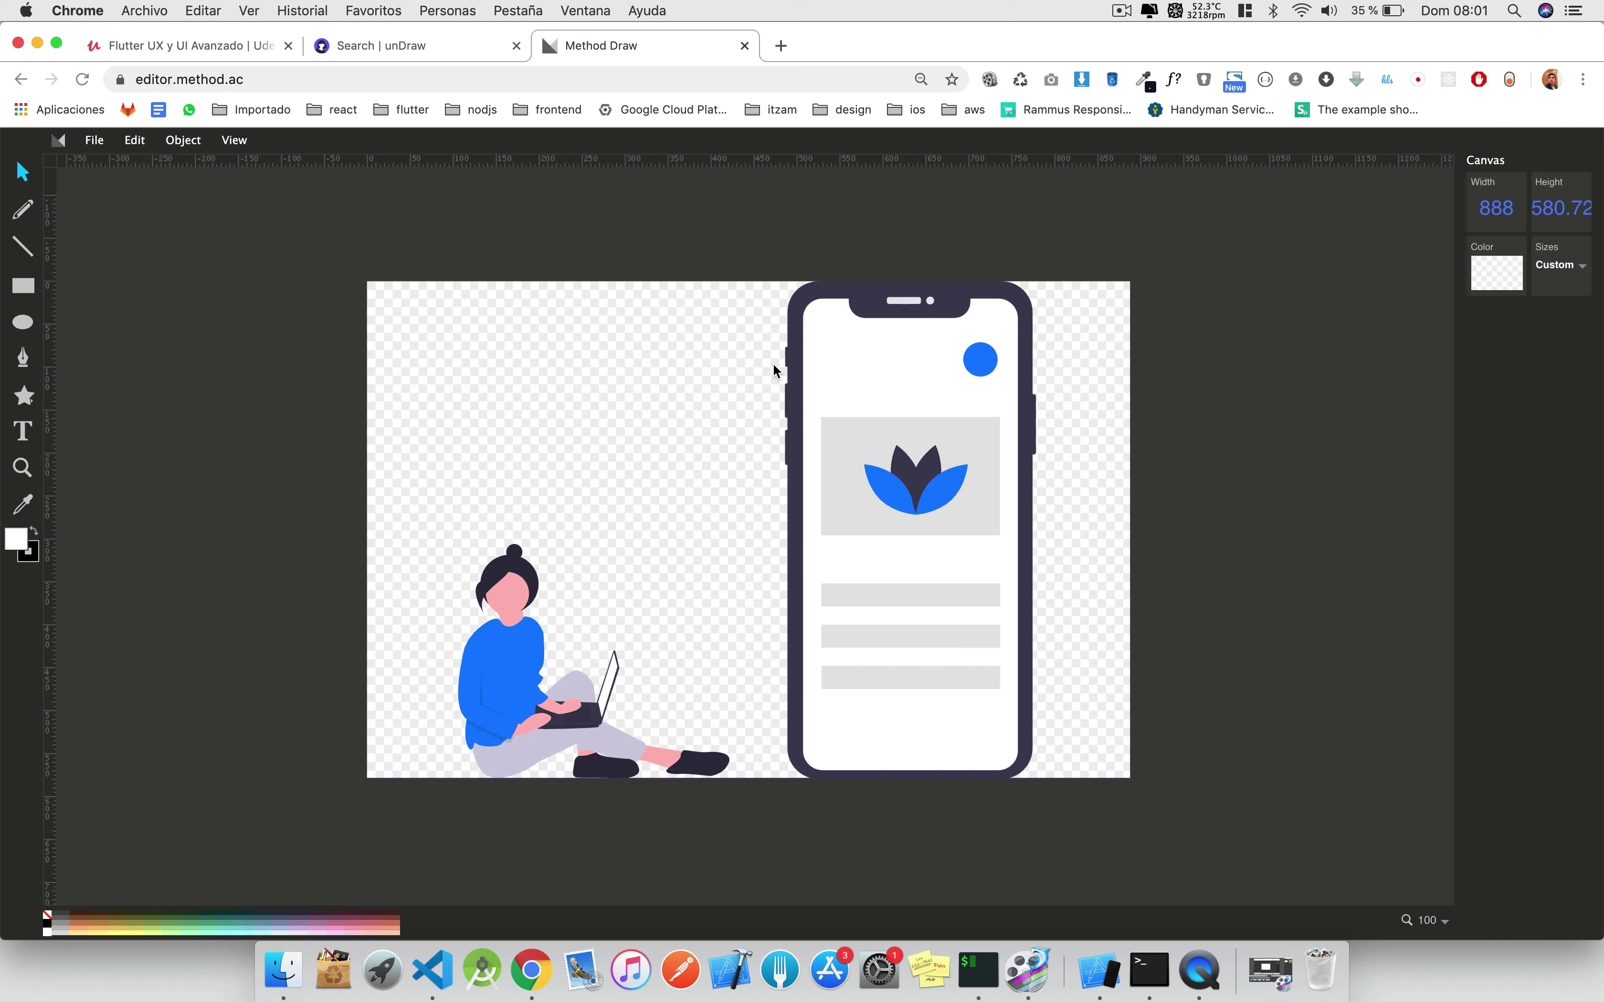
Delete all the phone shapes and the thin ground line from the illustration, keeping only the seated woman.
{"action": "left_click_drag", "start_coordinate": [766, 208], "coordinate": [1079, 817]}
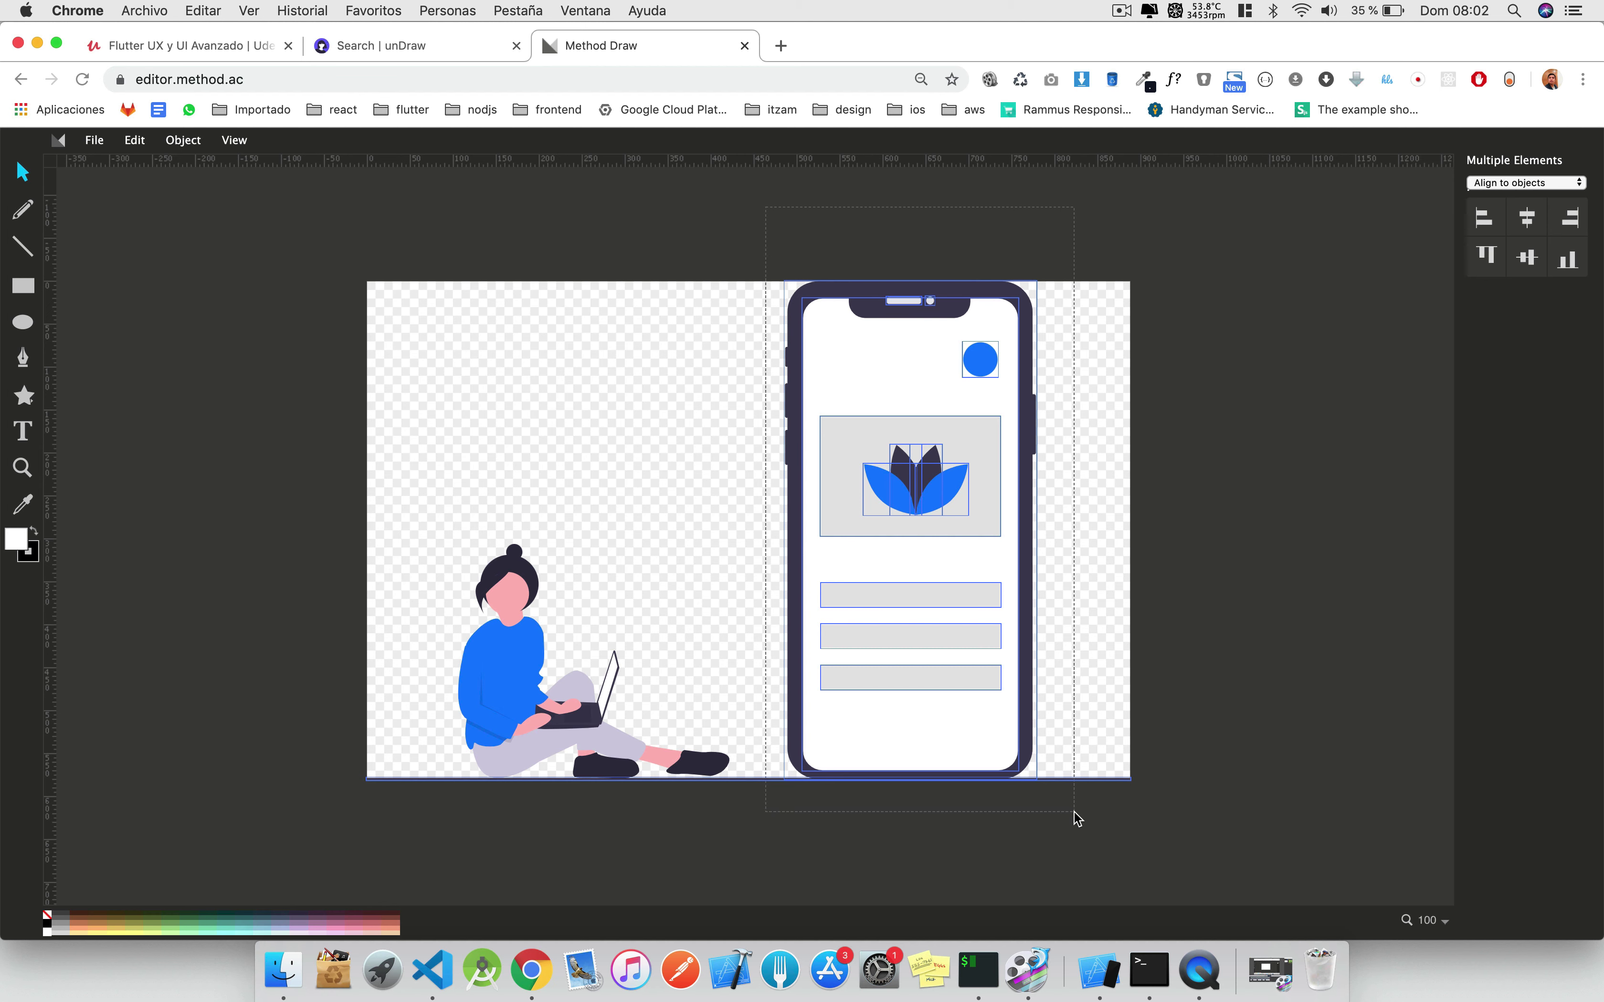
{"action": "left_click_drag", "start_coordinate": [1079, 819], "coordinate": [1072, 816]}
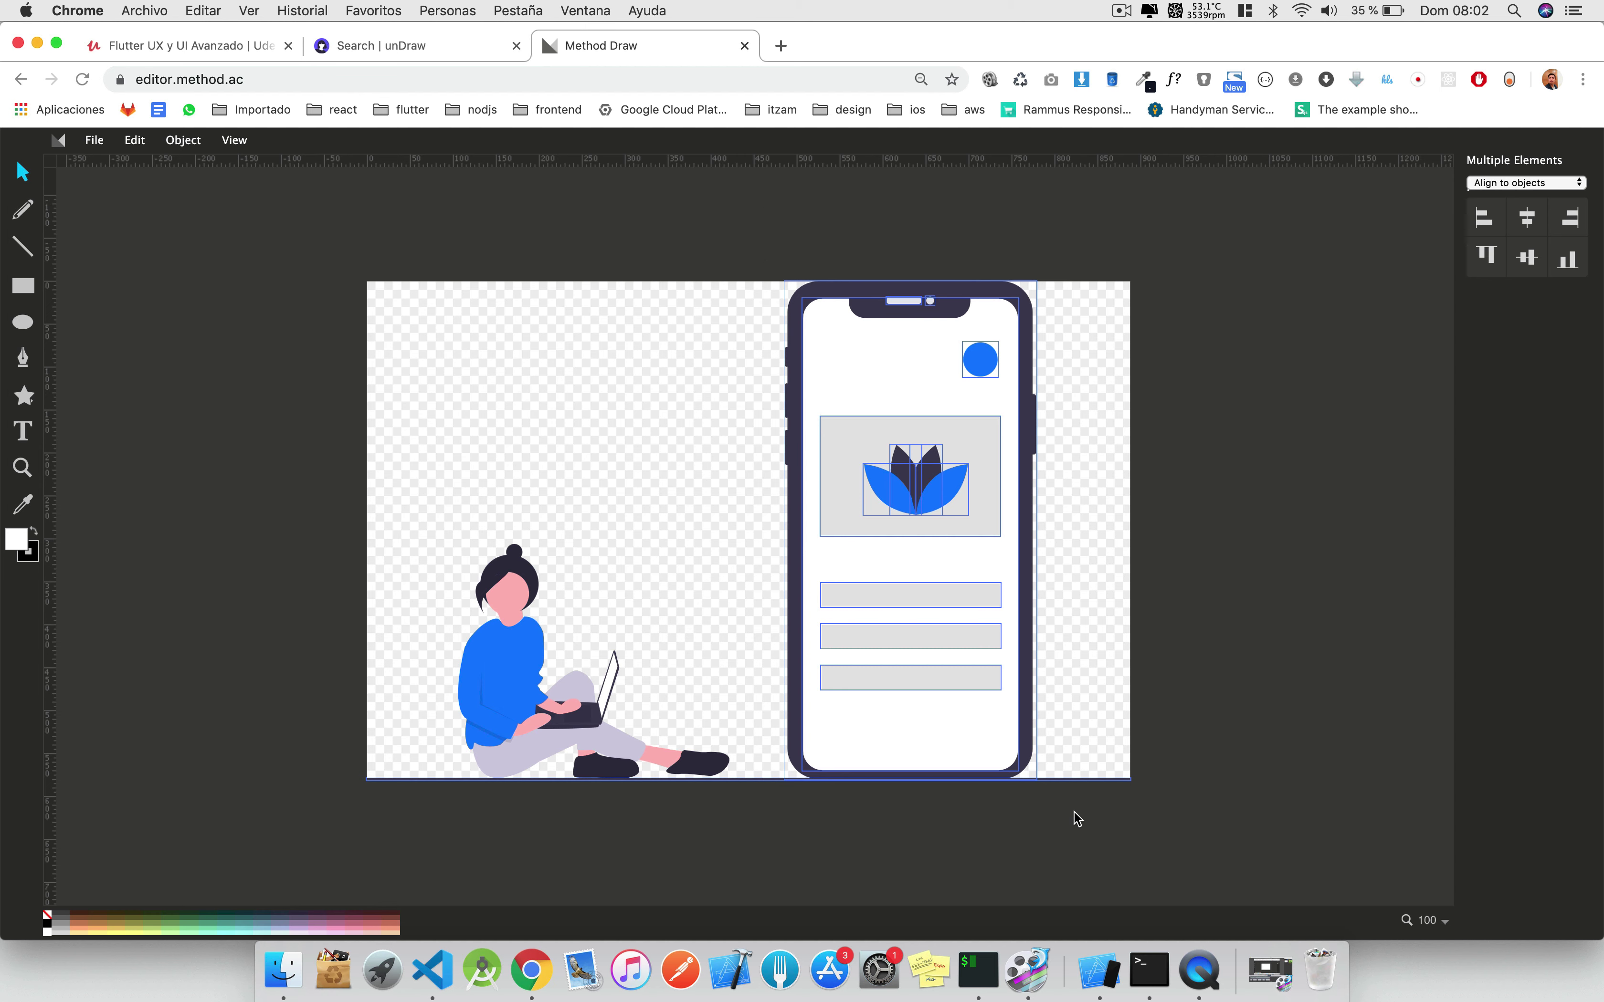
{"action": "left_click", "coordinate": [1072, 815]}
{"action": "left_click_drag", "start_coordinate": [732, 257], "coordinate": [1049, 691]}
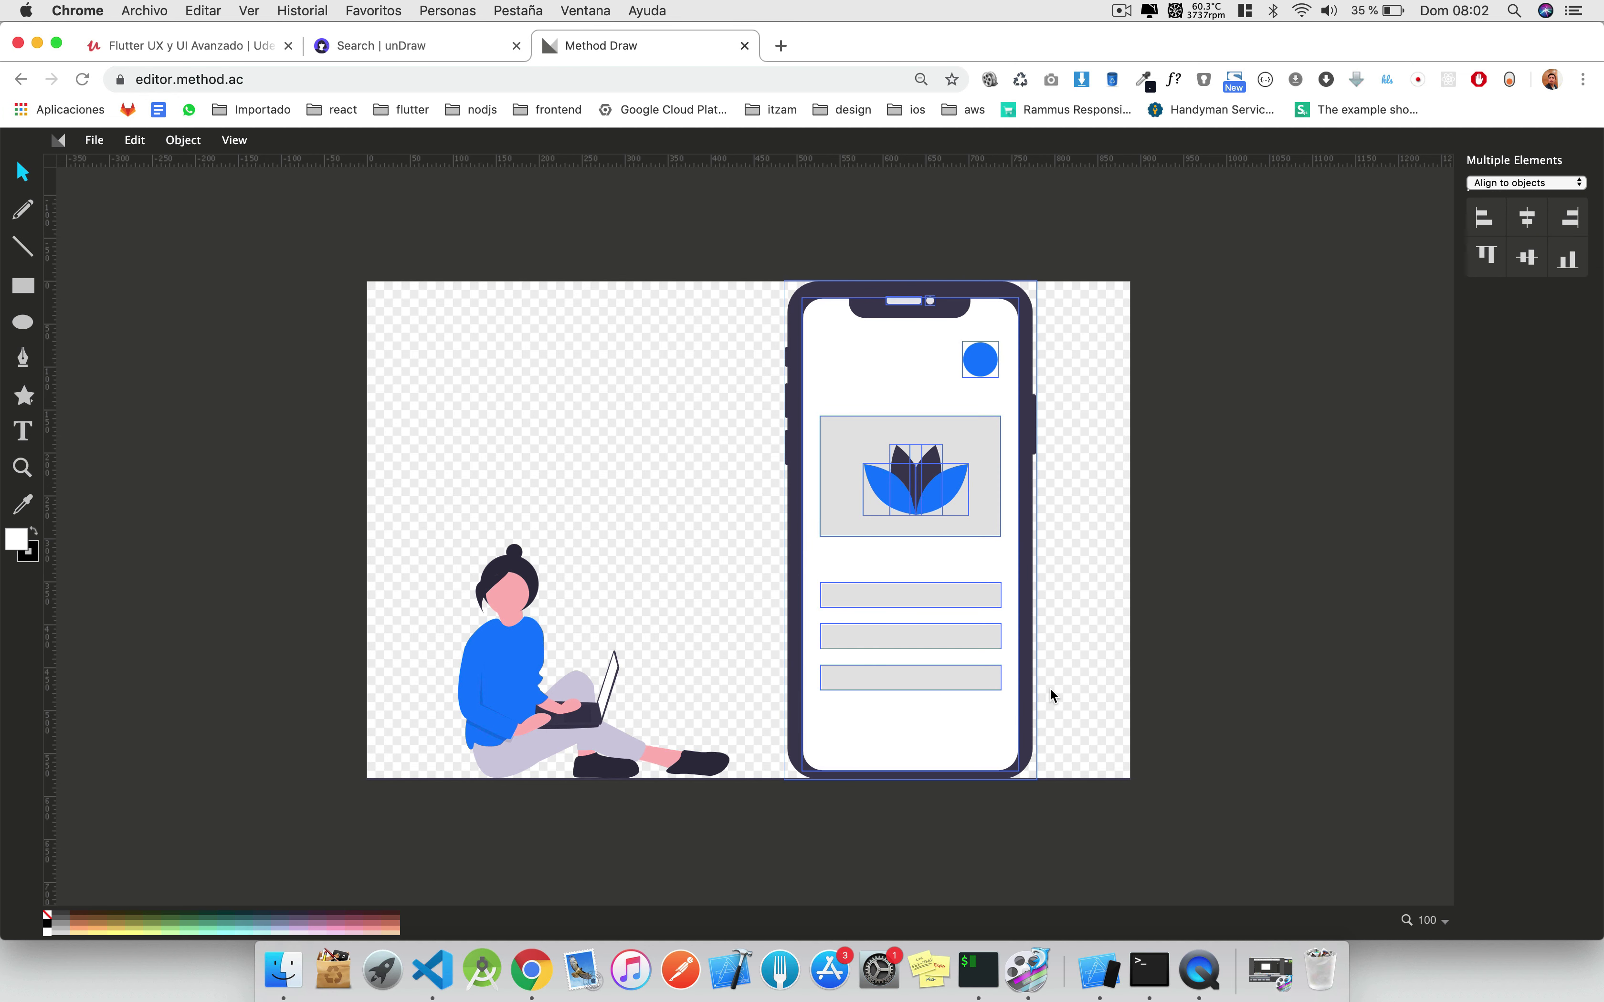
{"action": "key", "text": "Delete"}
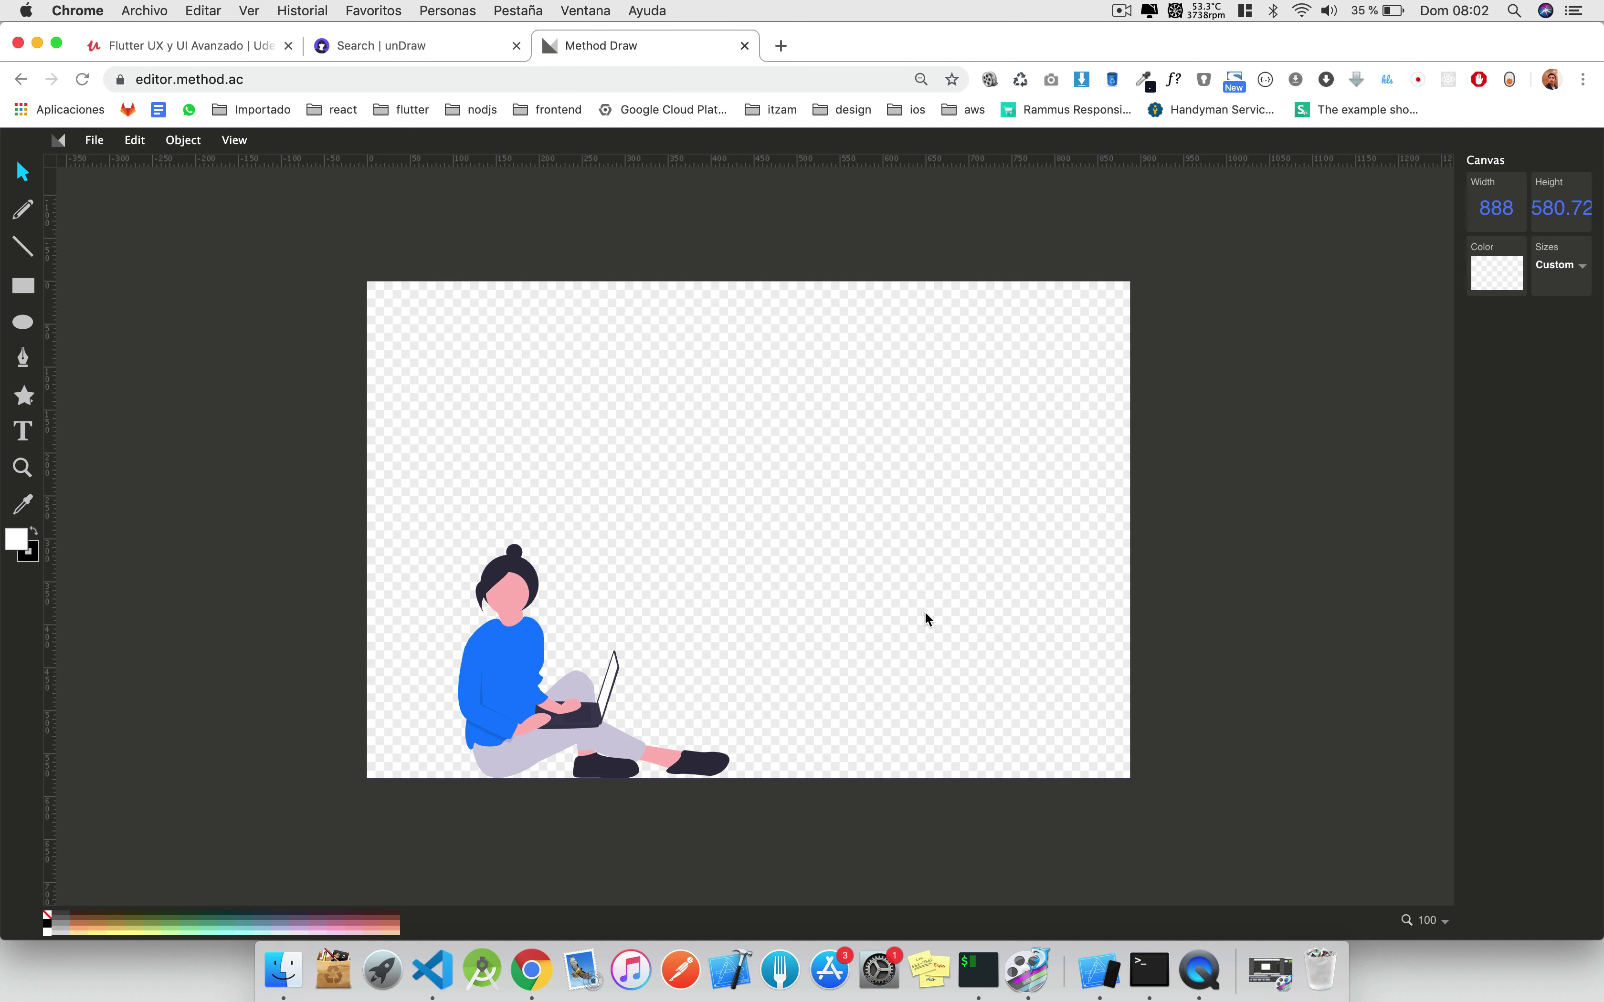
{"action": "left_click_drag", "start_coordinate": [918, 607], "coordinate": [989, 834]}
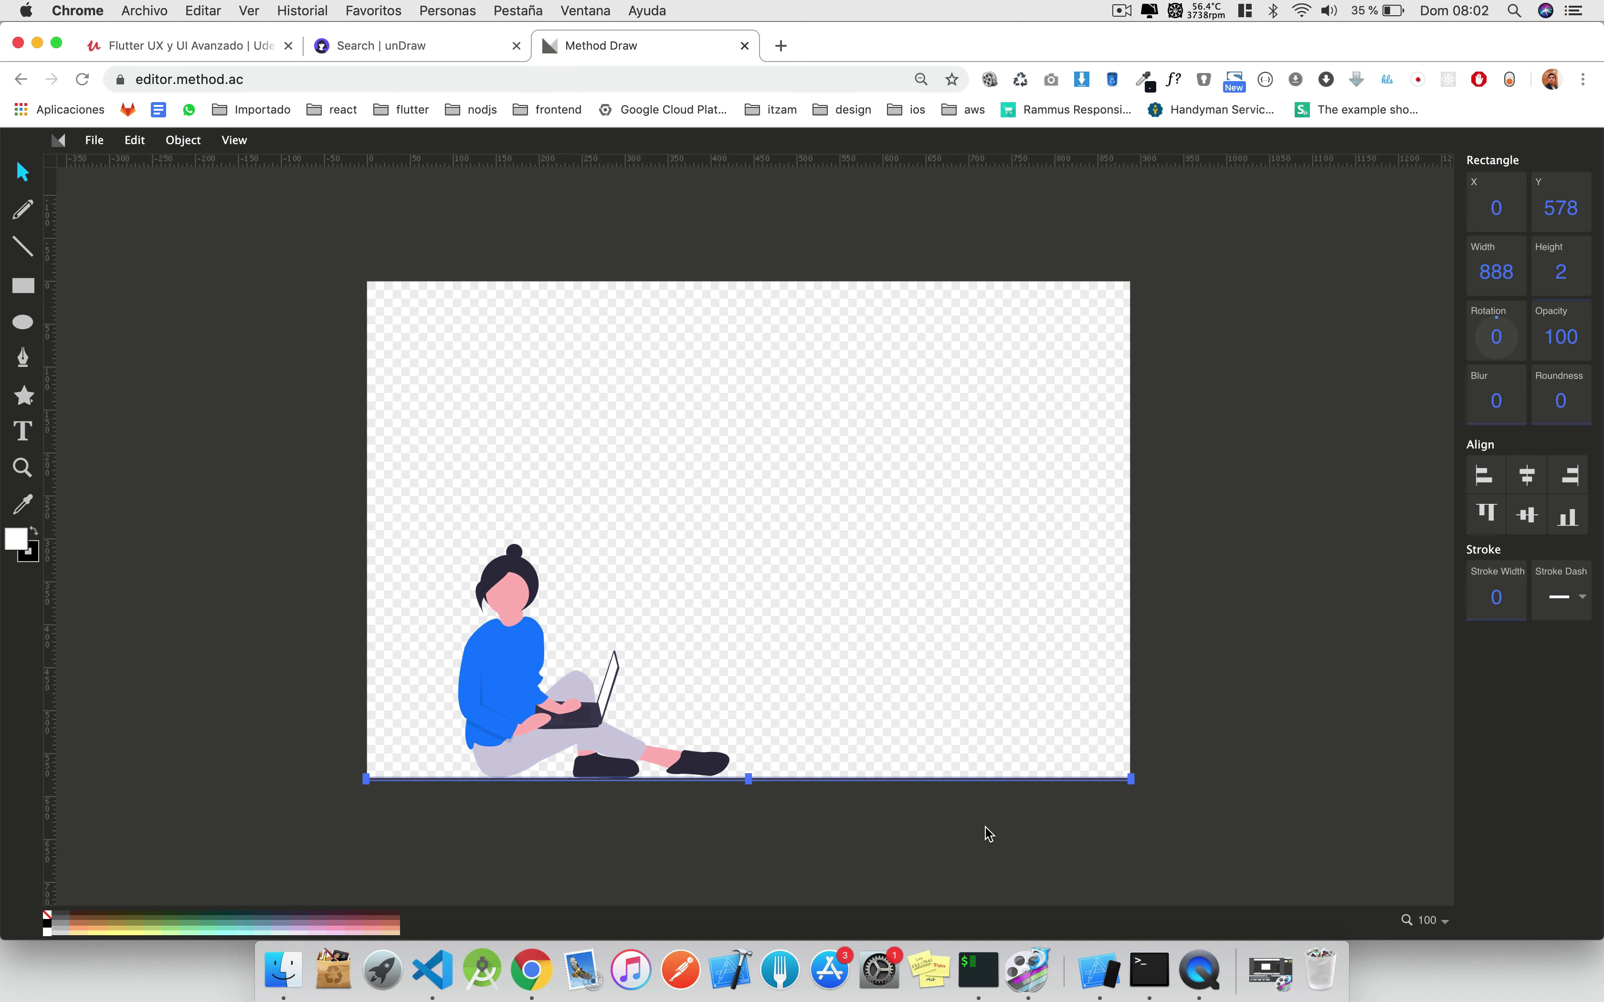
{"action": "key", "text": "Delete"}
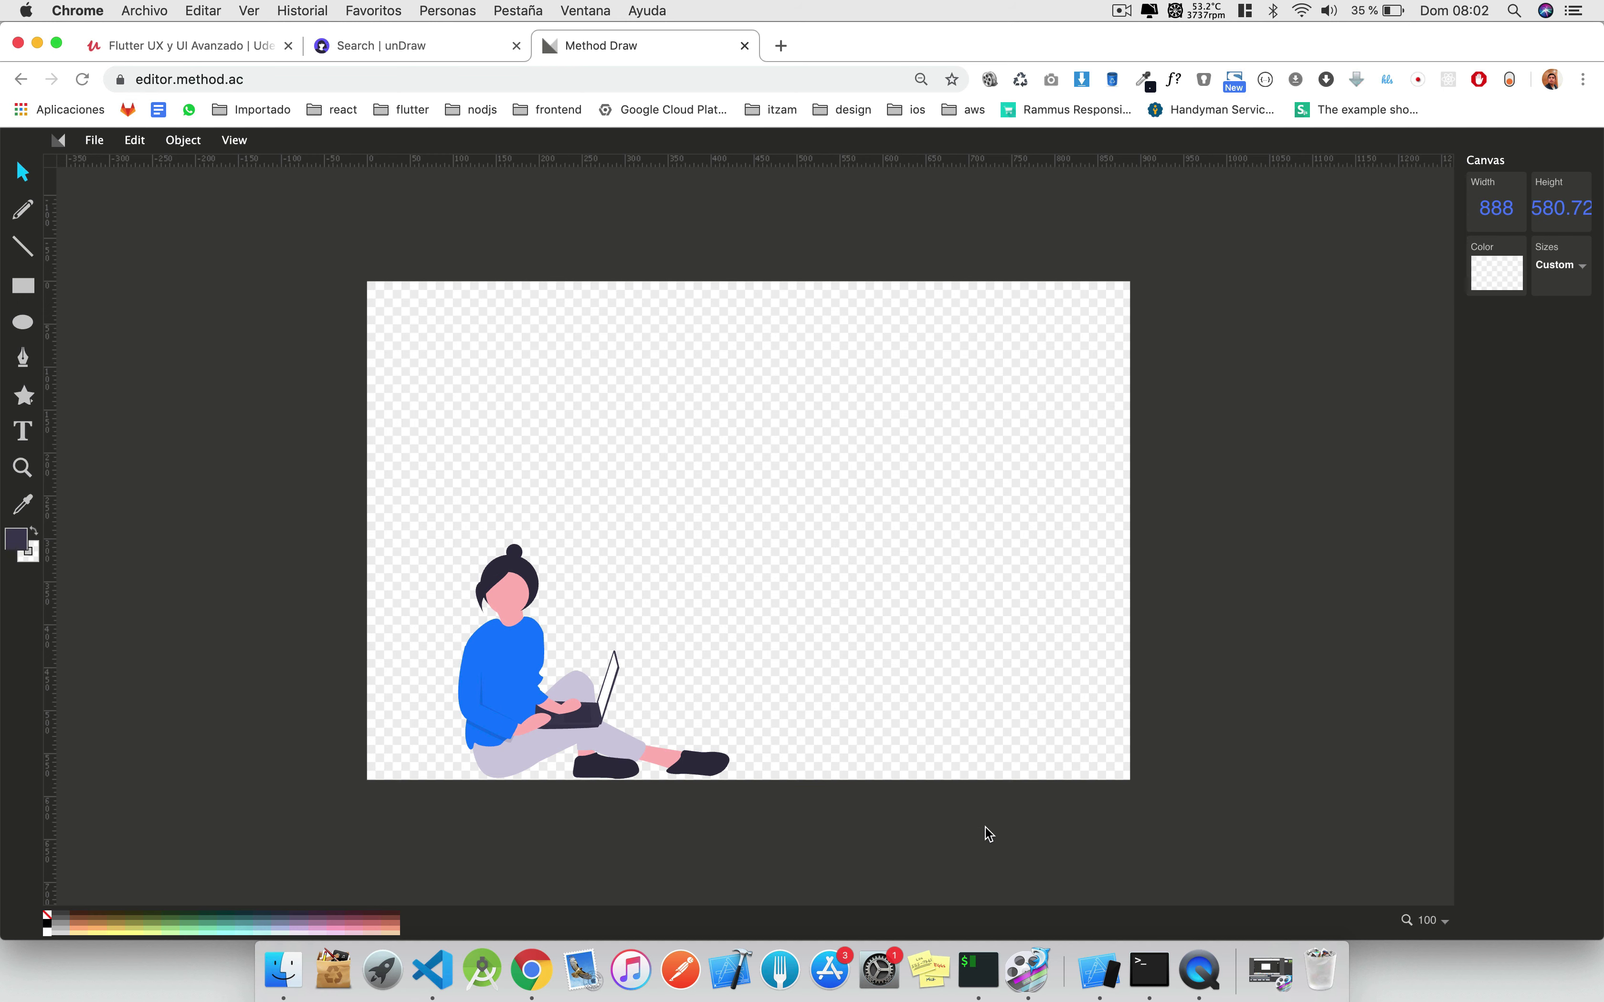
Move all parts of the seated woman together to the canvas's upper-left corner.
{"action": "left_click_drag", "start_coordinate": [419, 397], "coordinate": [742, 799]}
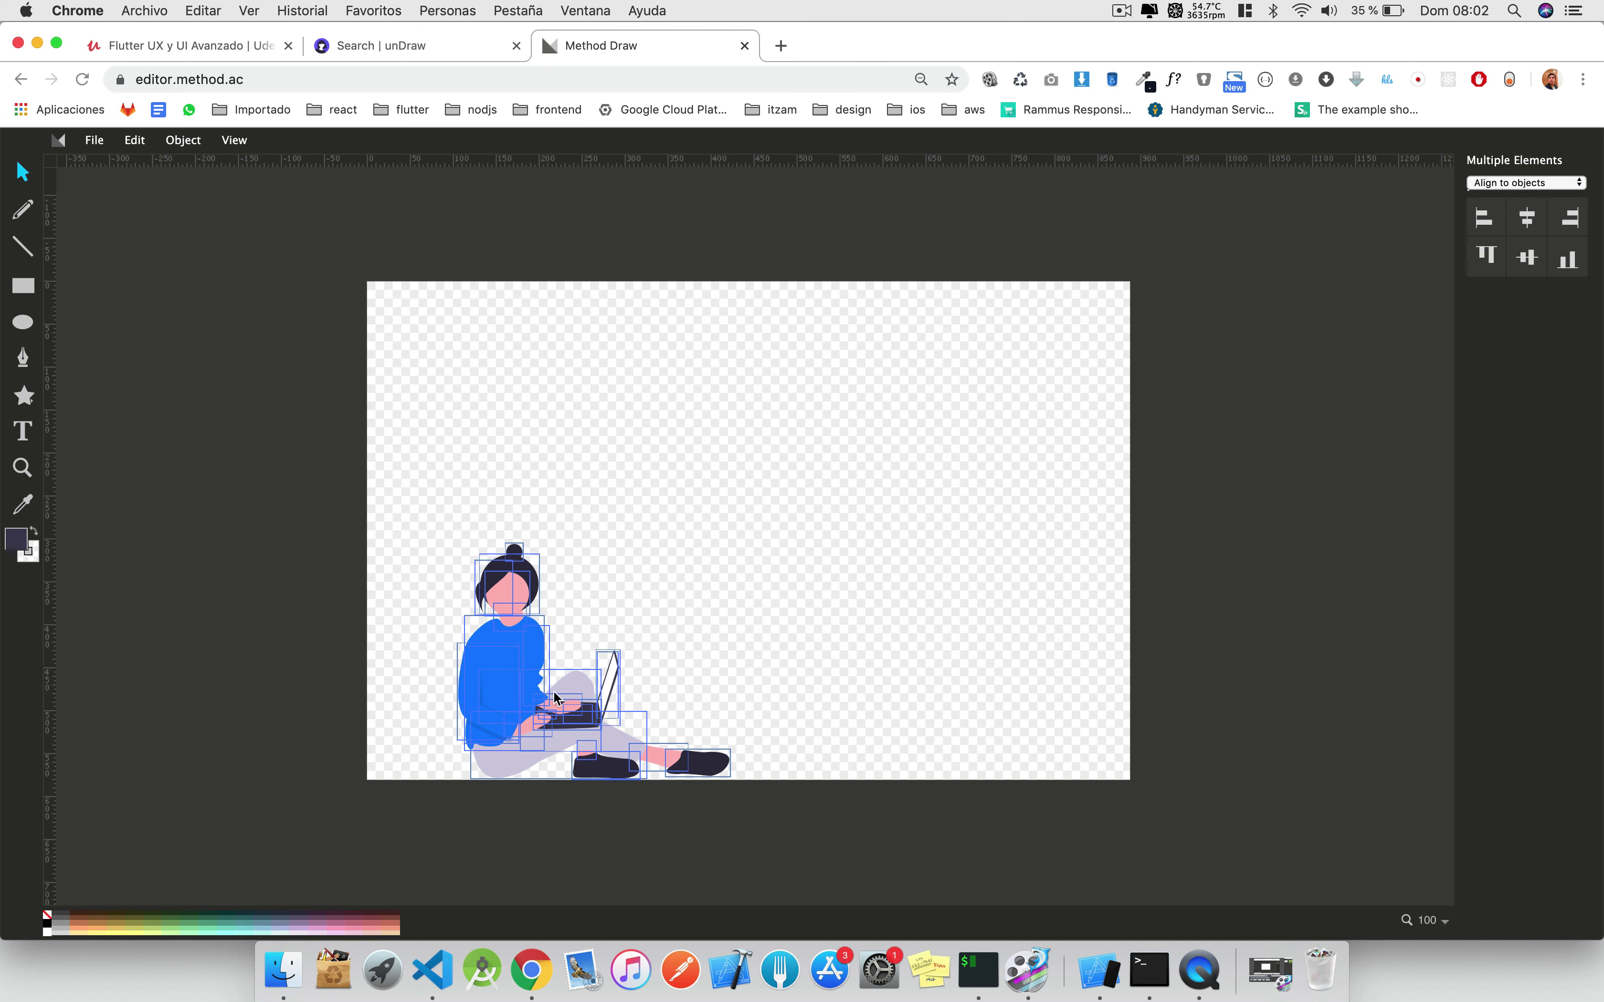
{"action": "left_click_drag", "start_coordinate": [515, 683], "coordinate": [426, 419]}
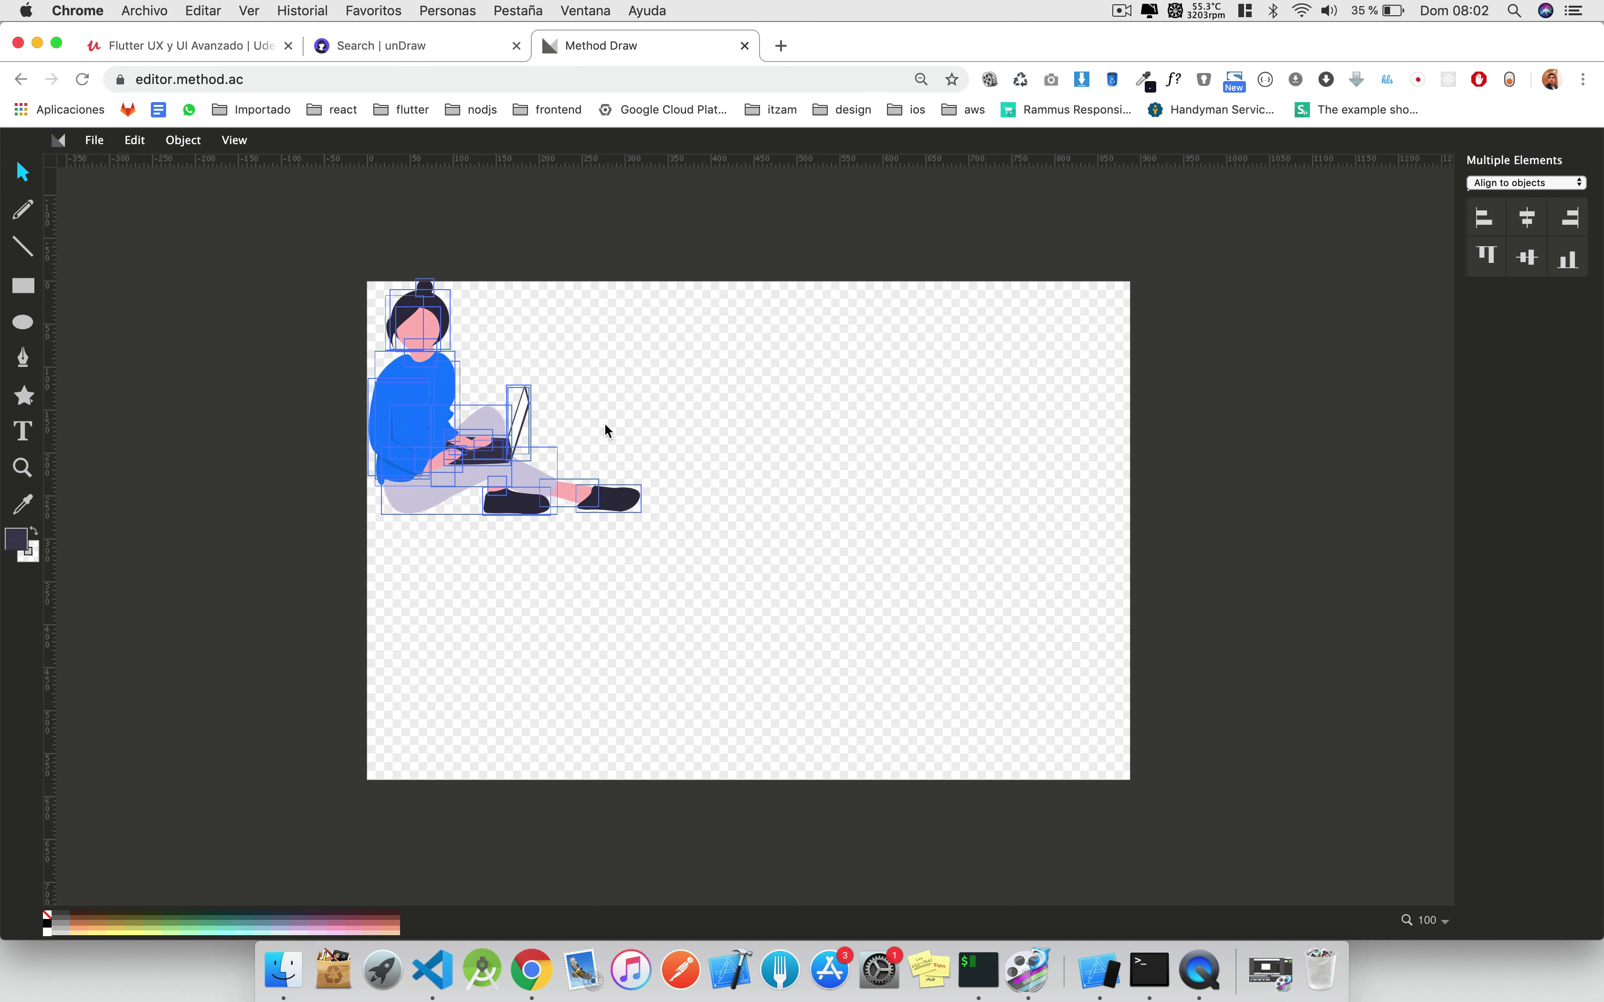
{"action": "left_click", "coordinate": [618, 429]}
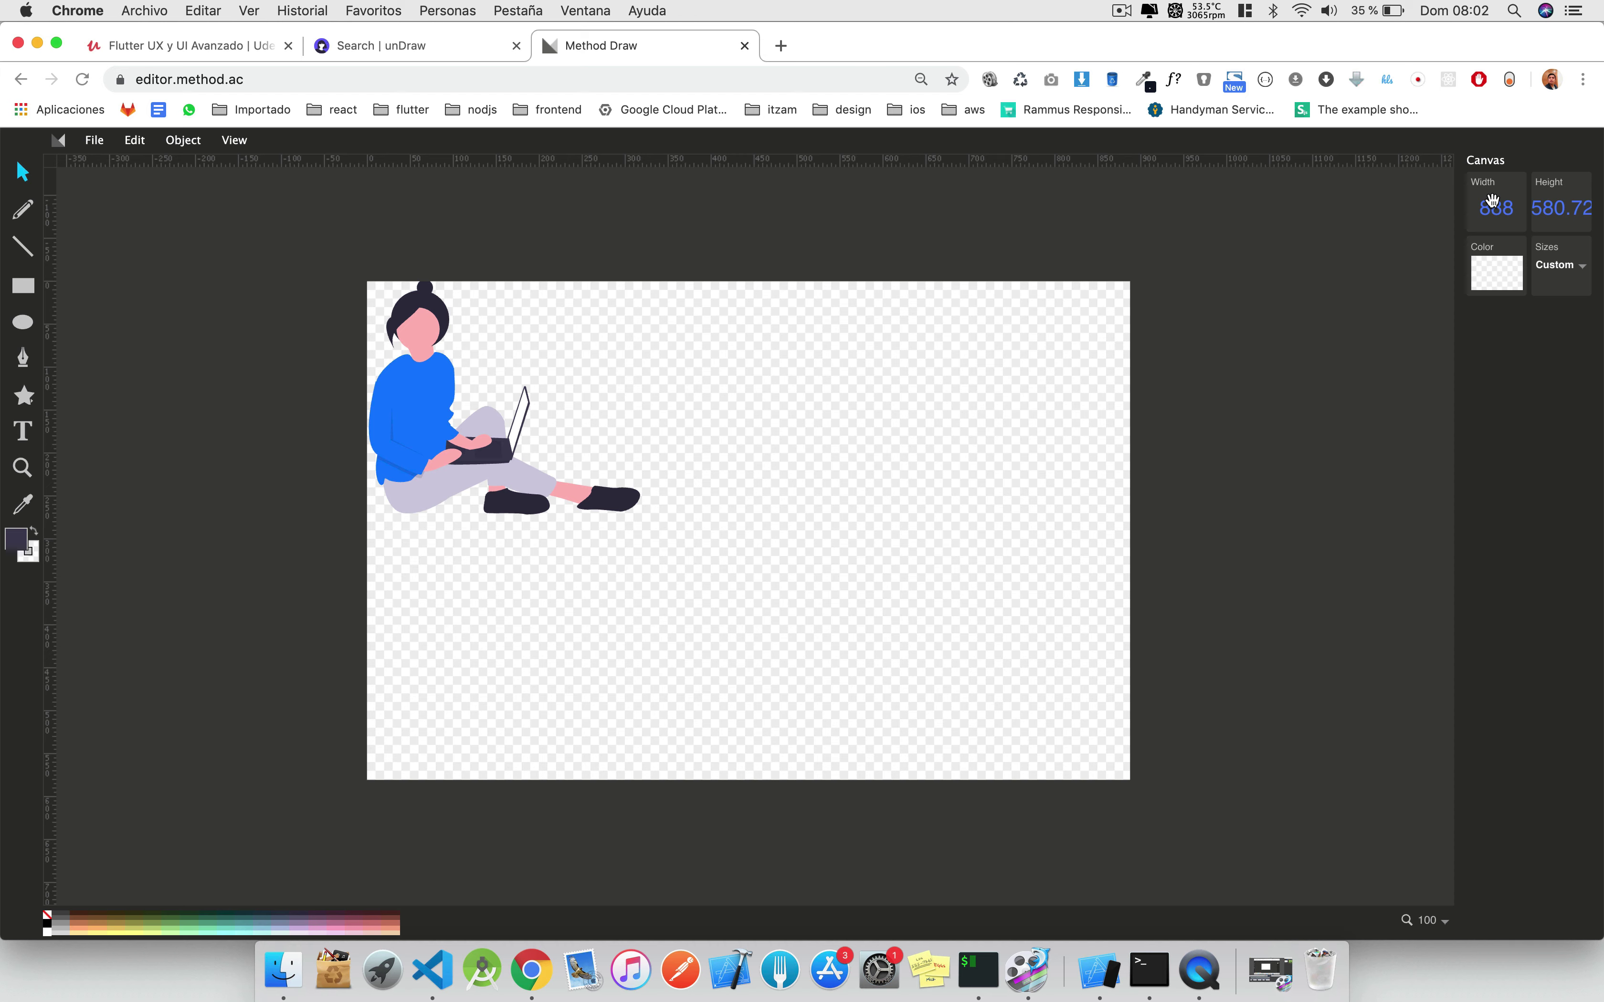
Shrink the canvas to a width of 328 and a height of about 281 so it fits the woman.
{"action": "scroll", "coordinate": [1493, 200], "scroll_direction": "down", "scroll_amount": 15}
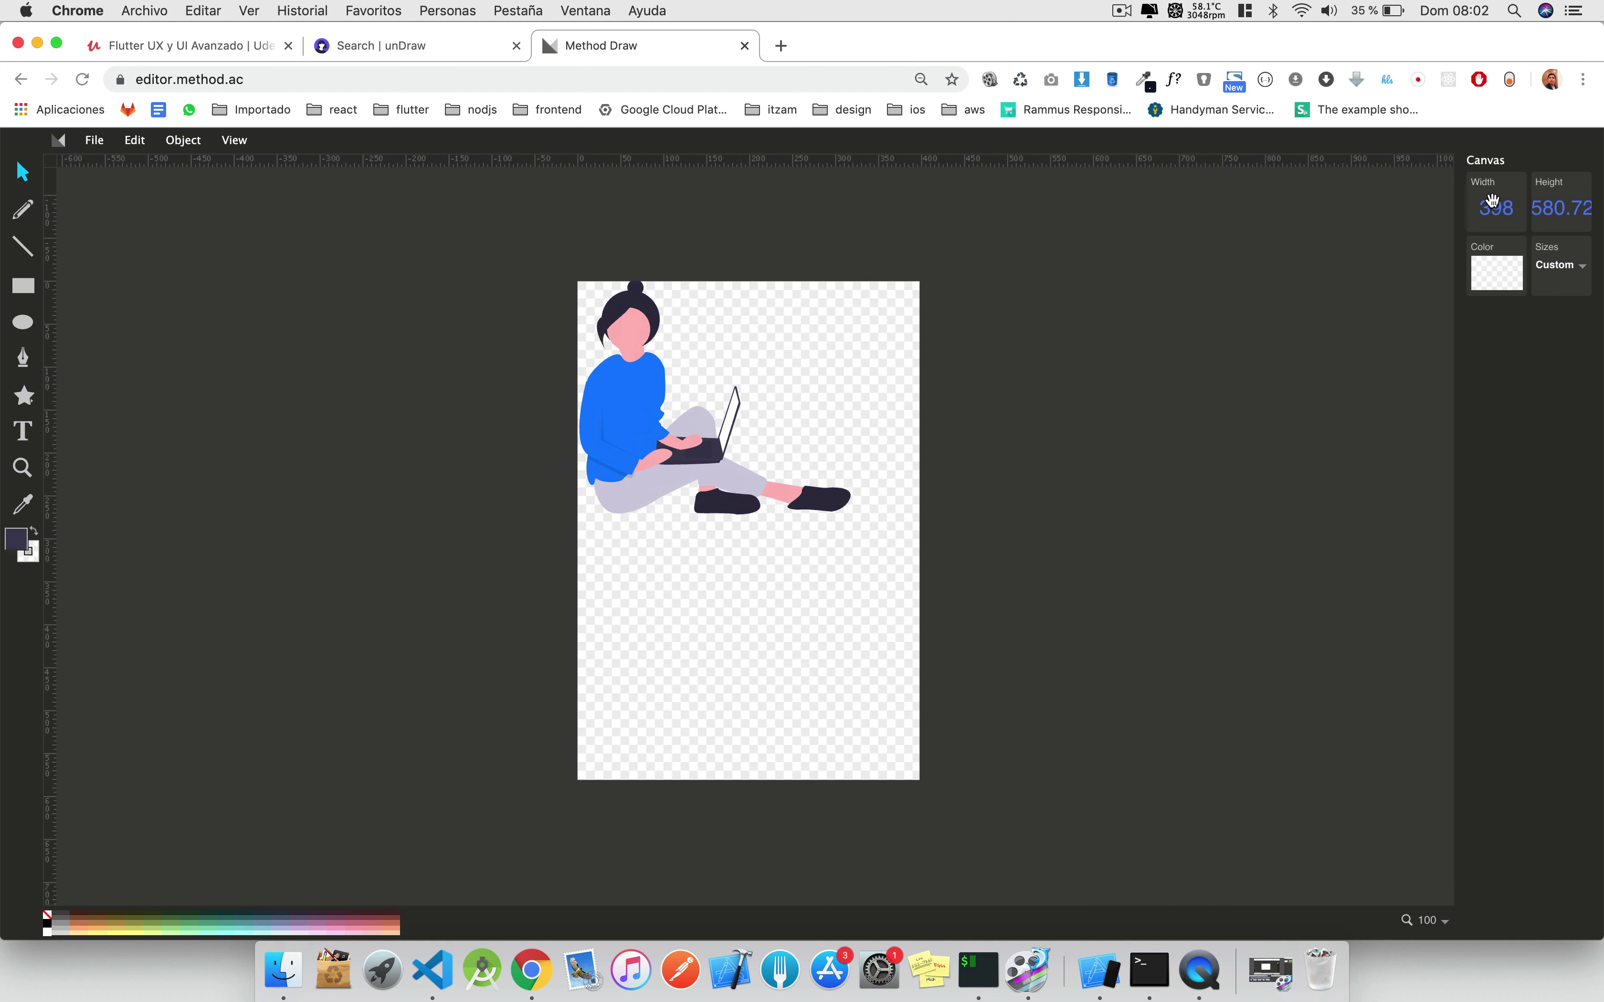
{"action": "scroll", "coordinate": [1492, 200], "scroll_direction": "down", "scroll_amount": 5}
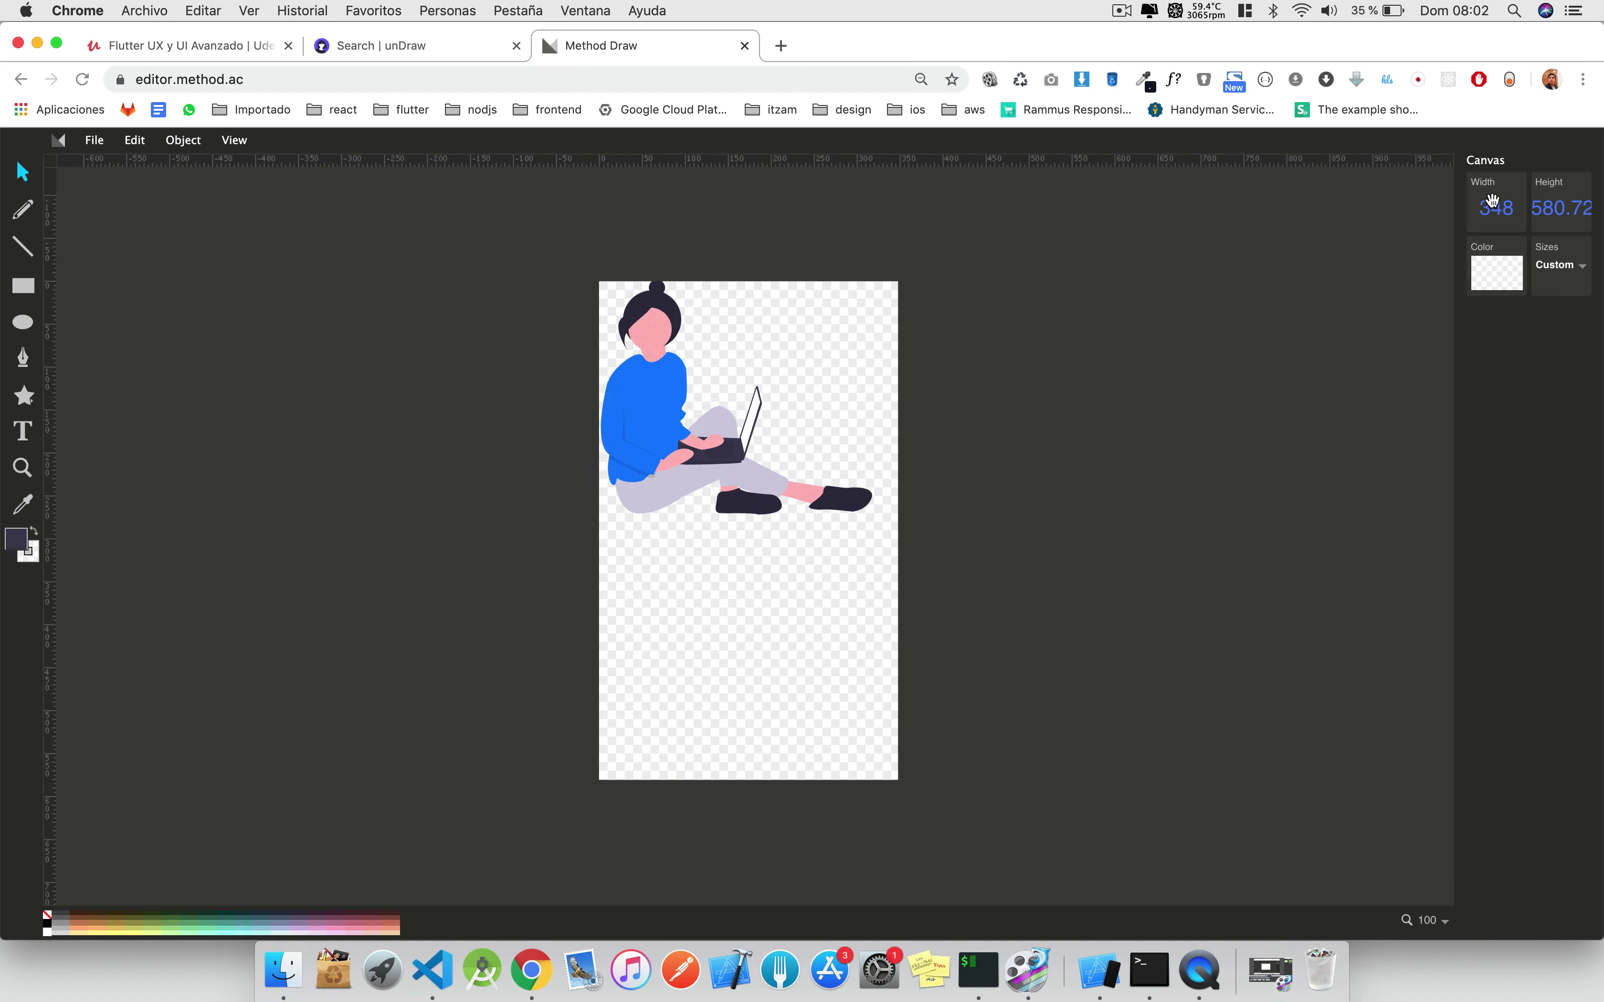
{"action": "scroll", "coordinate": [1492, 200], "scroll_direction": "down", "scroll_amount": 2}
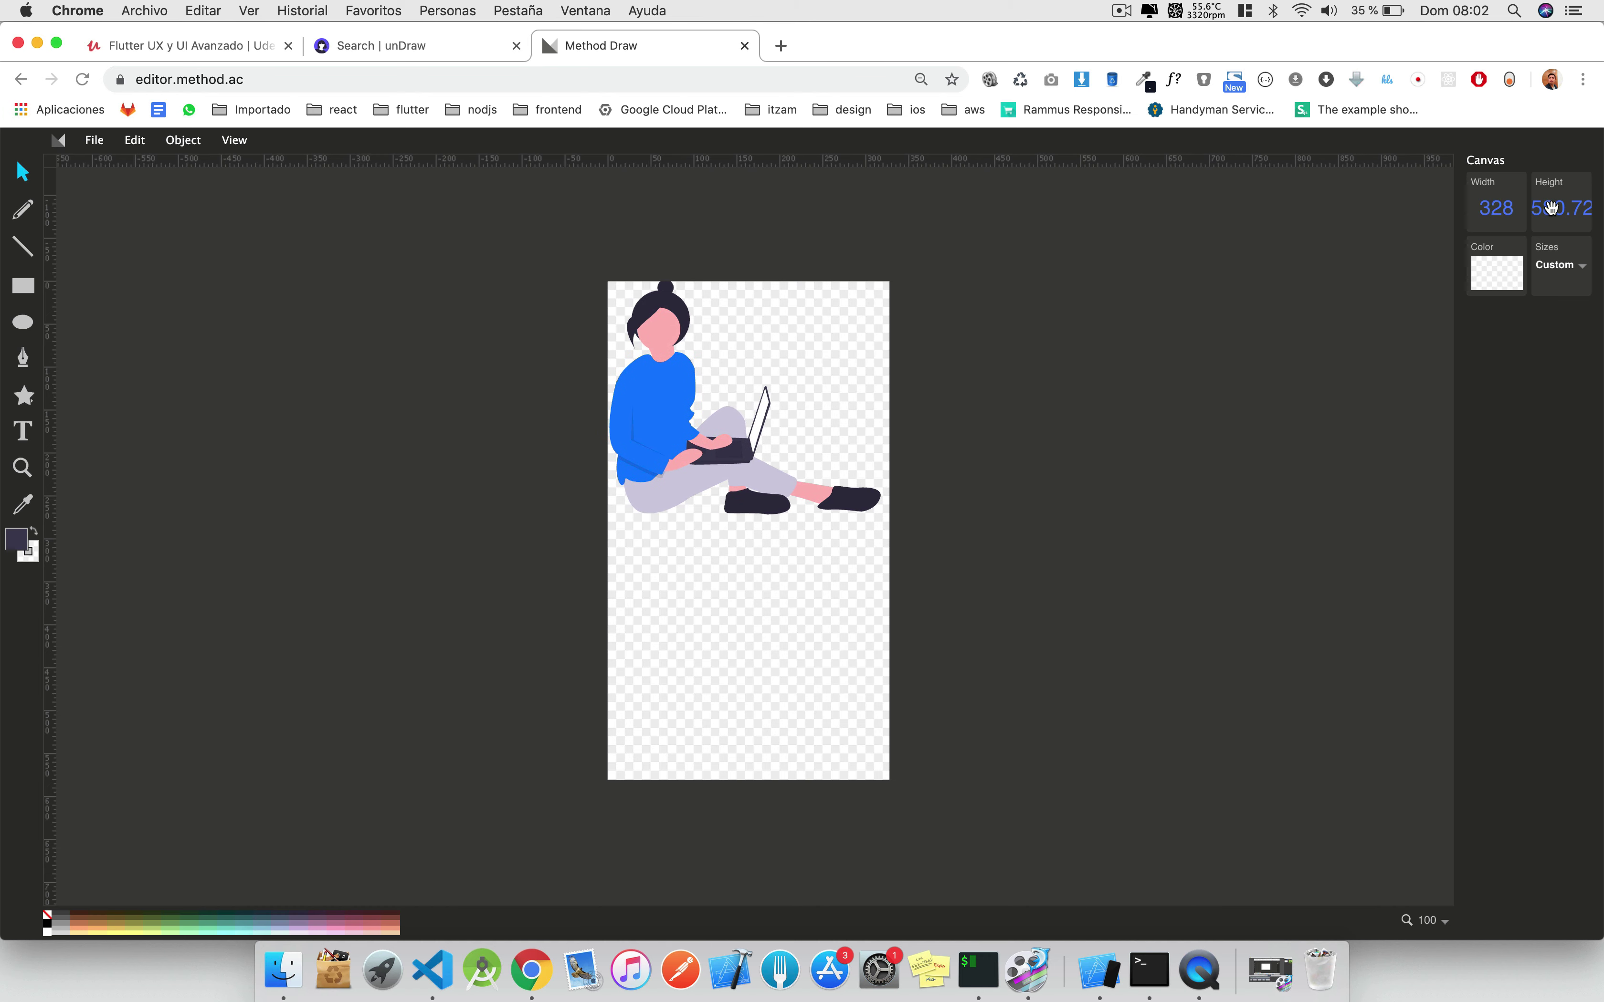
{"action": "scroll", "coordinate": [1552, 209], "scroll_direction": "down", "scroll_amount": 20}
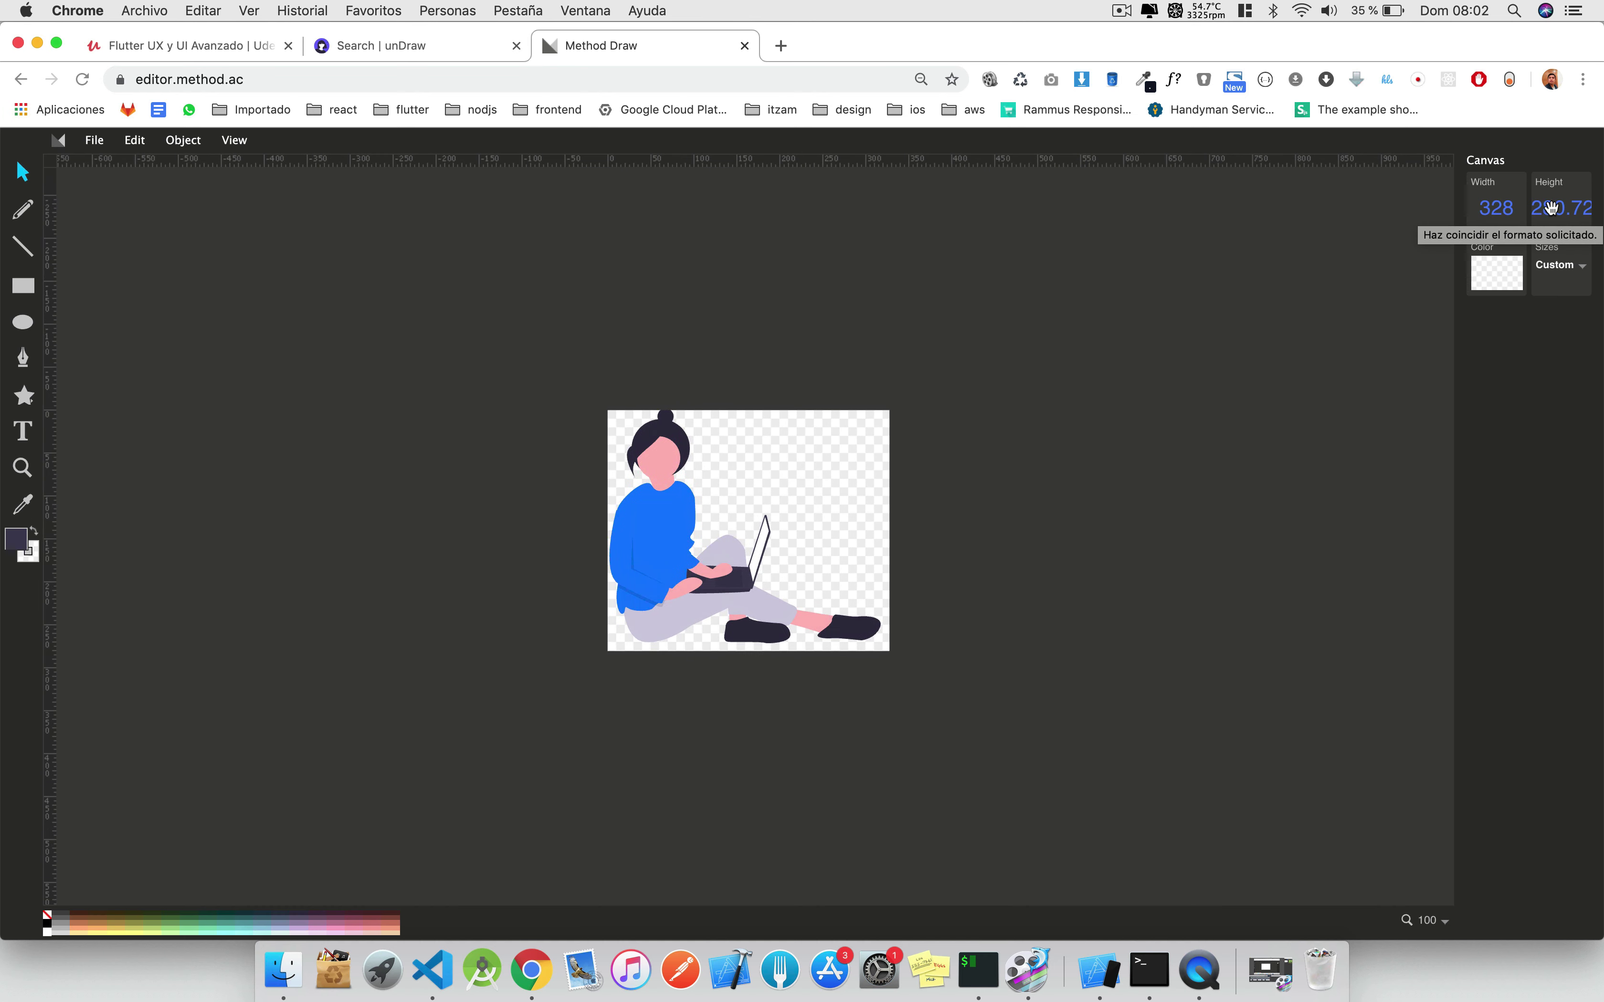
Reduce the canvas height to about 271 and save the seated woman as woman.svg in the Escritorio folder.
{"action": "scroll", "coordinate": [1551, 208], "scroll_direction": "down", "scroll_amount": 1}
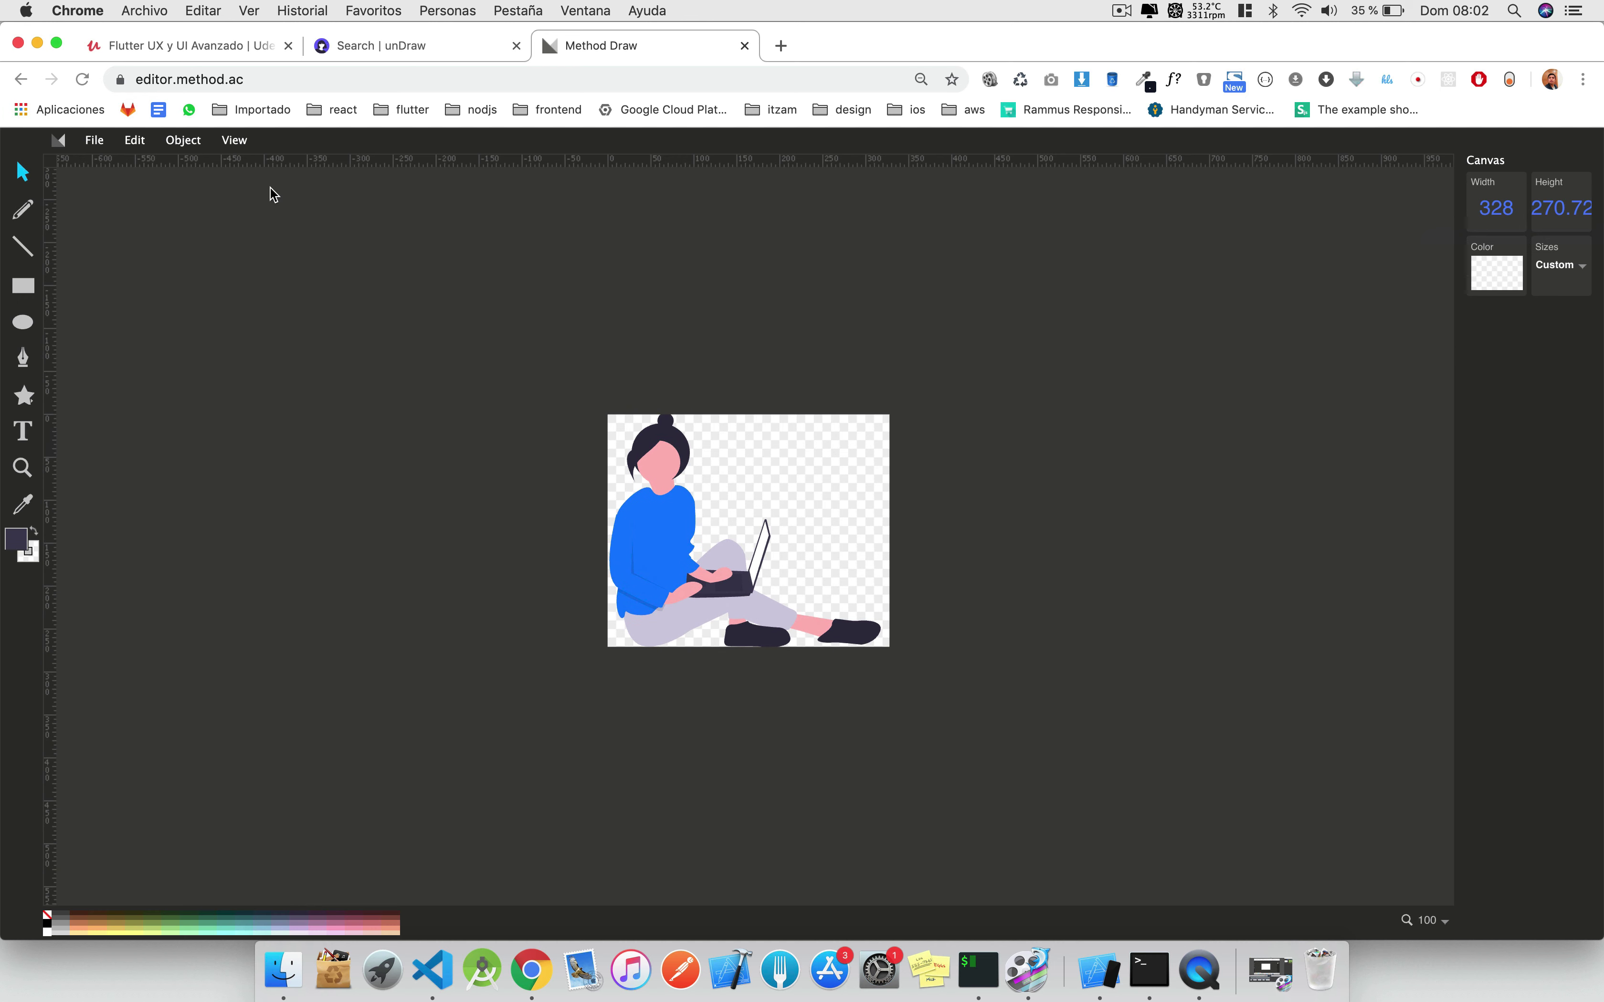
{"action": "left_click", "coordinate": [88, 142]}
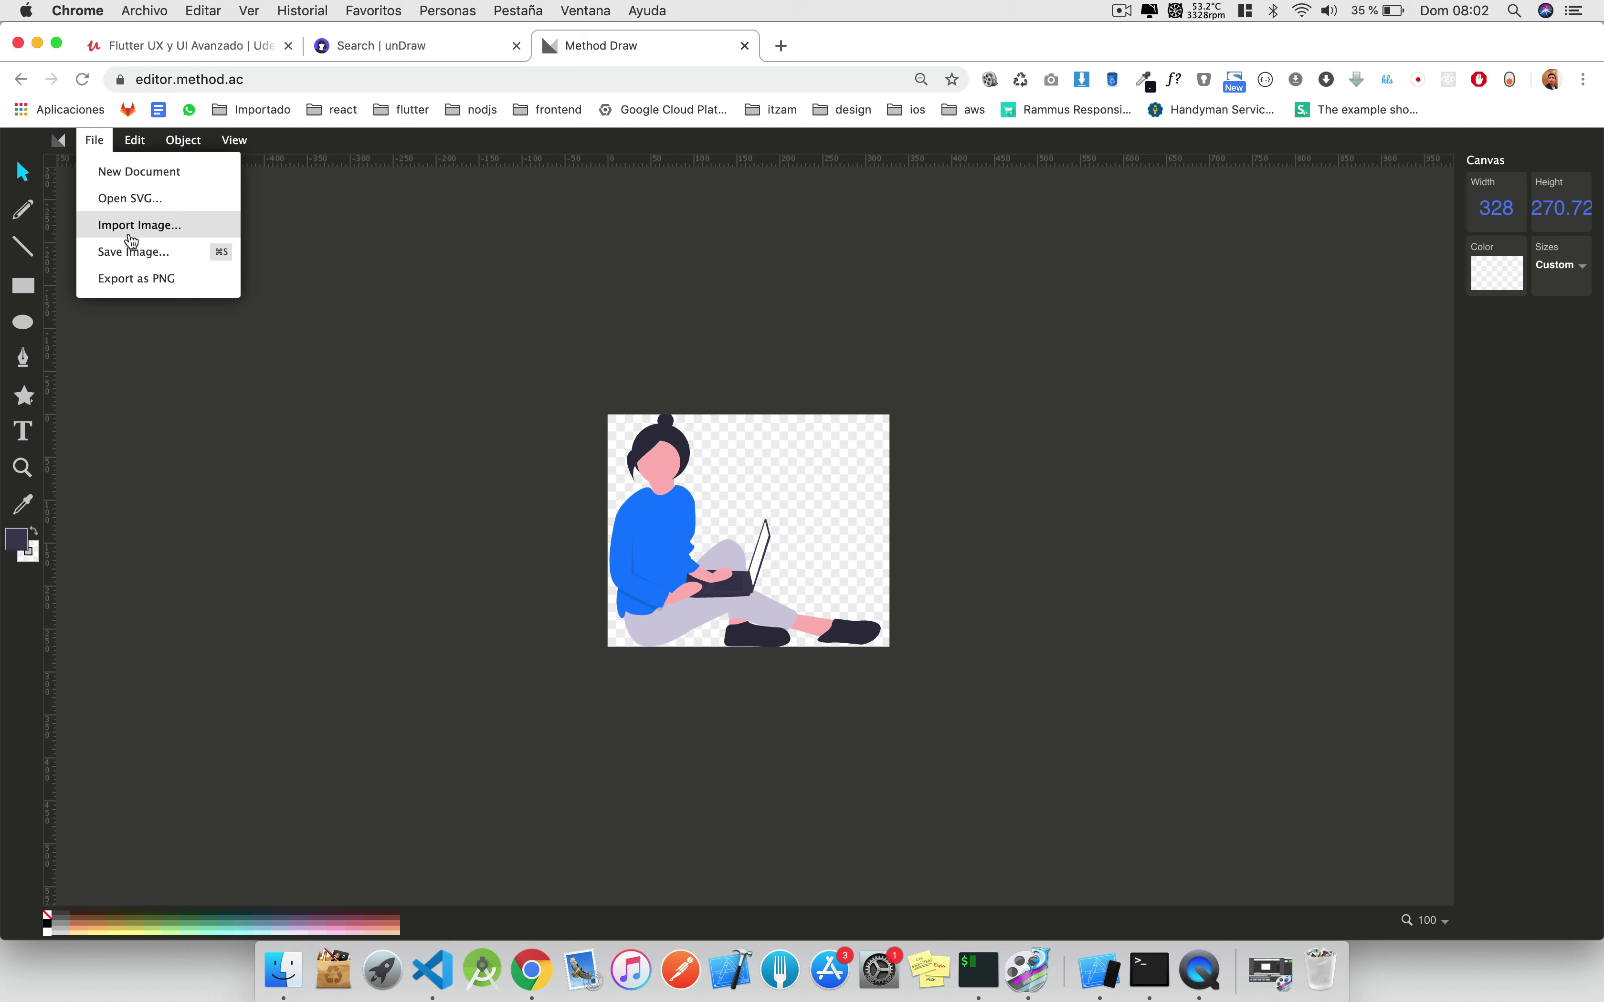
{"action": "left_click", "coordinate": [159, 252]}
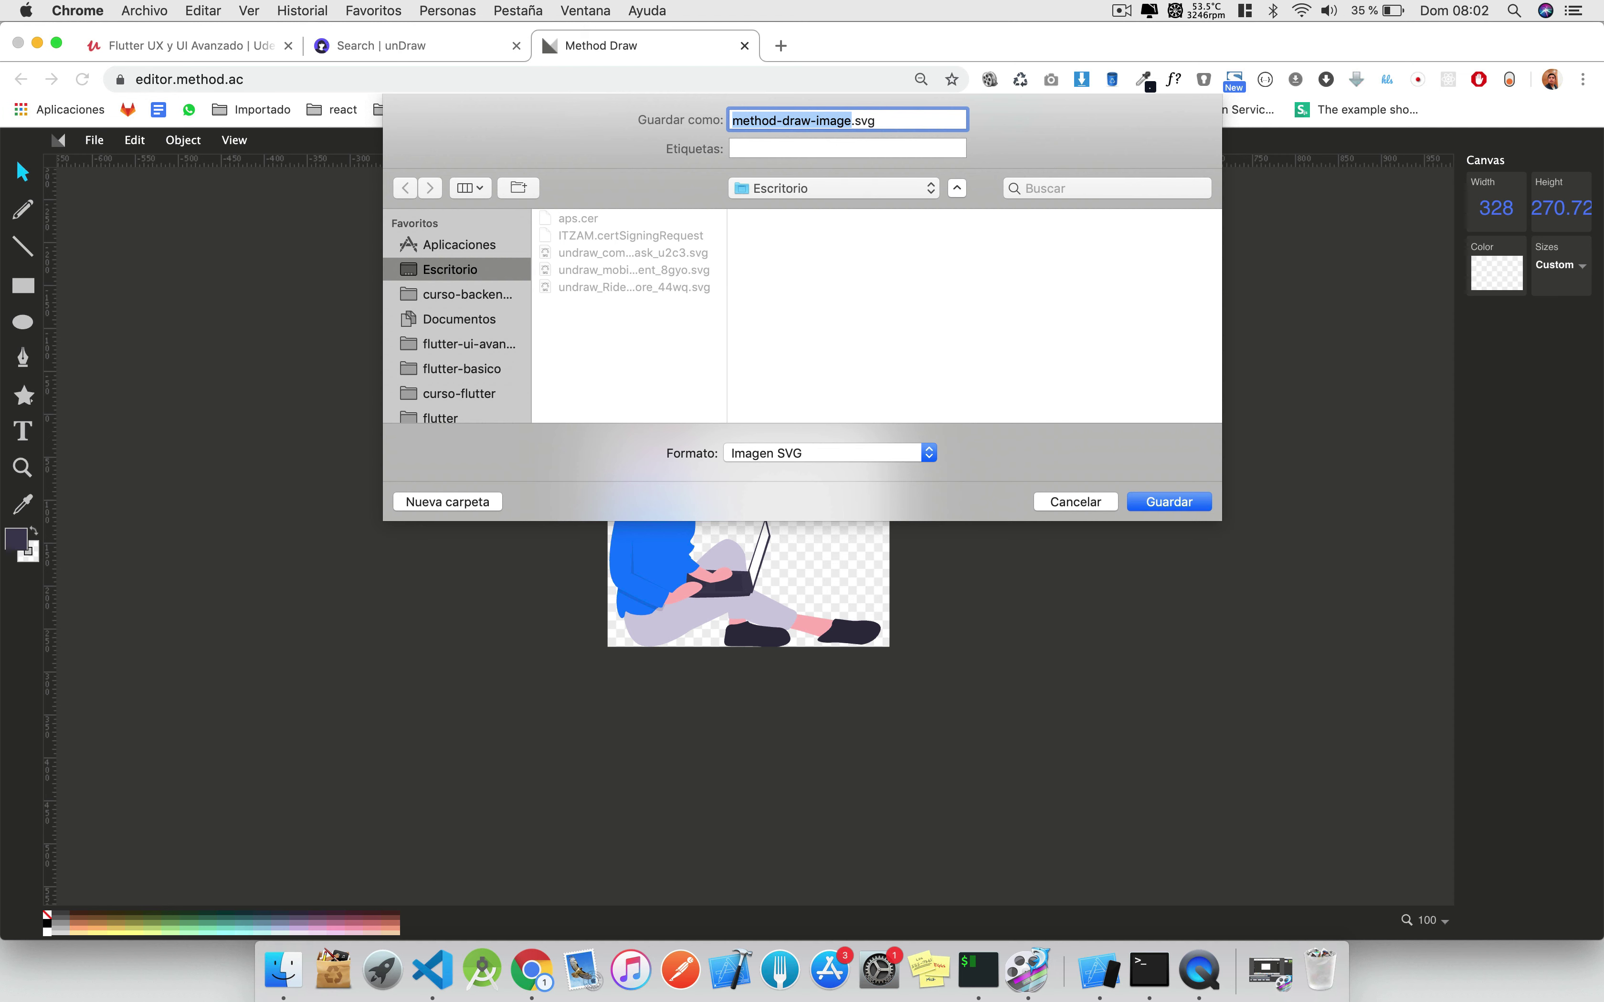
{"action": "type", "text": "woman"}
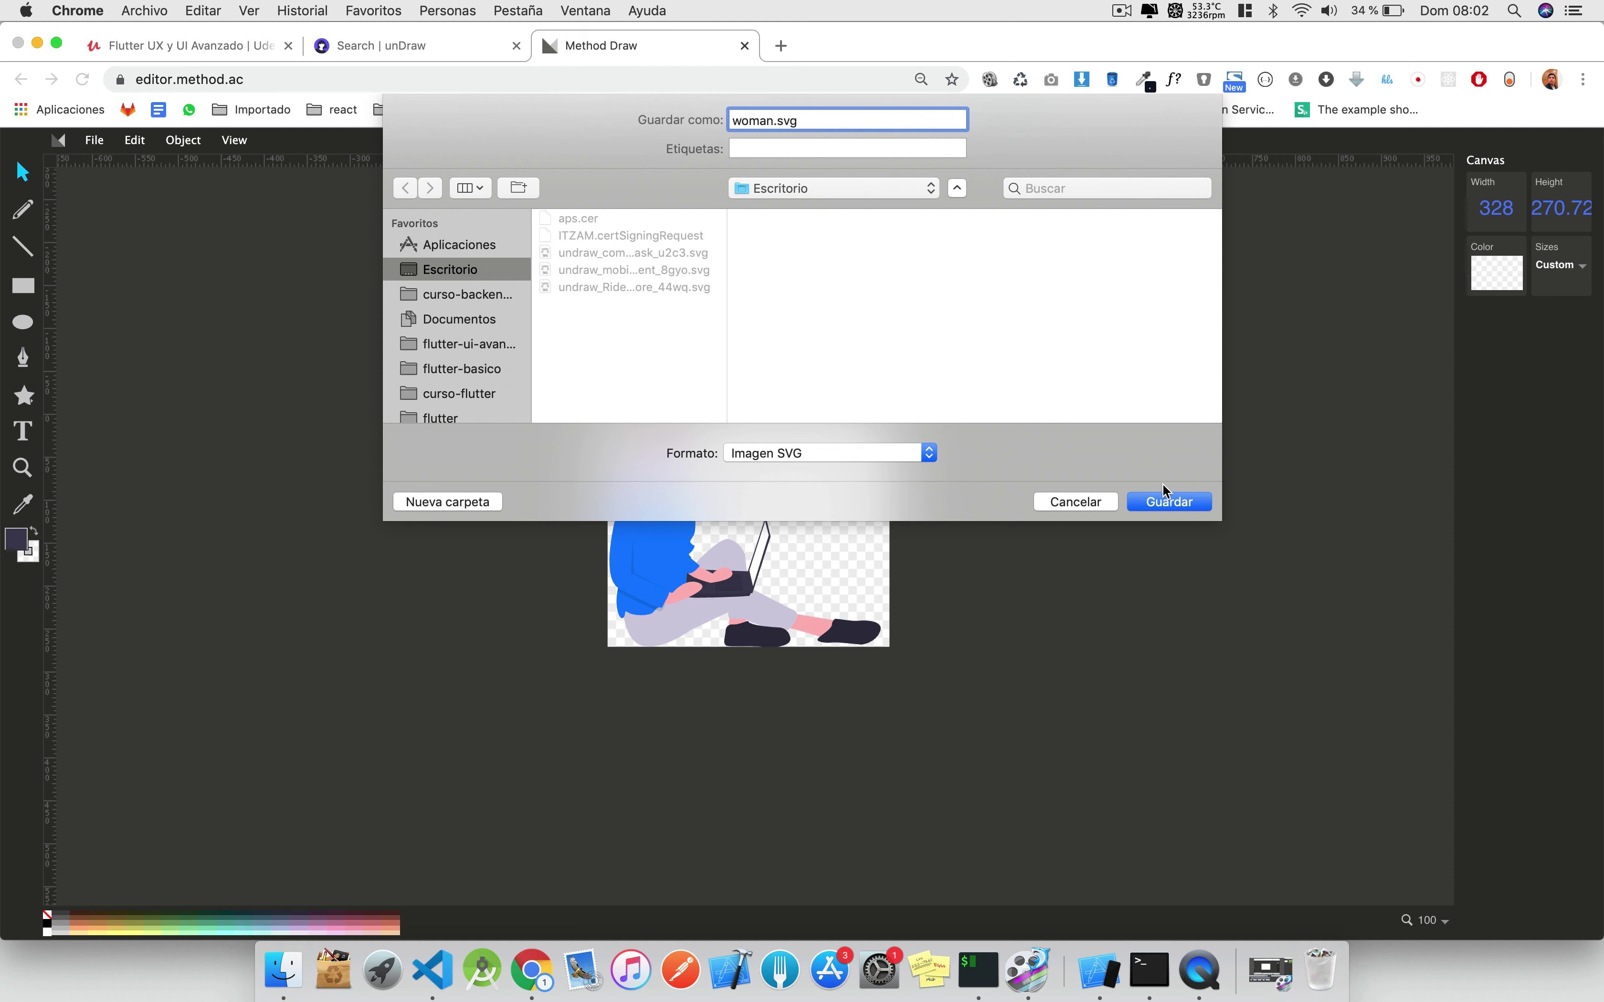
{"action": "left_click", "coordinate": [1167, 498]}
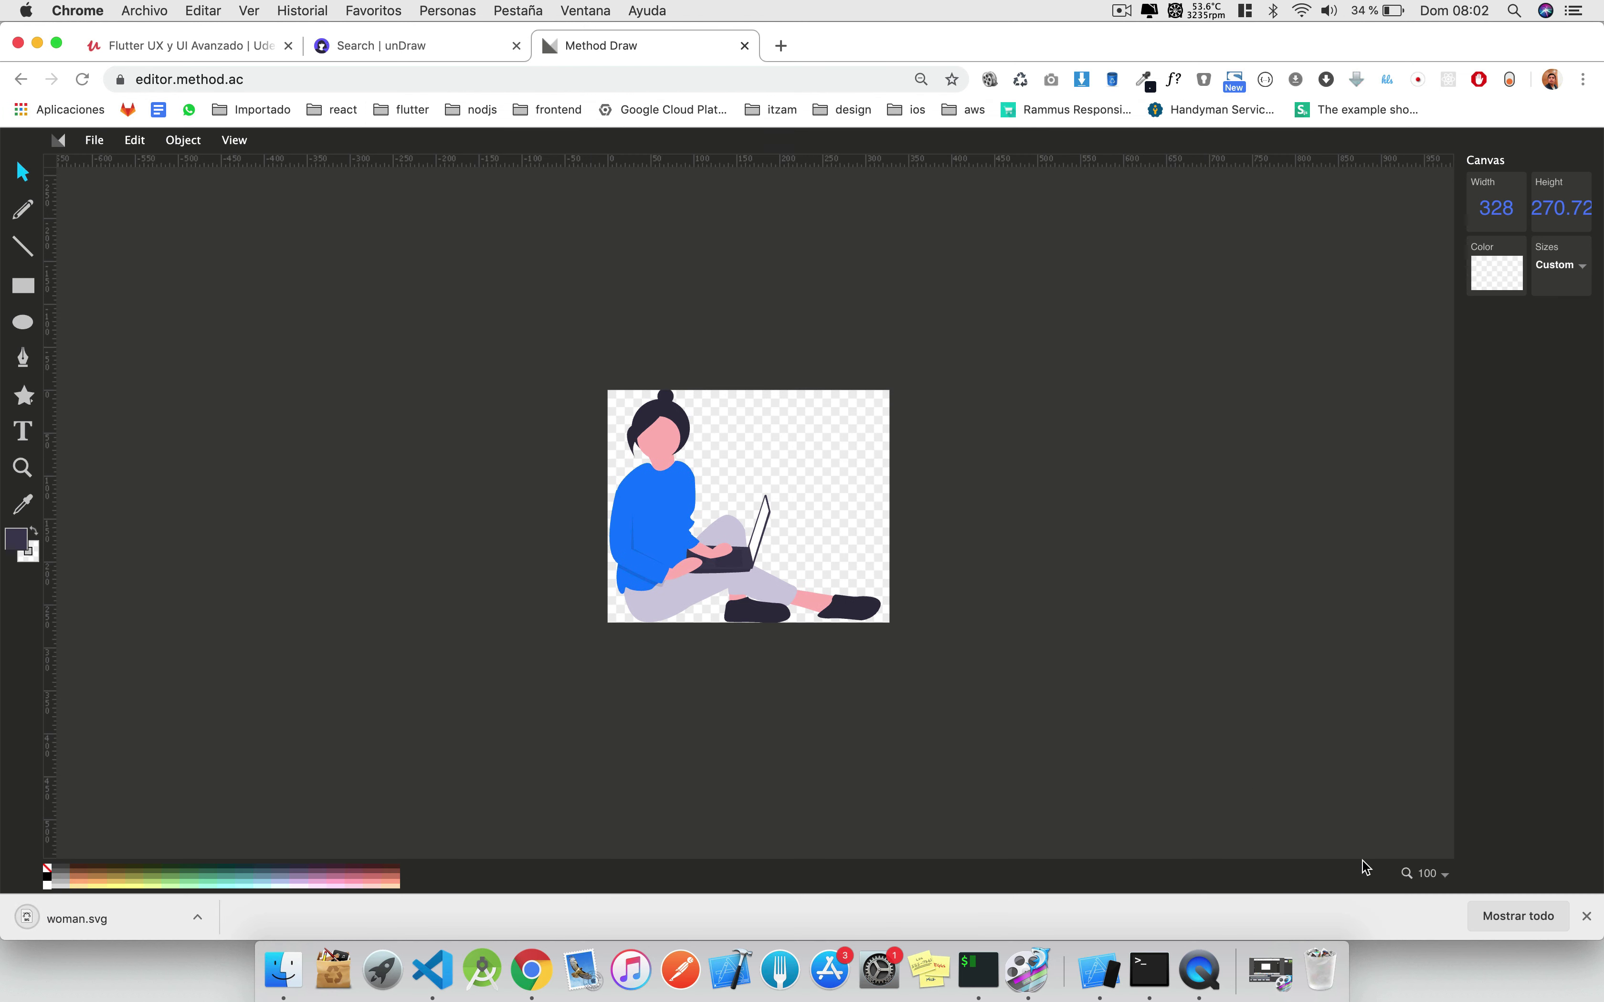
{"action": "left_click", "coordinate": [1587, 916]}
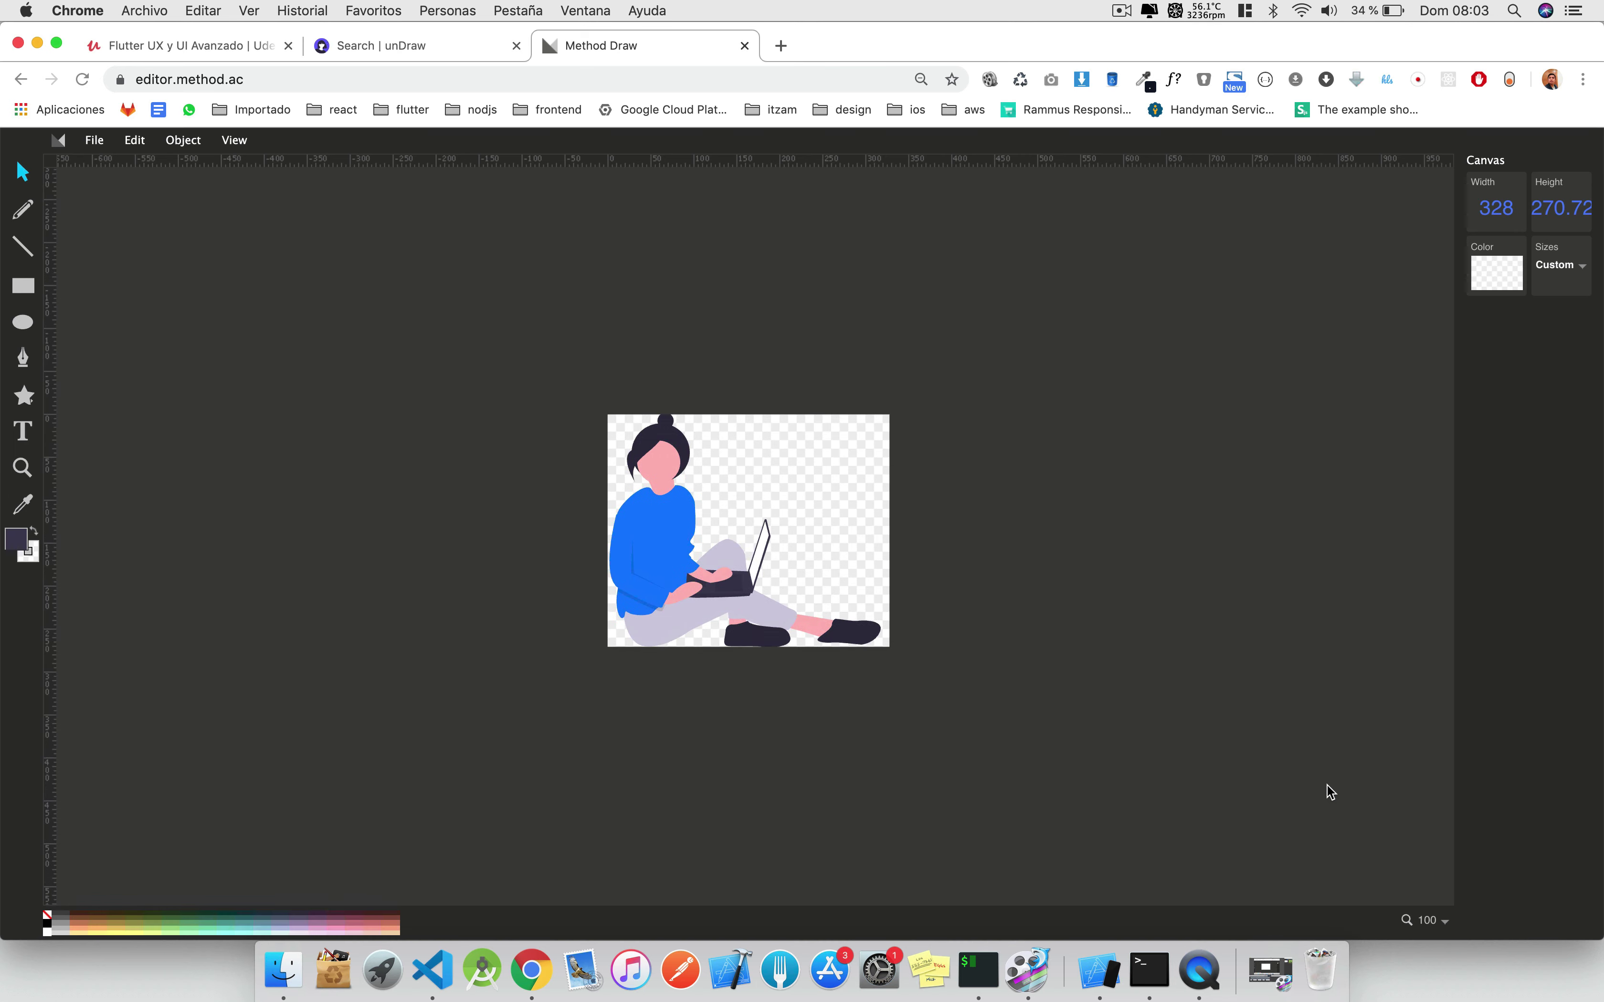
Check the login screen in the simulator, and open undraw_complete_task_u2c3.svg in Method Draw in place of the current drawing.
{"action": "key", "text": "super+Tab"}
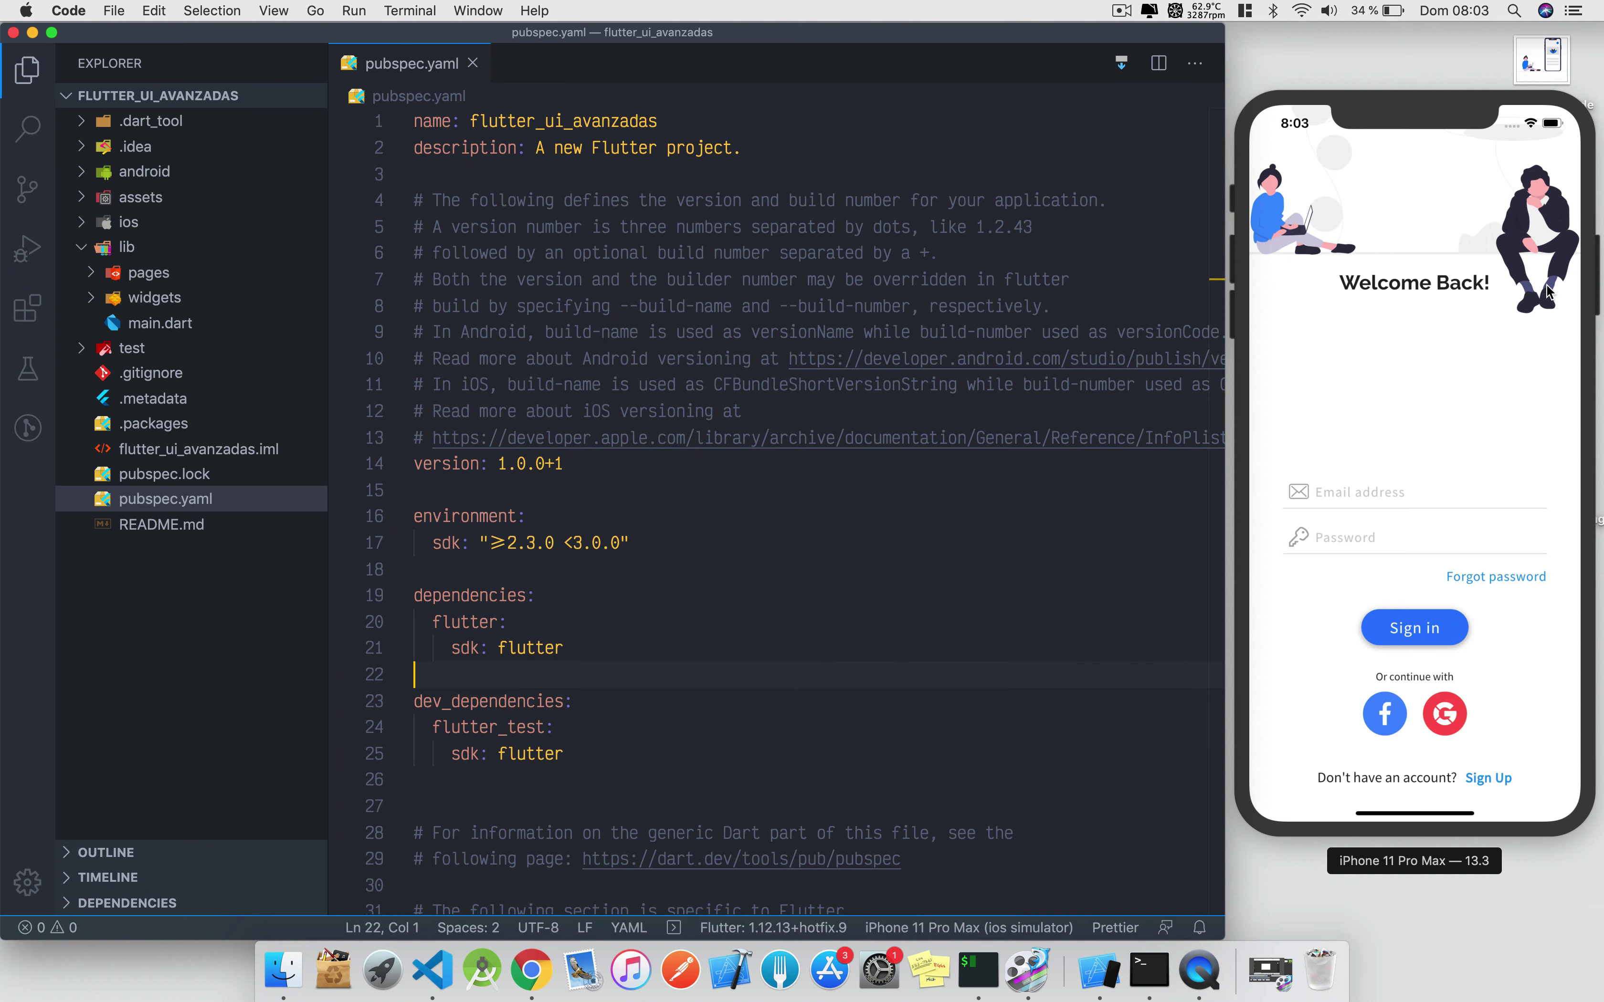
{"action": "key", "text": "super+Tab"}
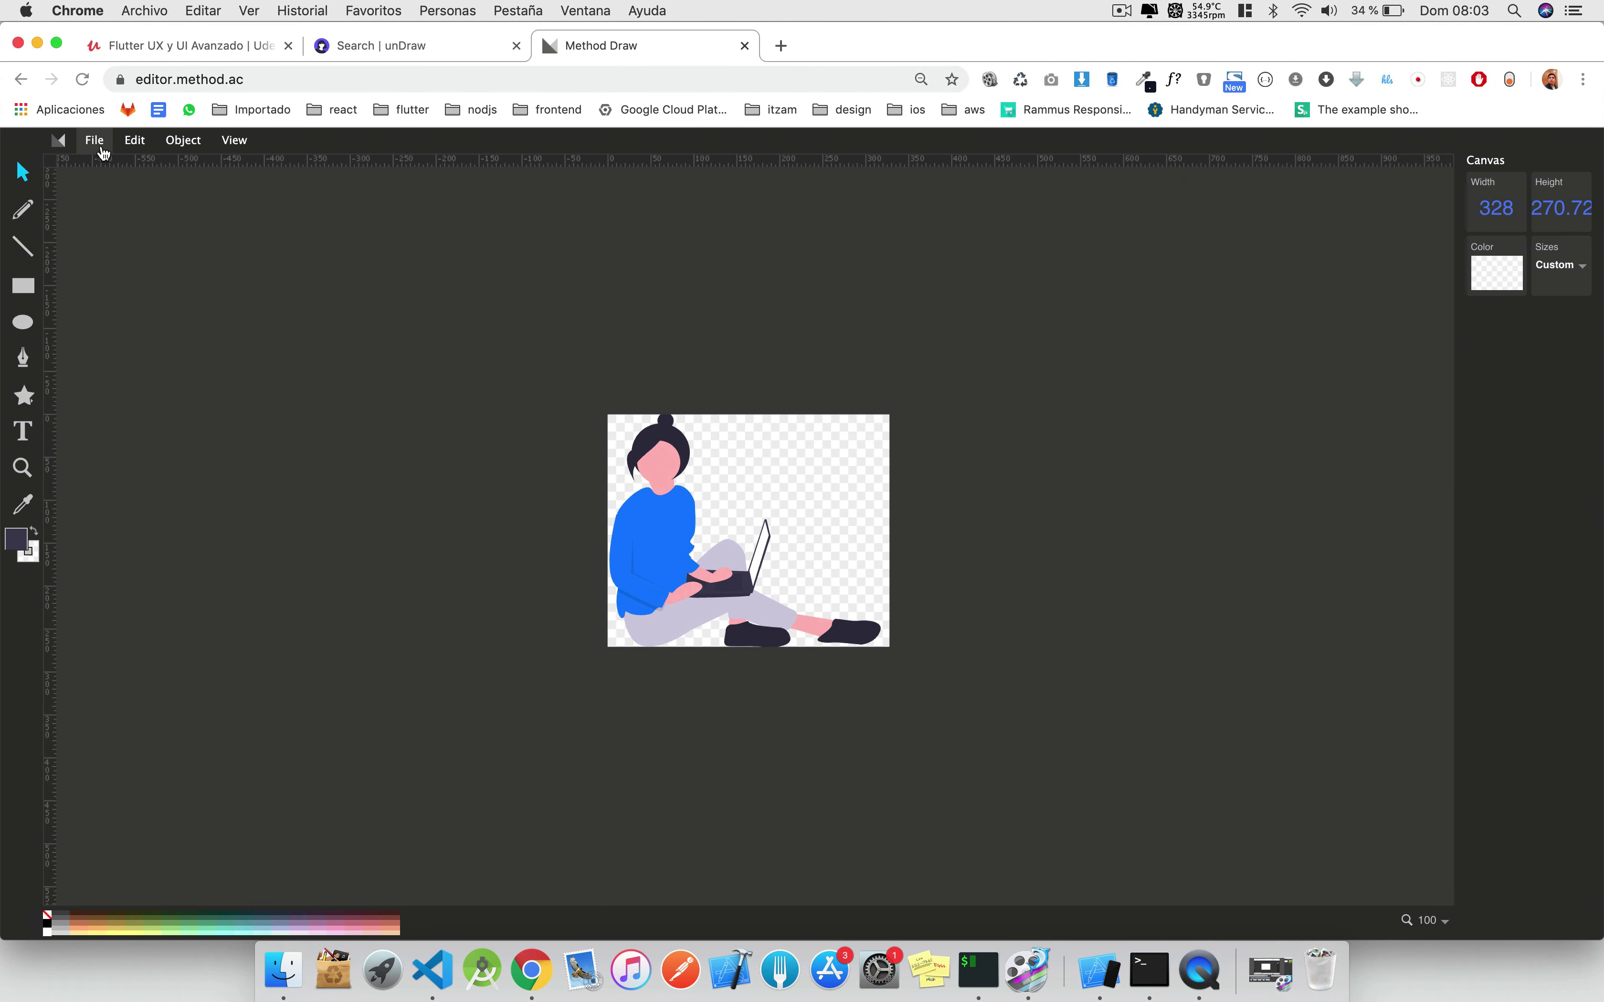
{"action": "left_click", "coordinate": [102, 153]}
{"action": "left_click", "coordinate": [151, 204]}
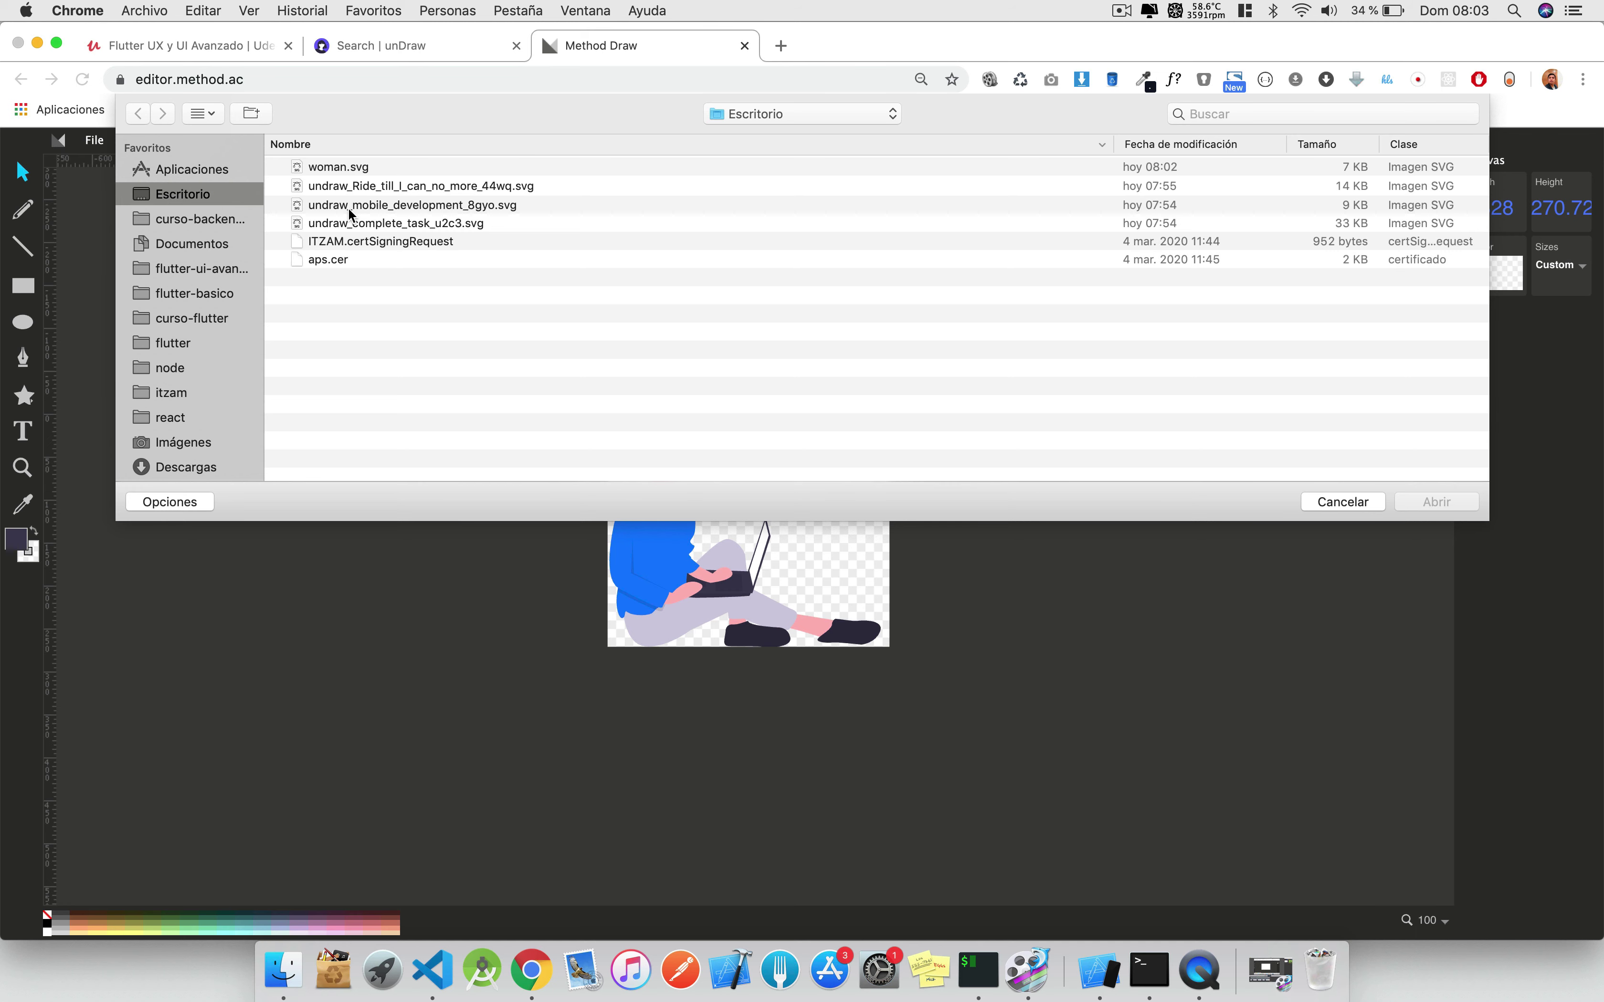
{"action": "left_click", "coordinate": [365, 224]}
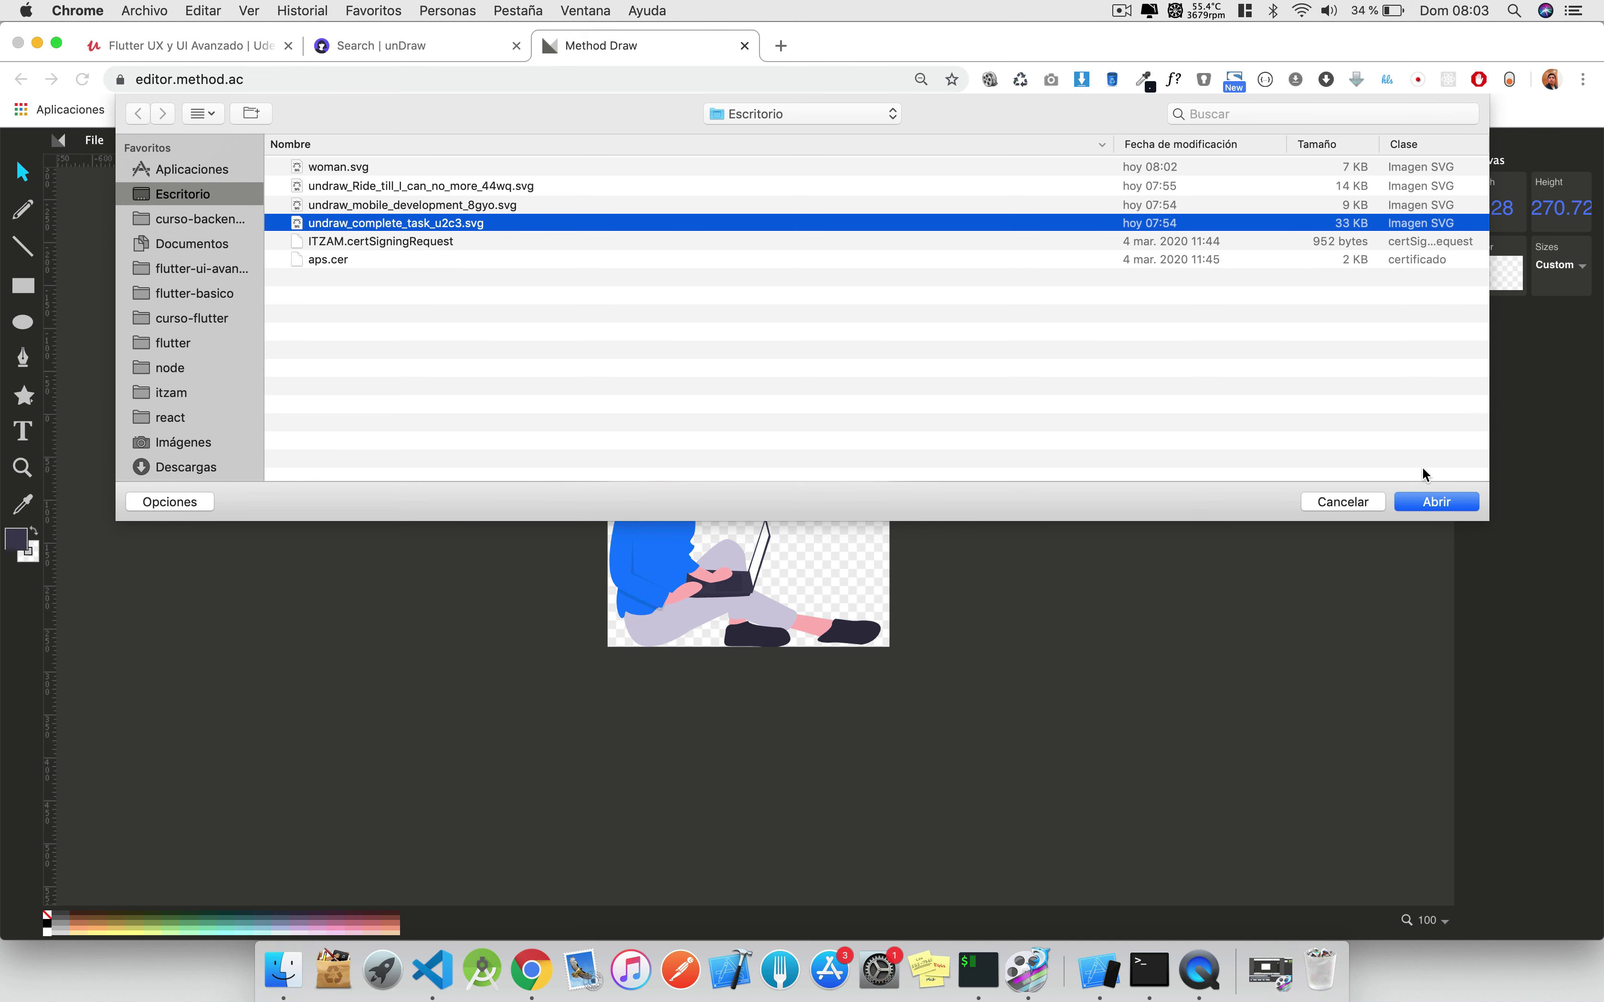
{"action": "left_click", "coordinate": [1433, 503]}
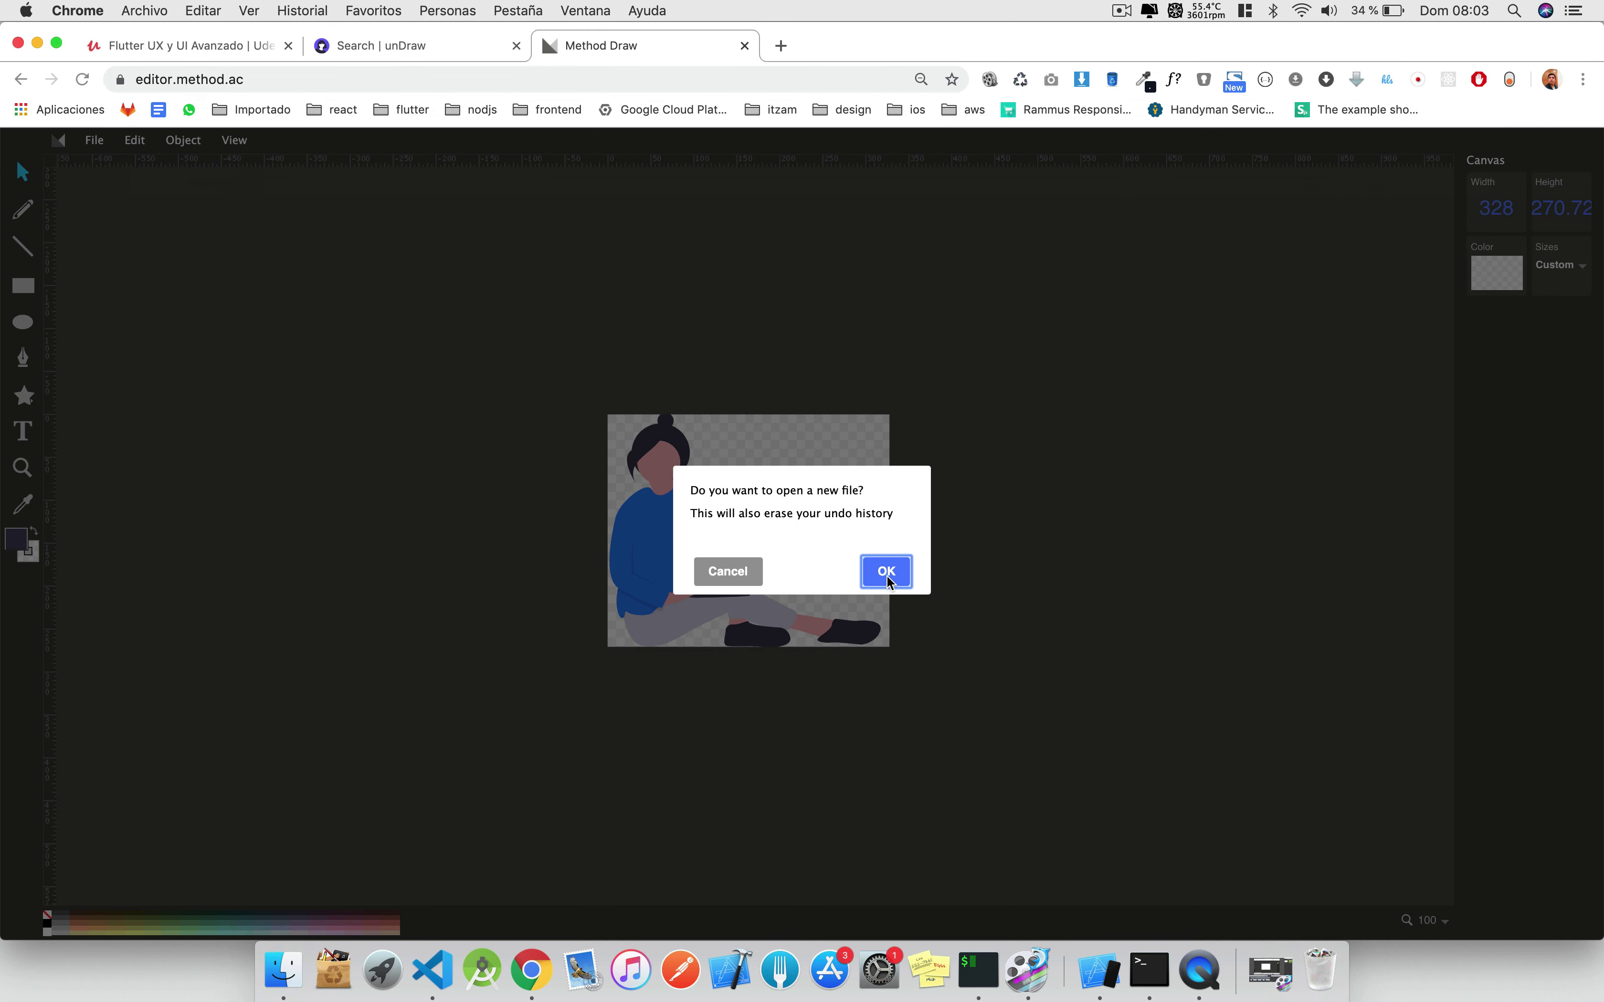
{"action": "left_click", "coordinate": [887, 574]}
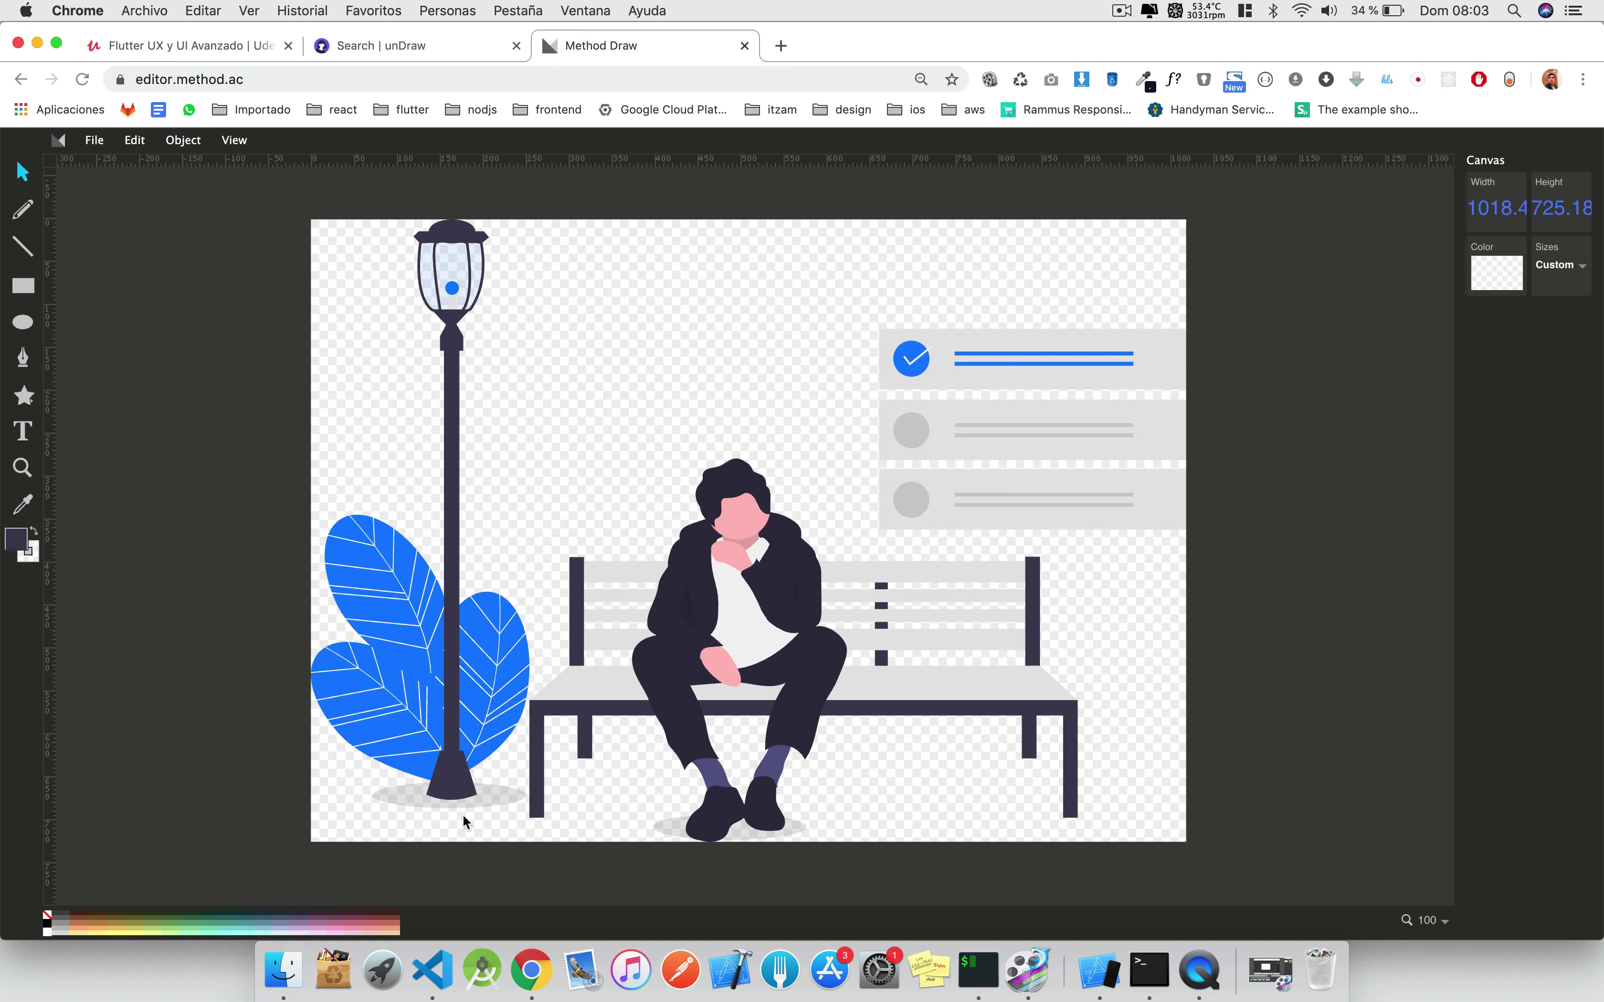
Delete the street lamp, plant, task cards, all bench parts and the ground shadow, keeping only the seated man.
{"action": "left_click_drag", "start_coordinate": [381, 256], "coordinate": [501, 816]}
{"action": "key", "text": "Delete"}
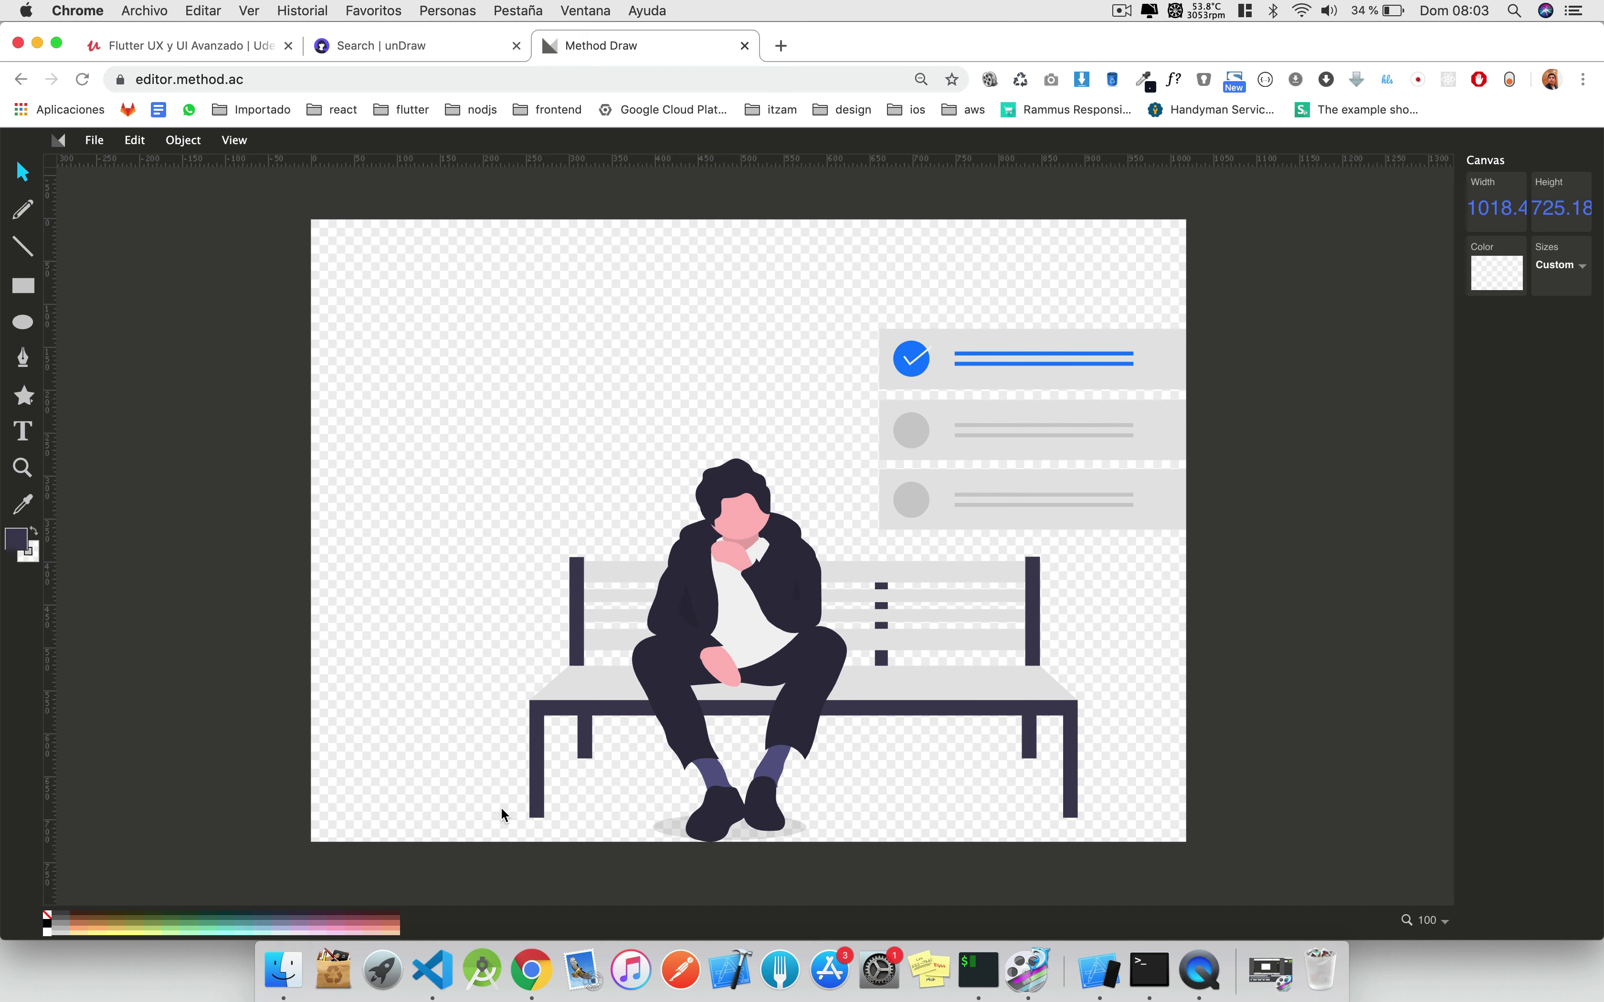
{"action": "left_click_drag", "start_coordinate": [893, 267], "coordinate": [1103, 850]}
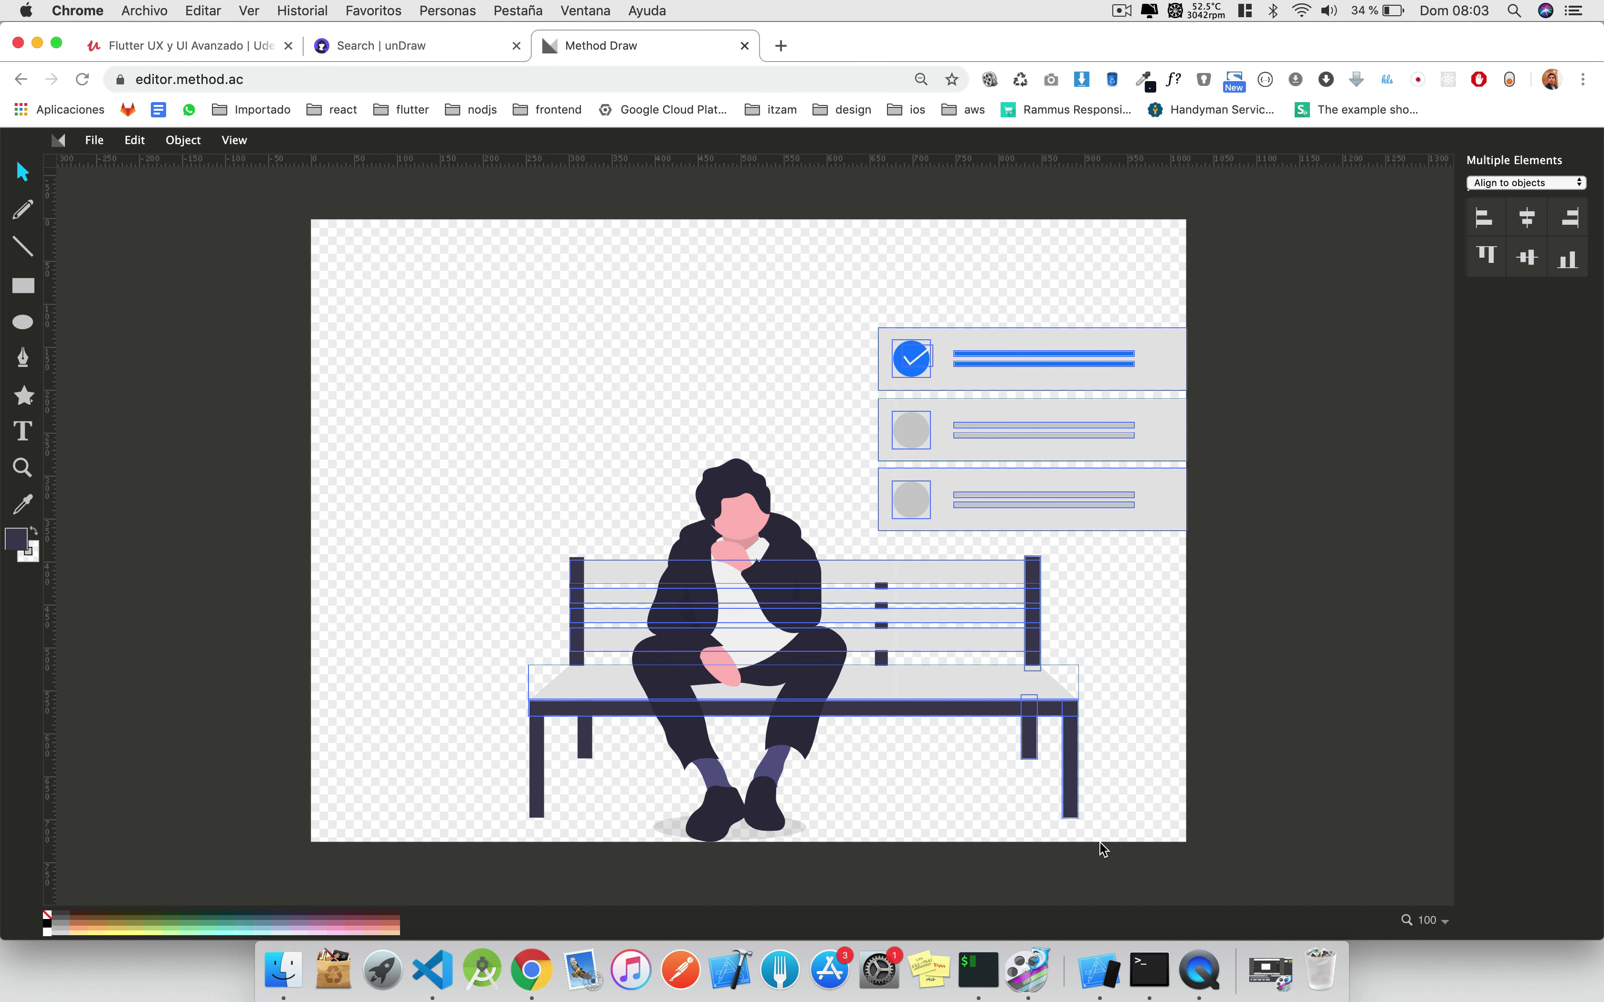
{"action": "key", "text": "Delete"}
{"action": "left_click_drag", "start_coordinate": [1023, 808], "coordinate": [872, 534]}
{"action": "key", "text": "Delete"}
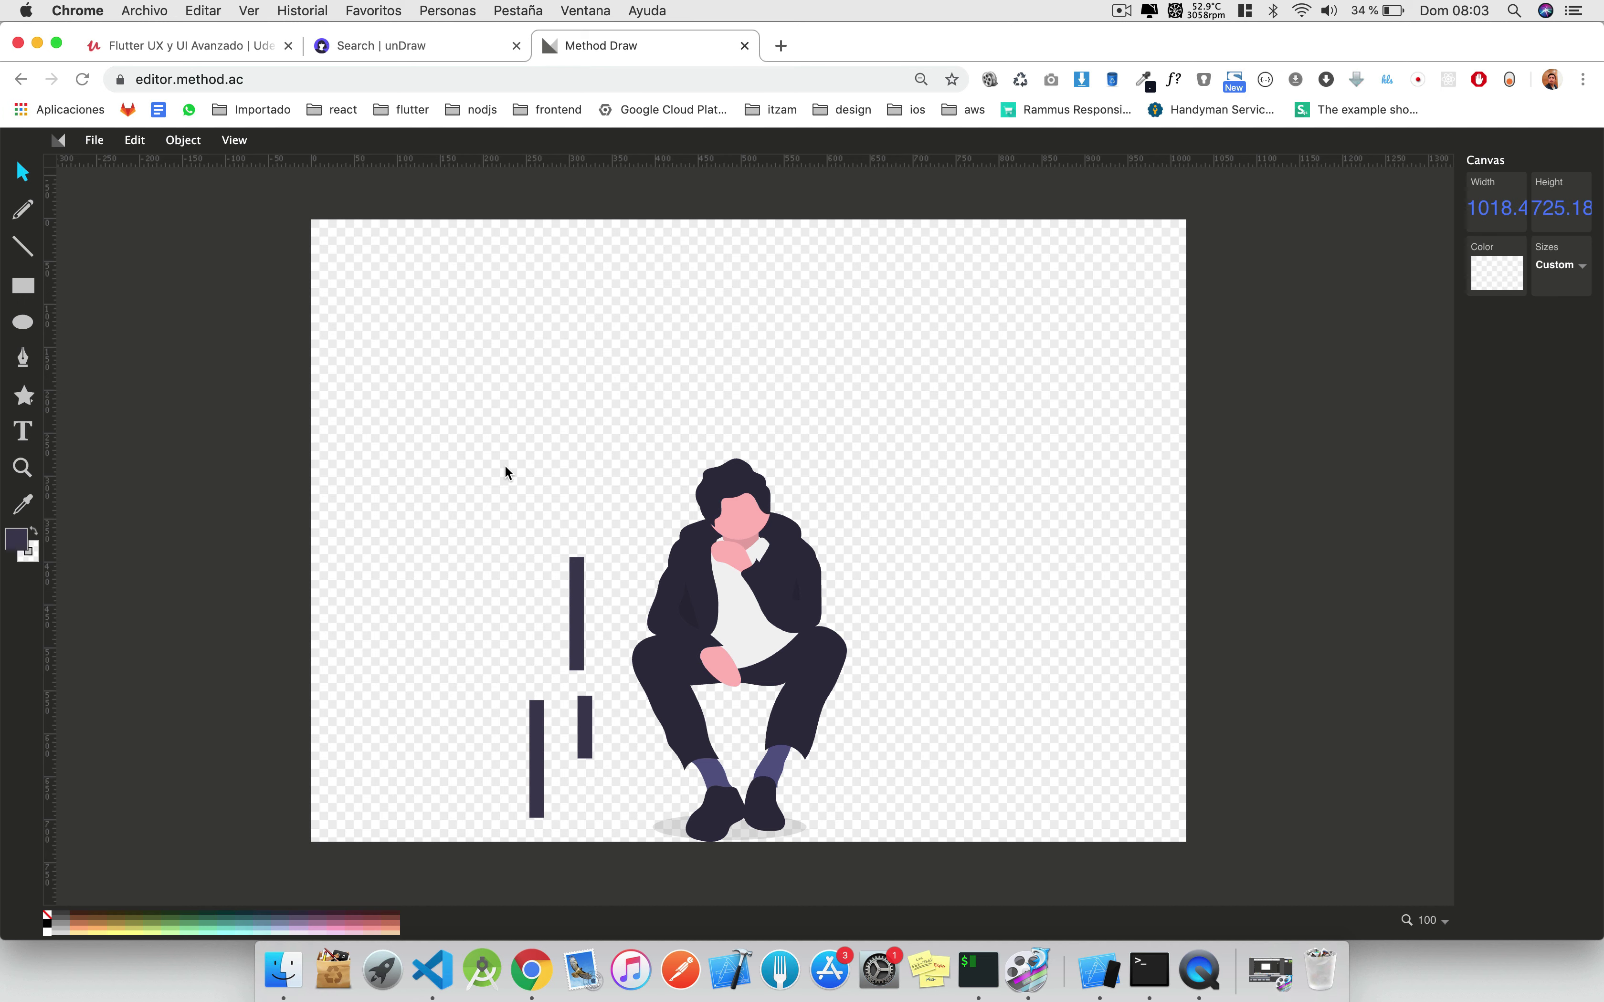
{"action": "left_click_drag", "start_coordinate": [464, 440], "coordinate": [617, 840]}
{"action": "key", "text": "Delete"}
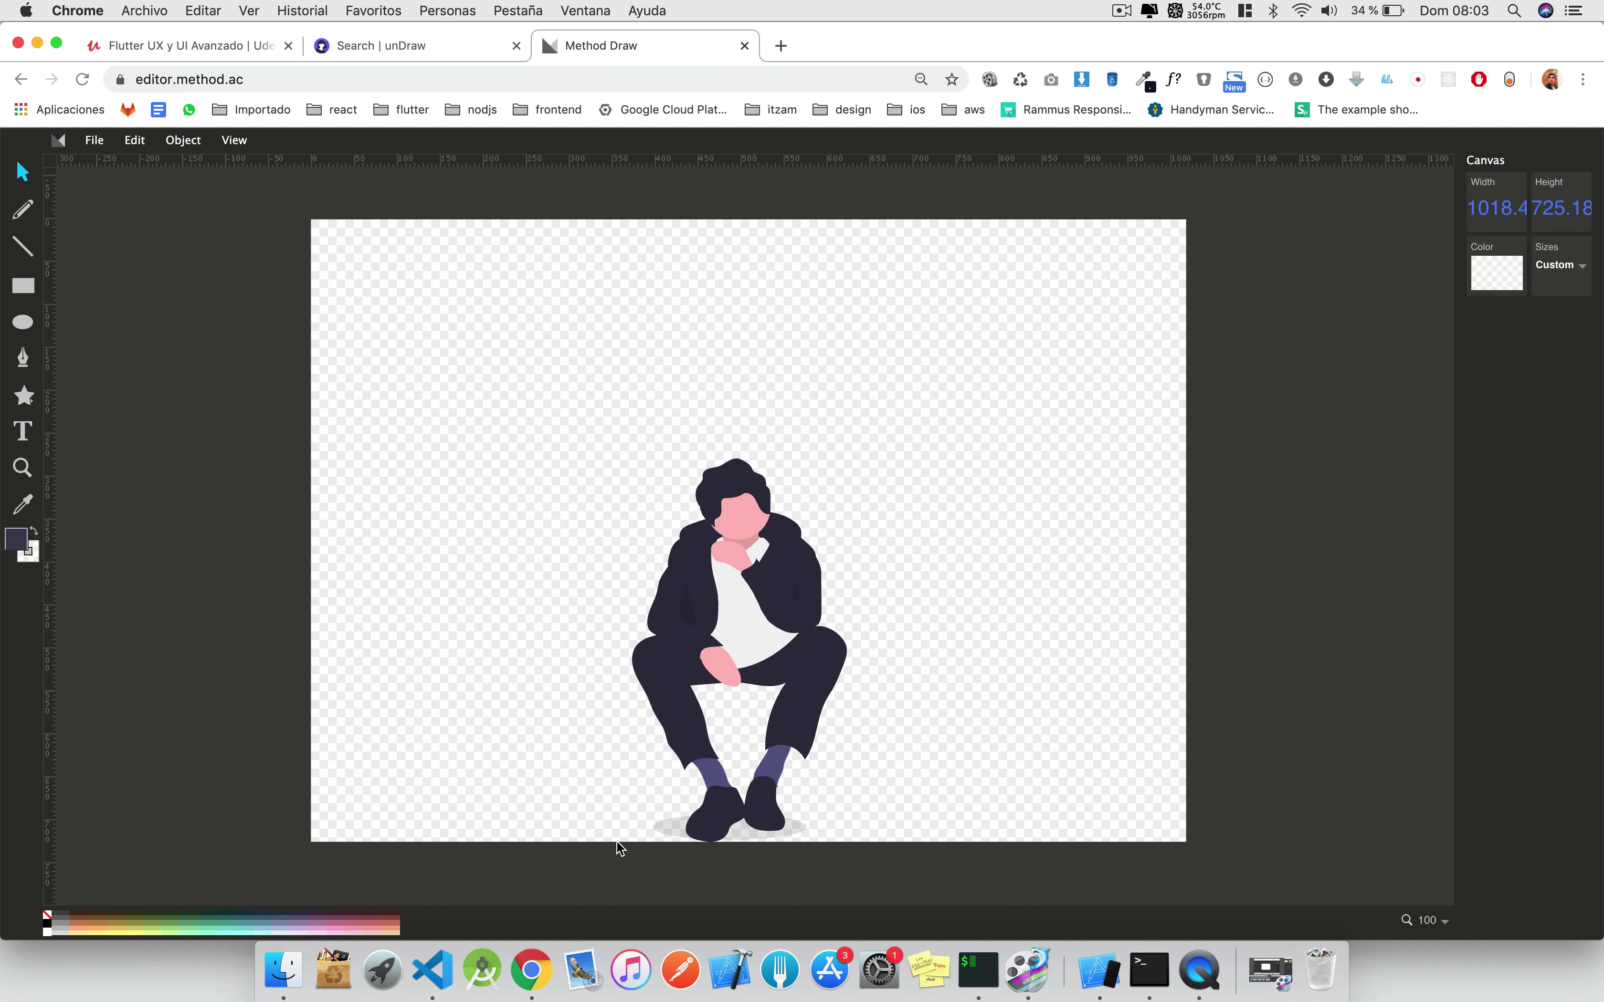
{"action": "left_click", "coordinate": [665, 829]}
{"action": "key", "text": "Delete"}
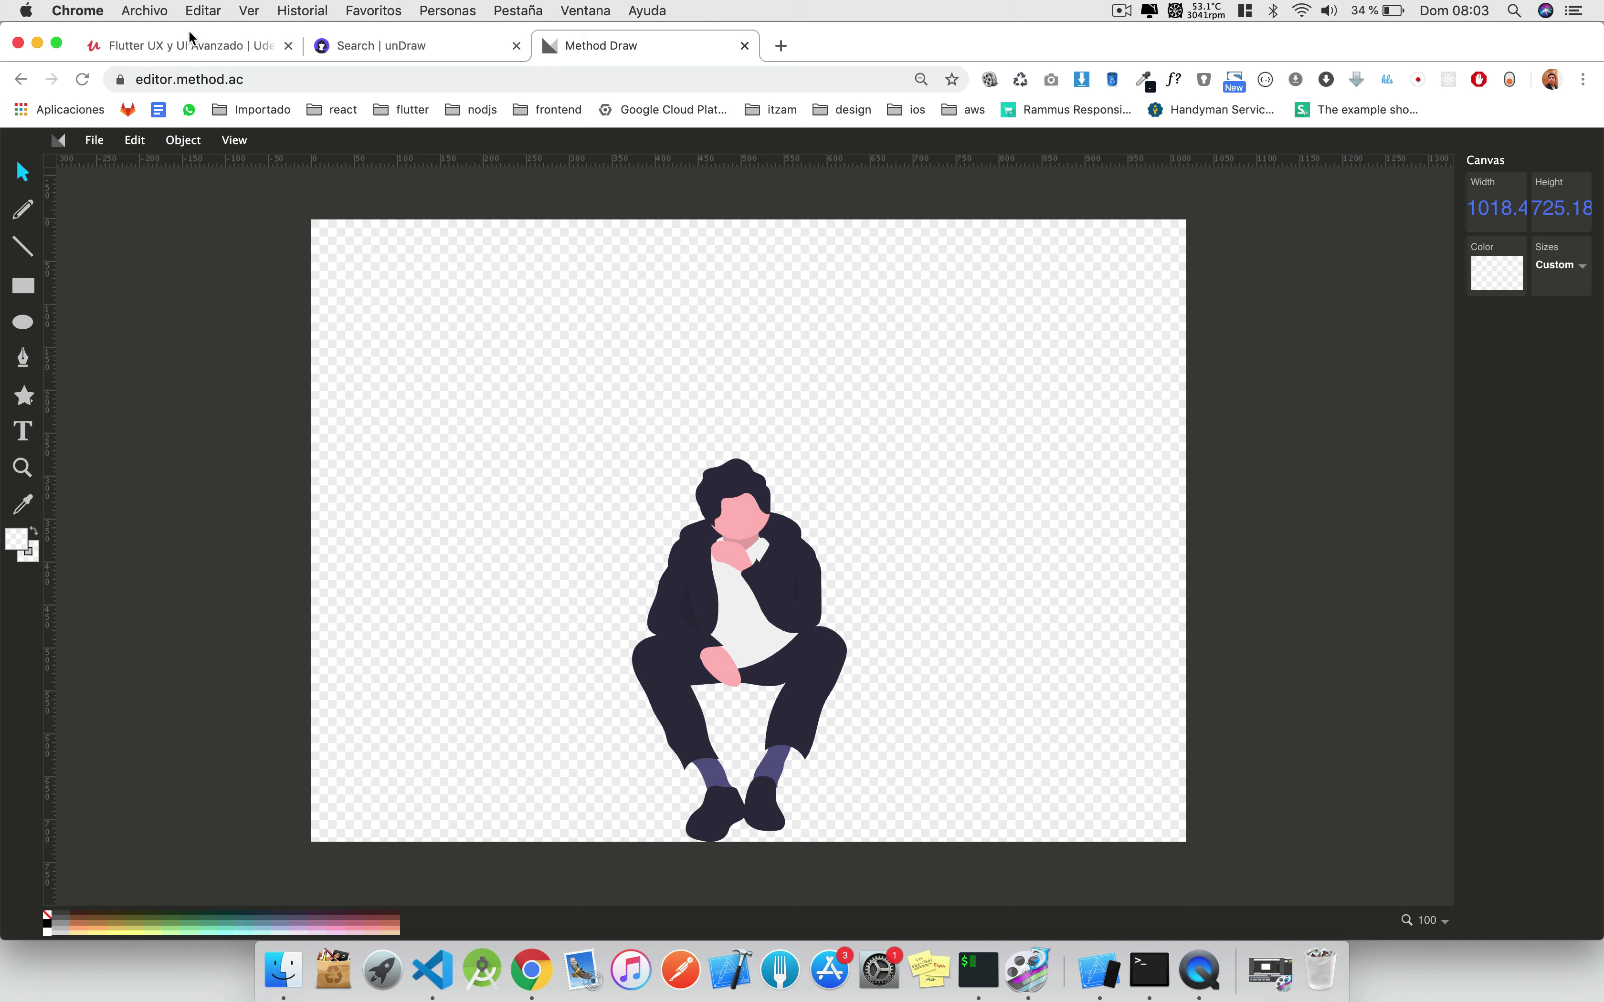
Move all parts of the seated man together to the canvas's upper-left corner.
{"action": "left_click_drag", "start_coordinate": [430, 303], "coordinate": [859, 906]}
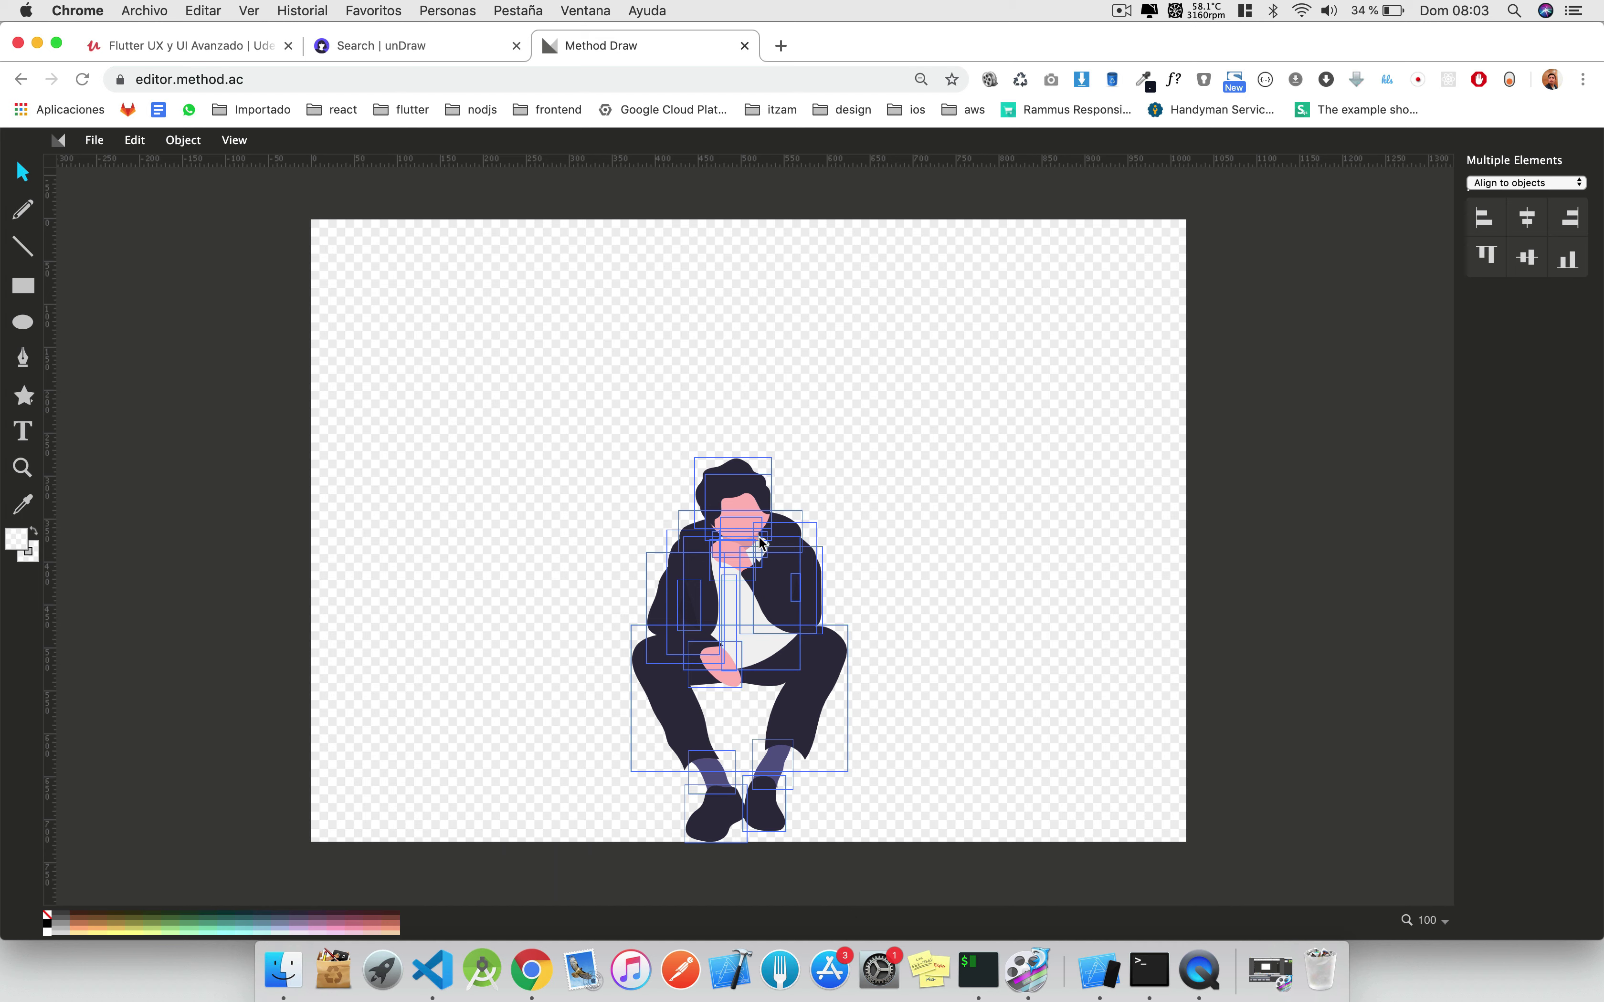
{"action": "left_click_drag", "start_coordinate": [762, 542], "coordinate": [444, 306]}
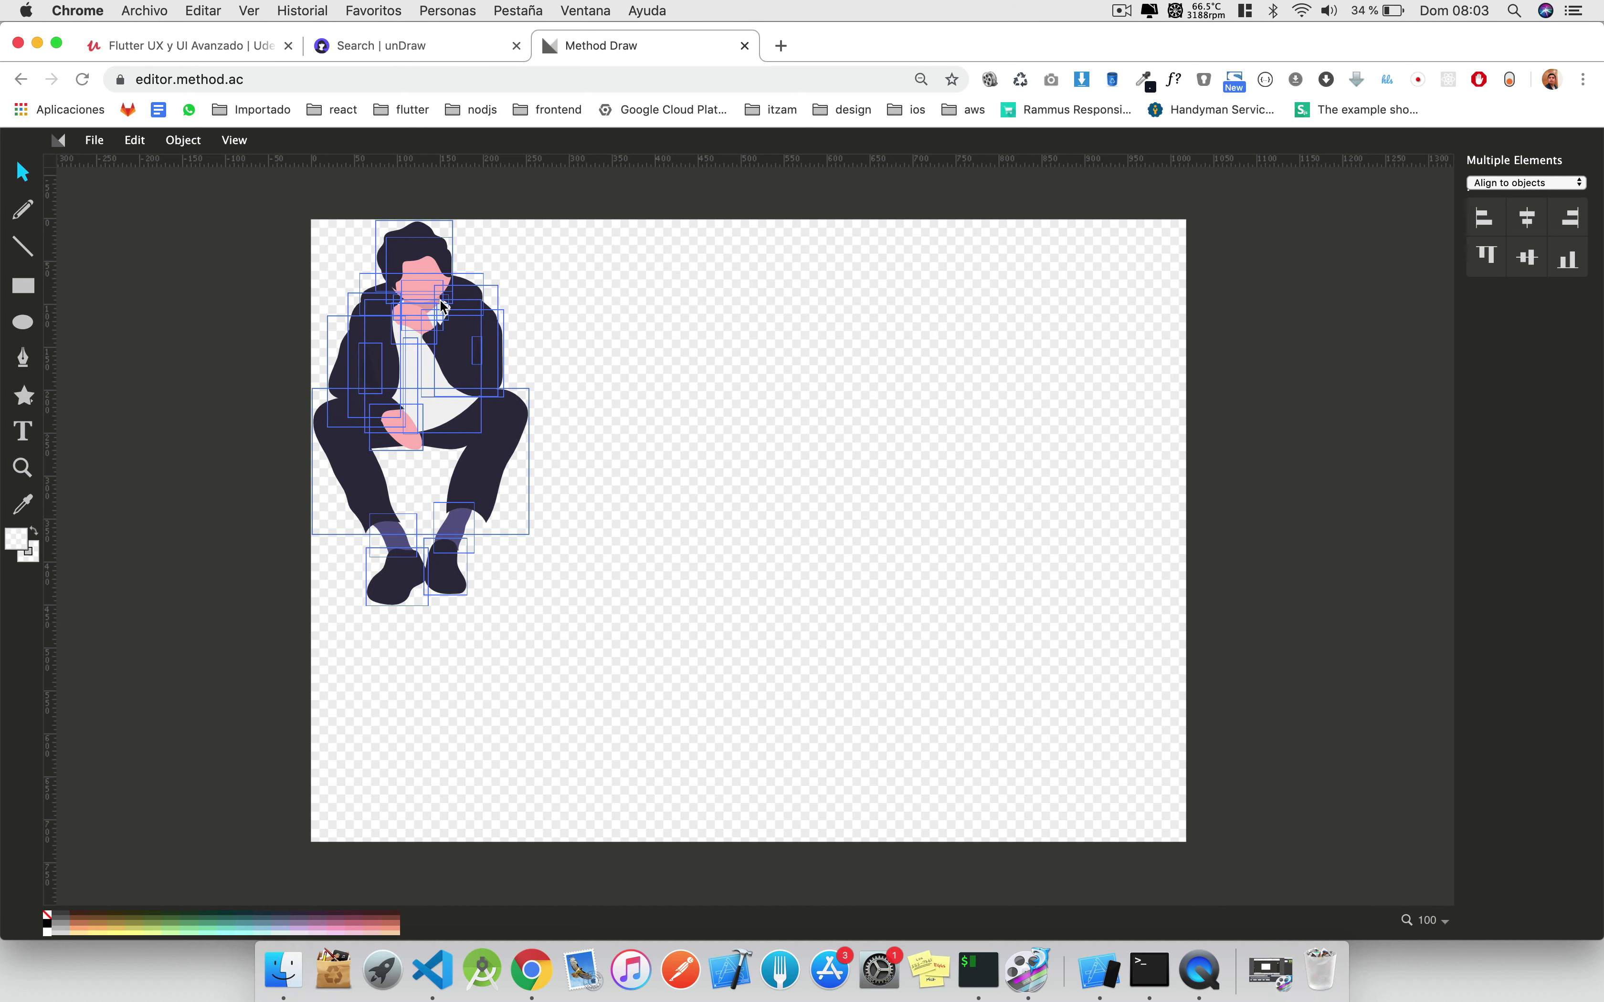
{"action": "left_click", "coordinate": [662, 437]}
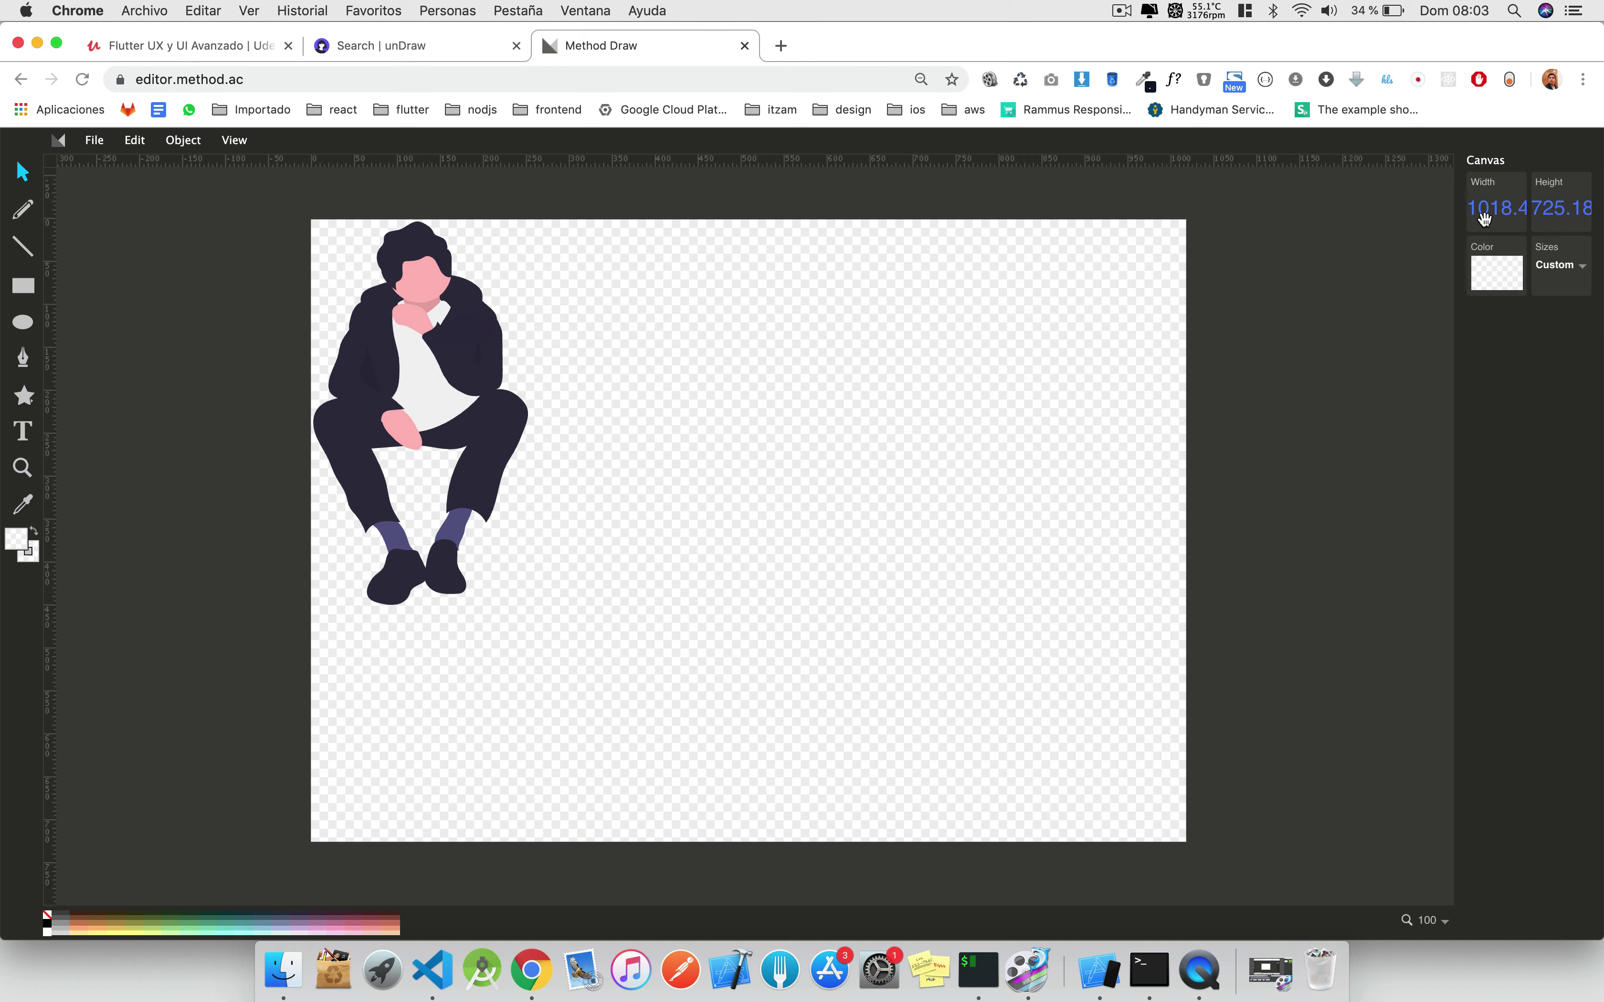
Shrink the canvas to a width of about 258 and a height of 452 so it fits the man.
{"action": "left_click_drag", "start_coordinate": [1491, 215], "coordinate": [1561, 209]}
{"action": "scroll", "coordinate": [1562, 209], "scroll_direction": "down", "scroll_amount": 6}
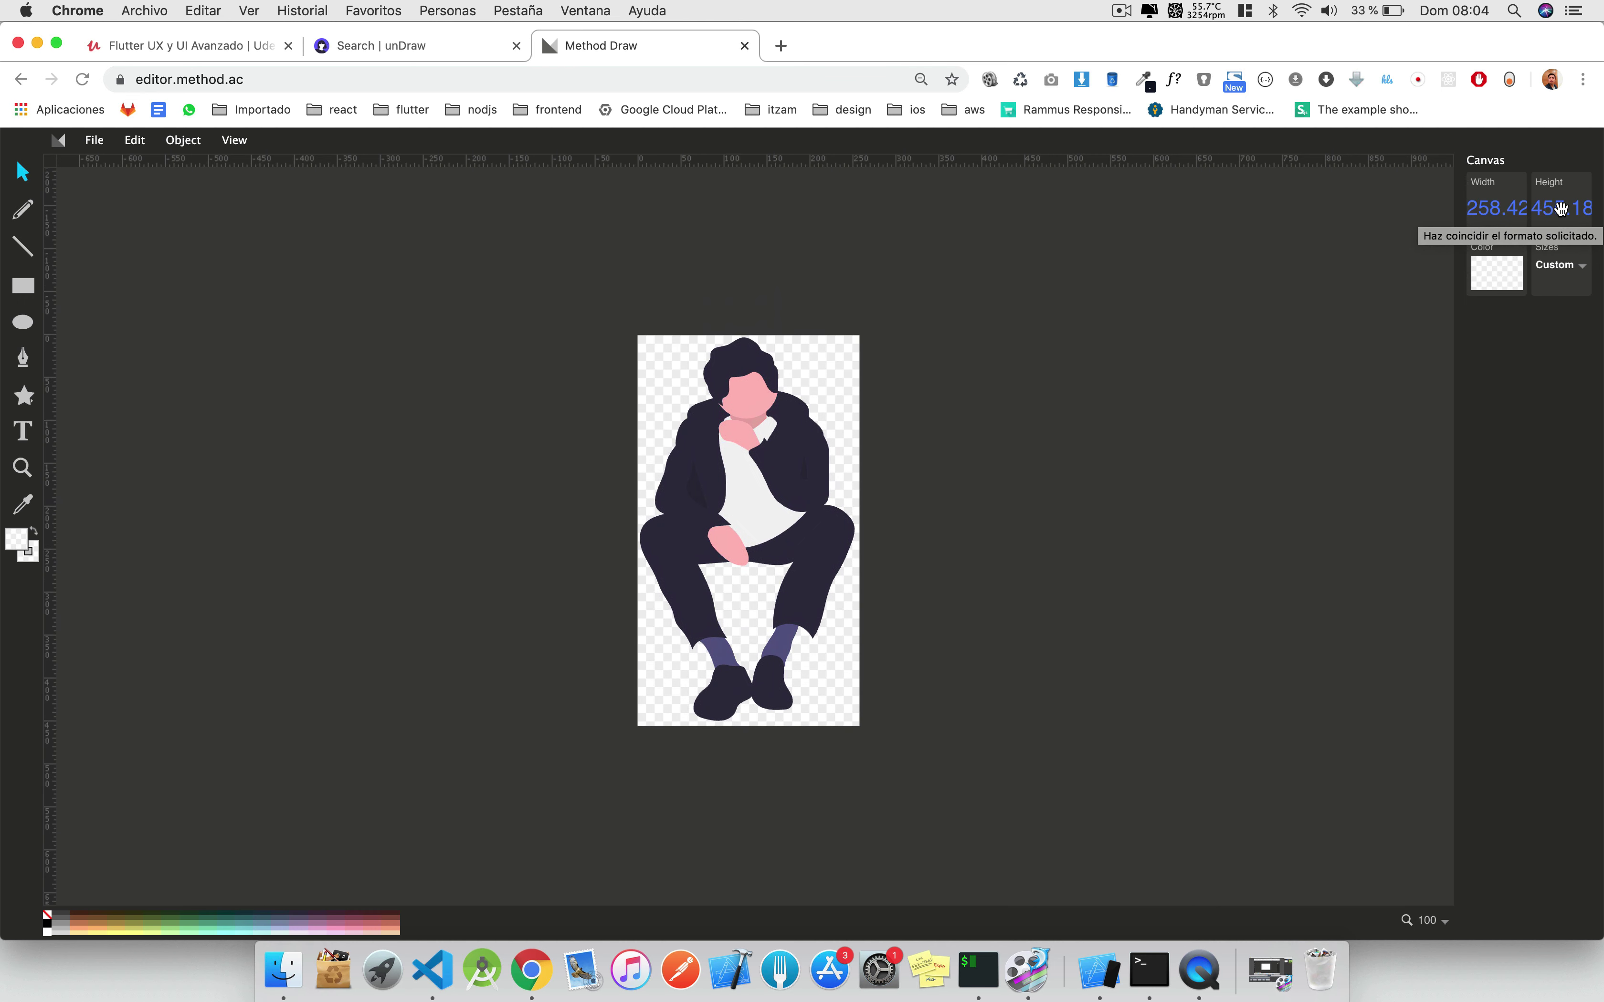
{"action": "right_click", "coordinate": [1561, 209]}
{"action": "left_click", "coordinate": [1048, 569]}
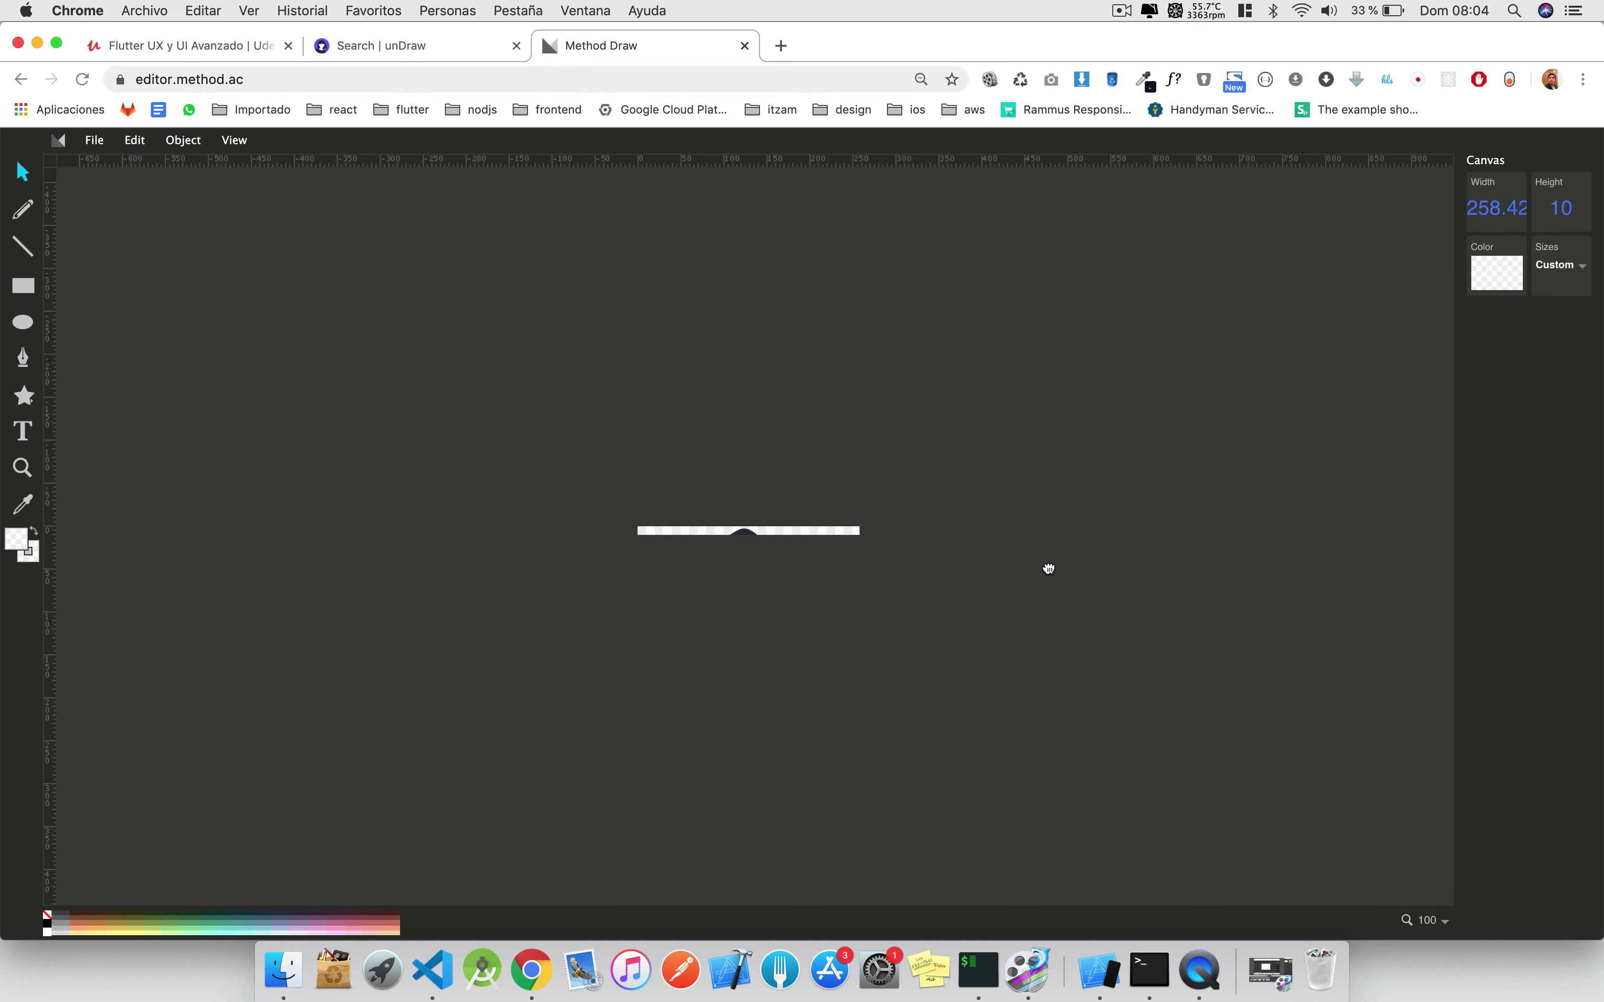
{"action": "left_click_drag", "start_coordinate": [1048, 569], "coordinate": [1381, 433]}
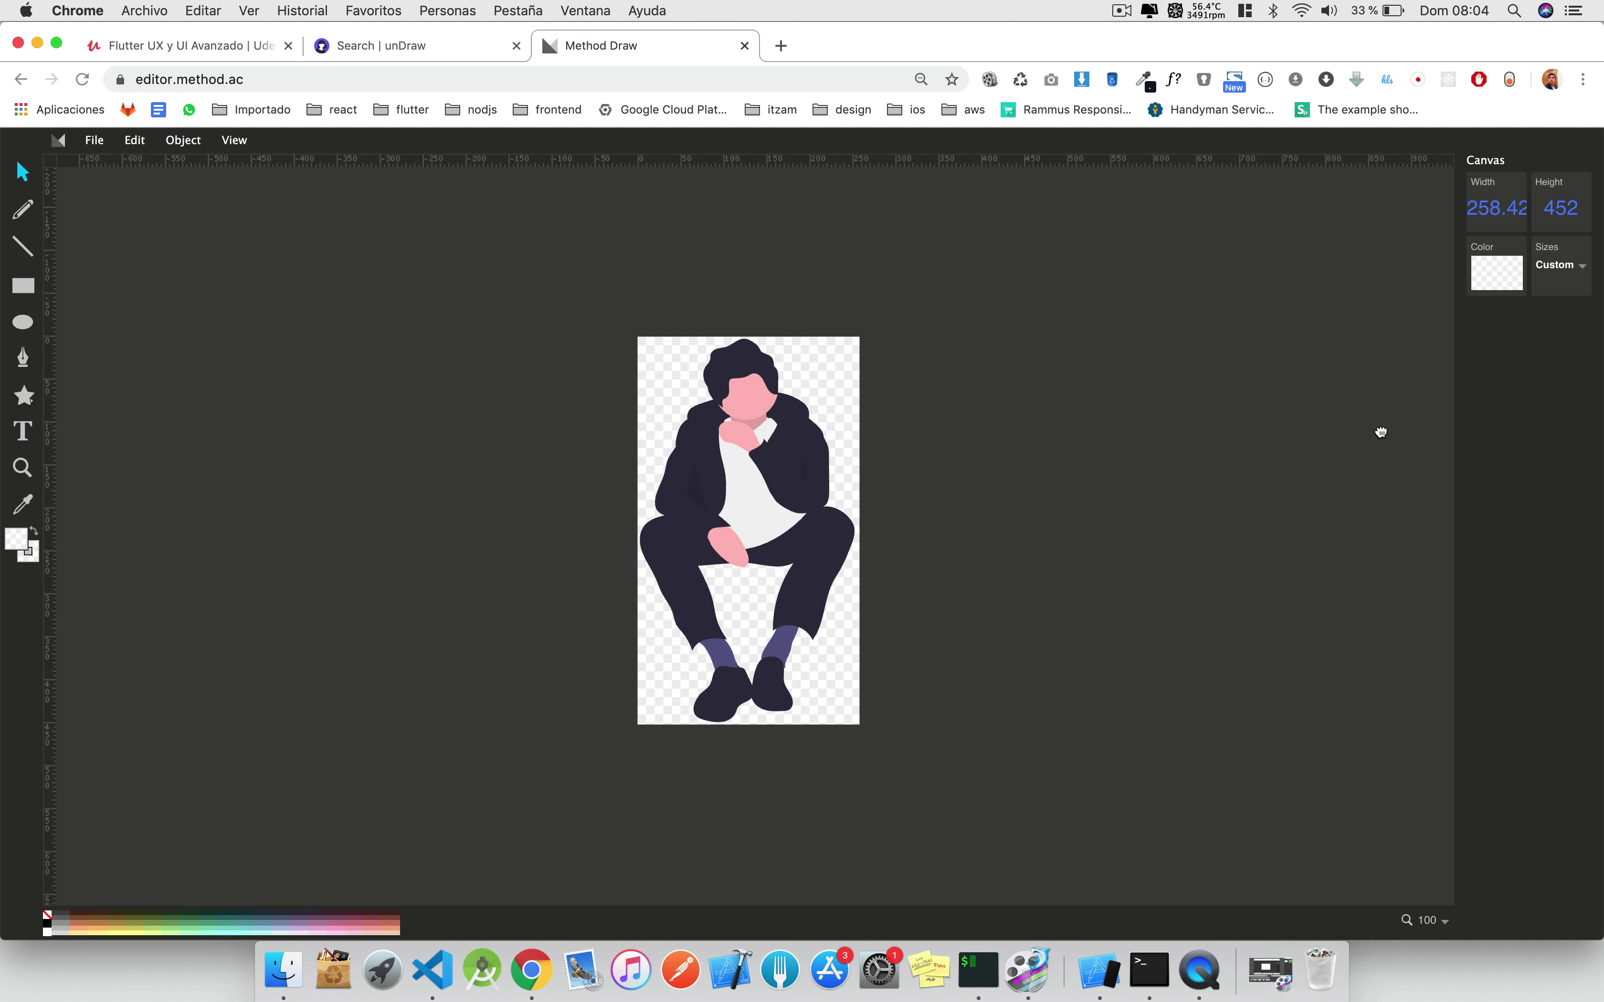
Save the cropped drawing of the man as man.svg in the Escritorio folder.
{"action": "left_click", "coordinate": [94, 144]}
{"action": "left_click", "coordinate": [140, 252]}
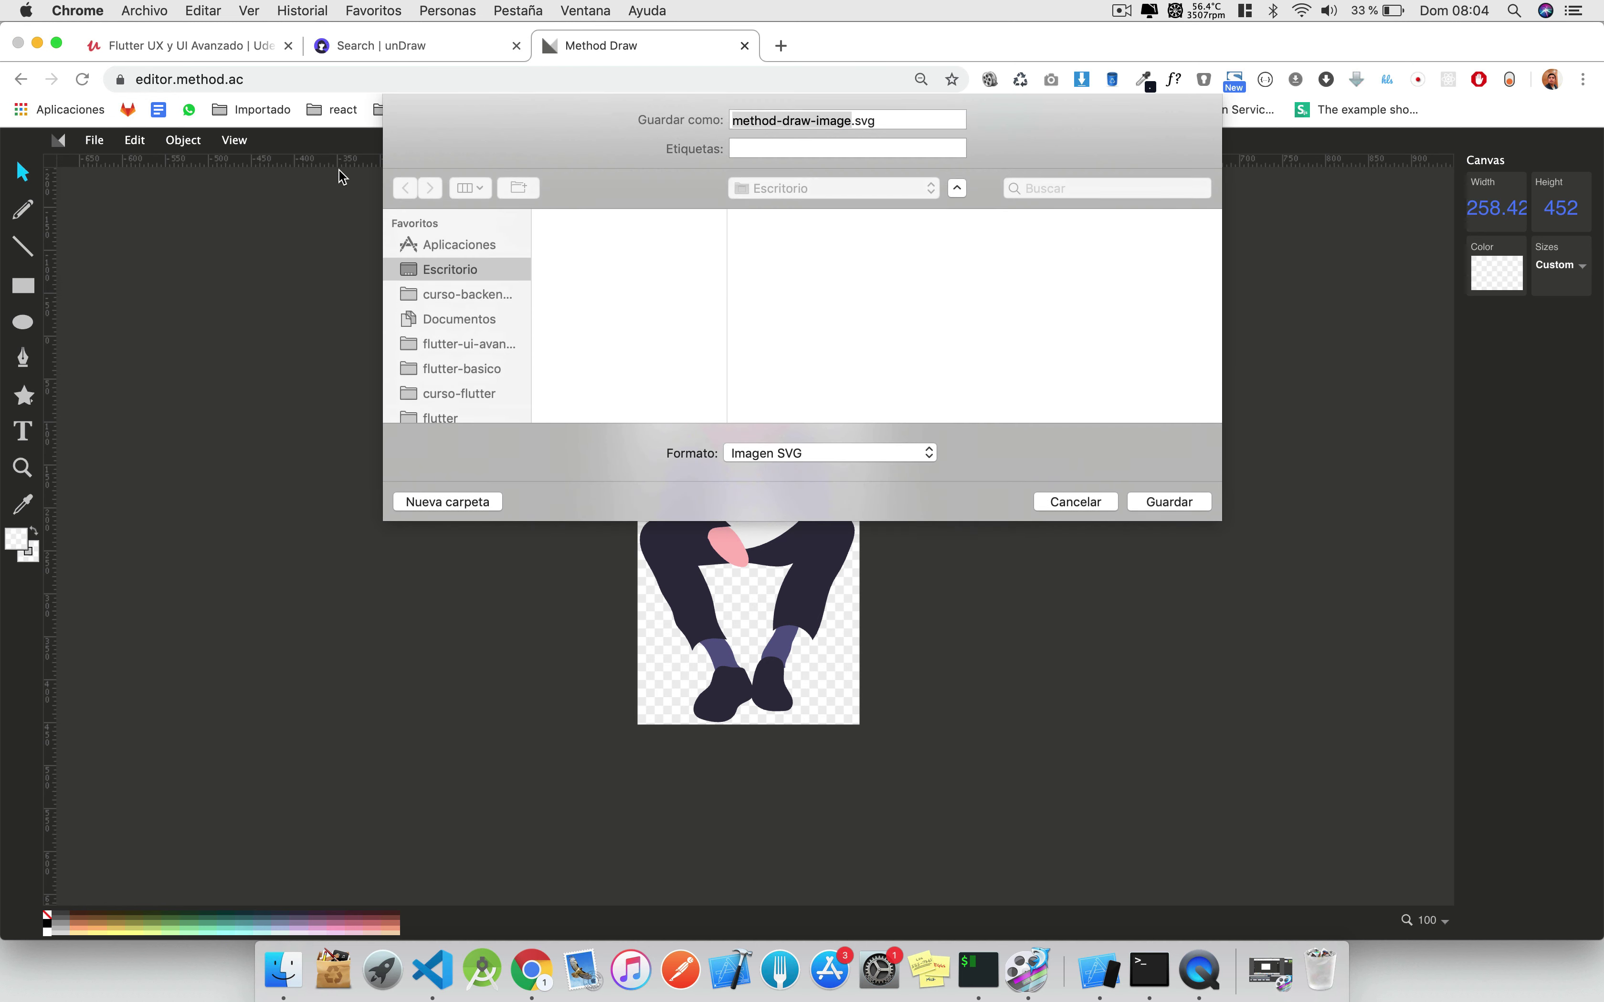
{"action": "type", "text": "man"}
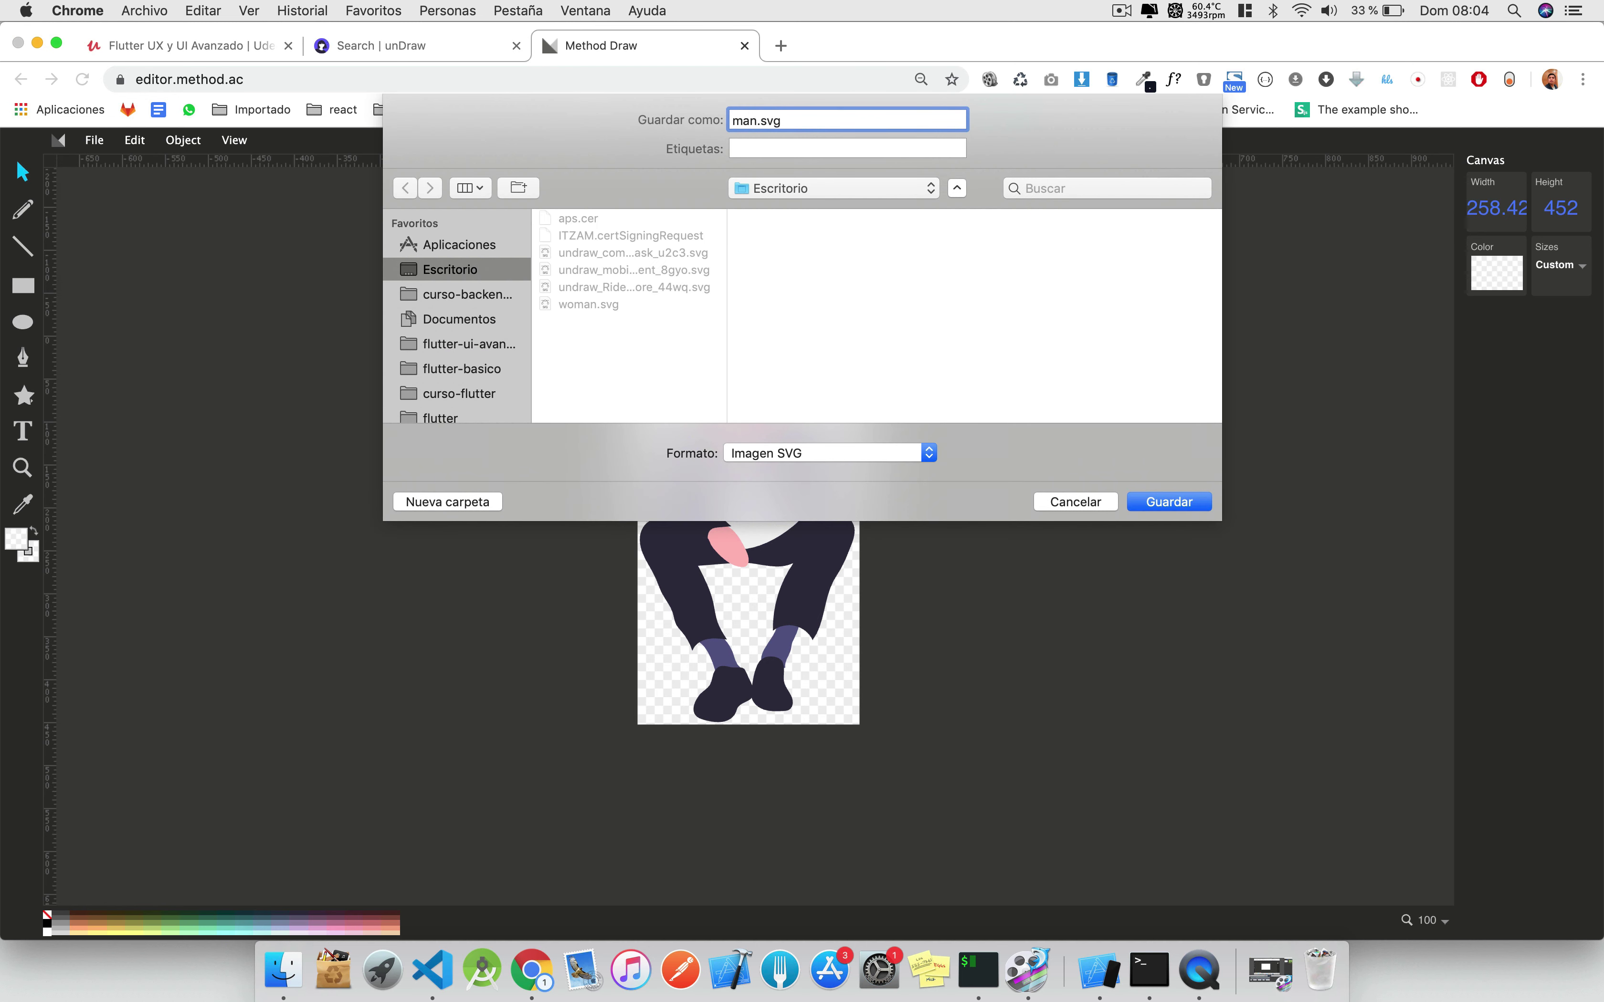
{"action": "left_click", "coordinate": [1168, 502]}
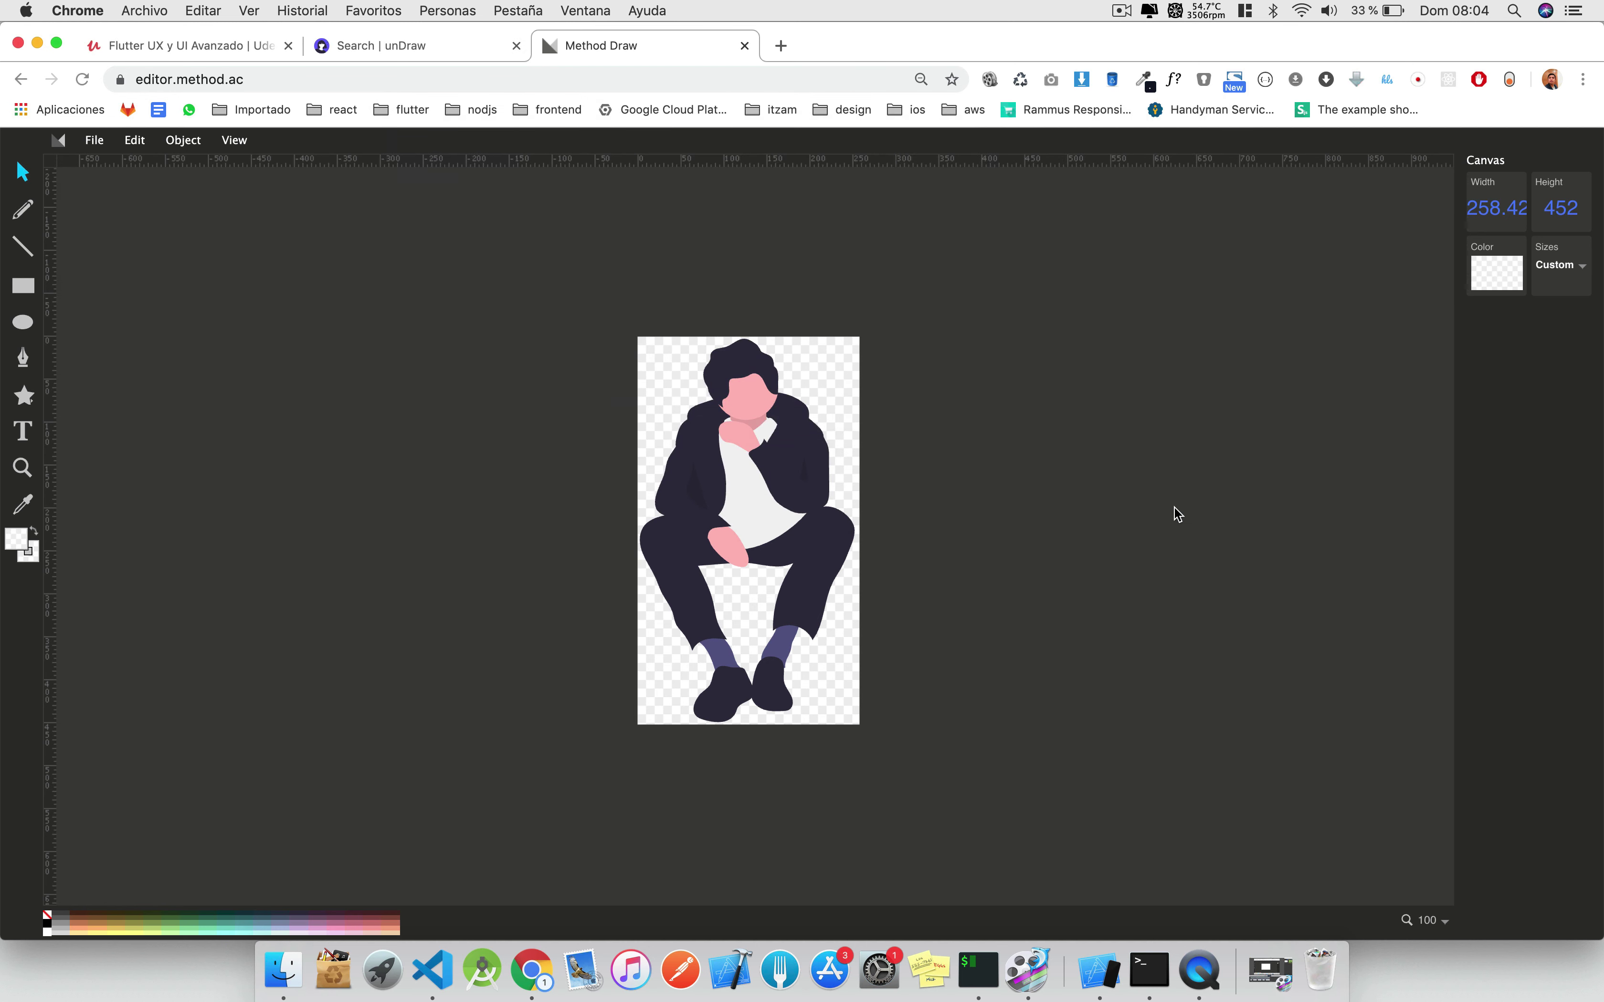
Open undraw_Ride_till_I_can_no_more_44wq.svg from the Escritorio folder in place of the current drawing and dismiss the downloads bar.
{"action": "key", "text": "ctrl+Right"}
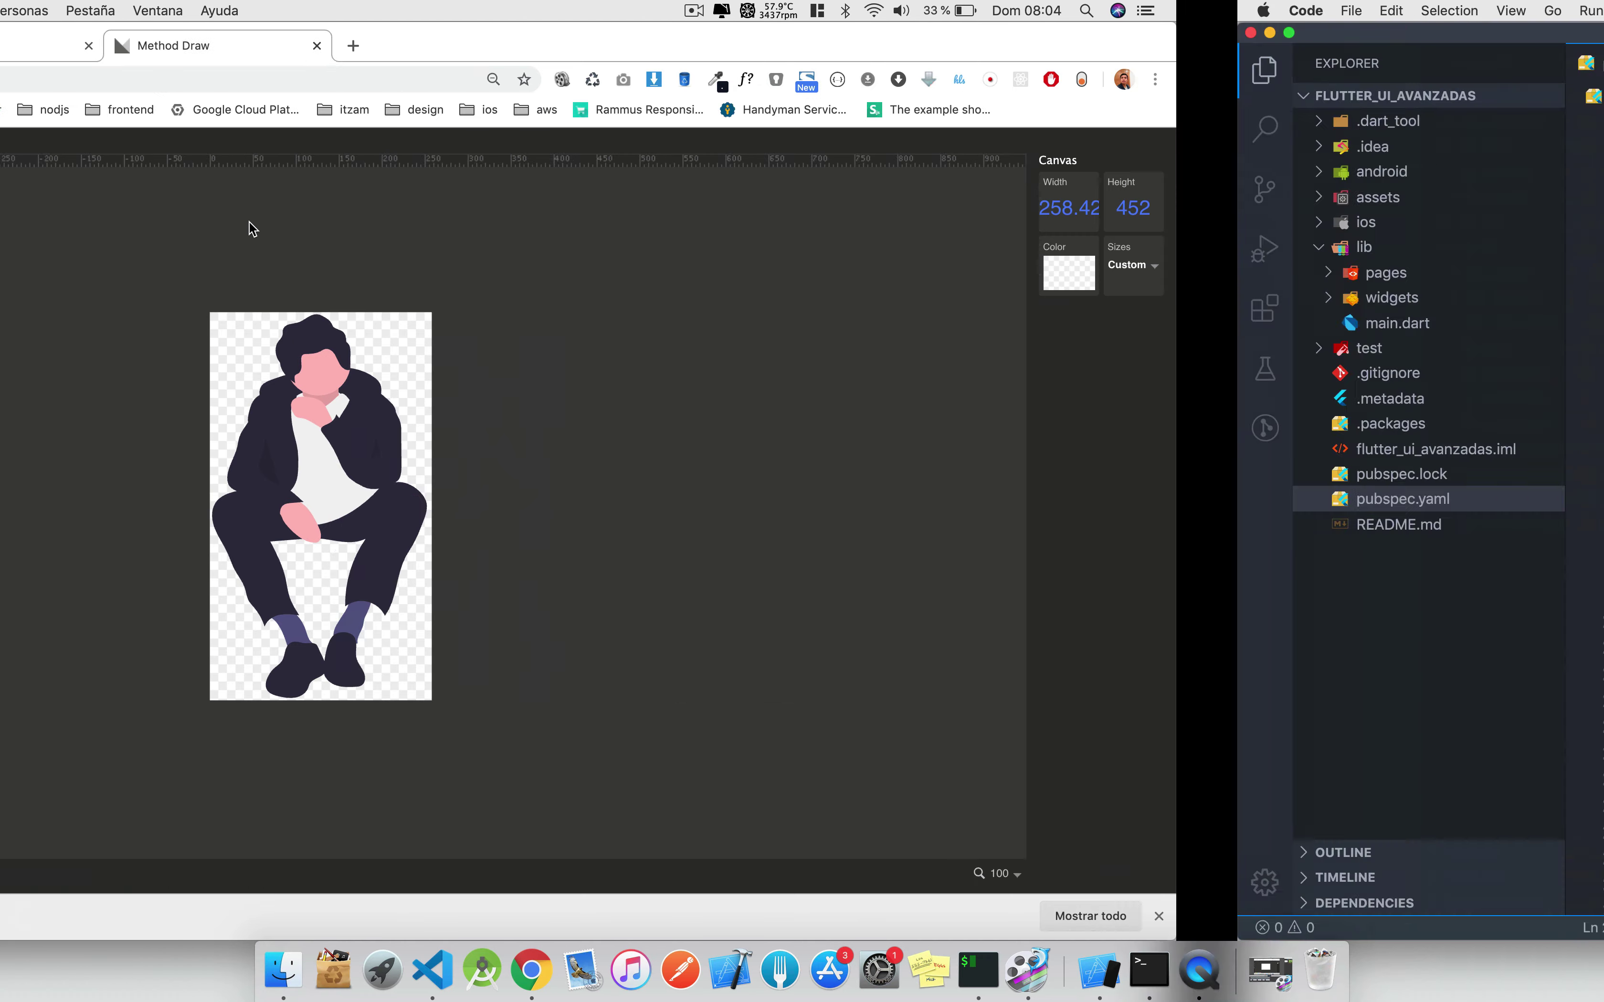
{"action": "key", "text": "ctrl+Left"}
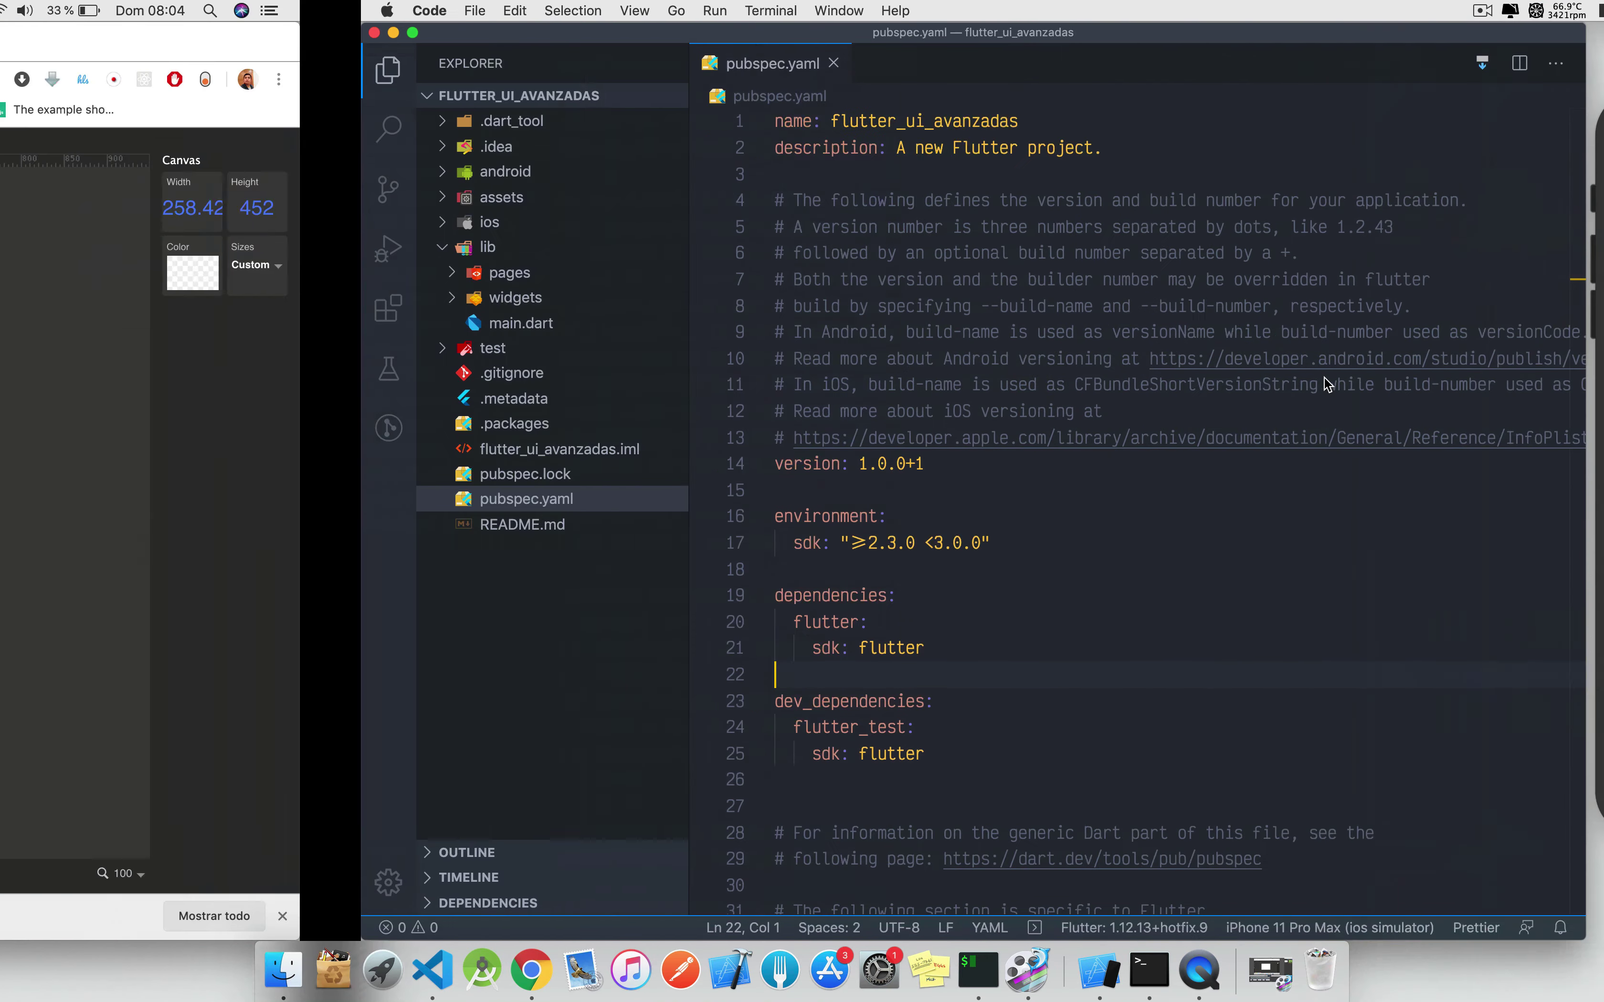
{"action": "left_click", "coordinate": [94, 140]}
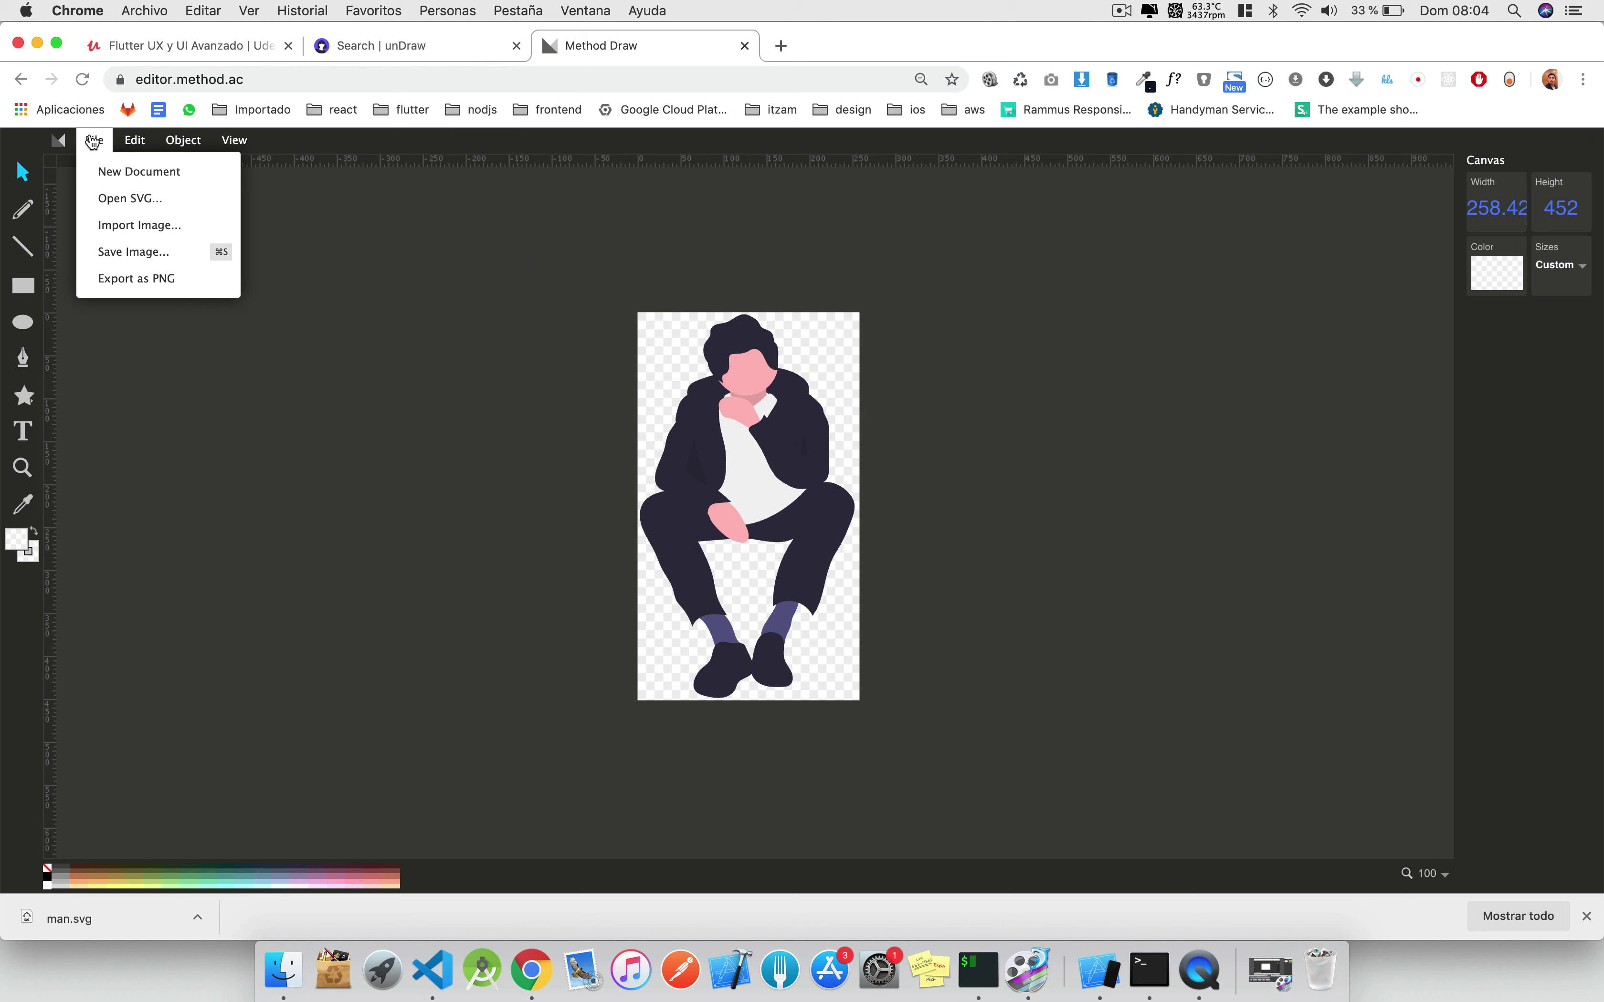
{"action": "left_click", "coordinate": [130, 198]}
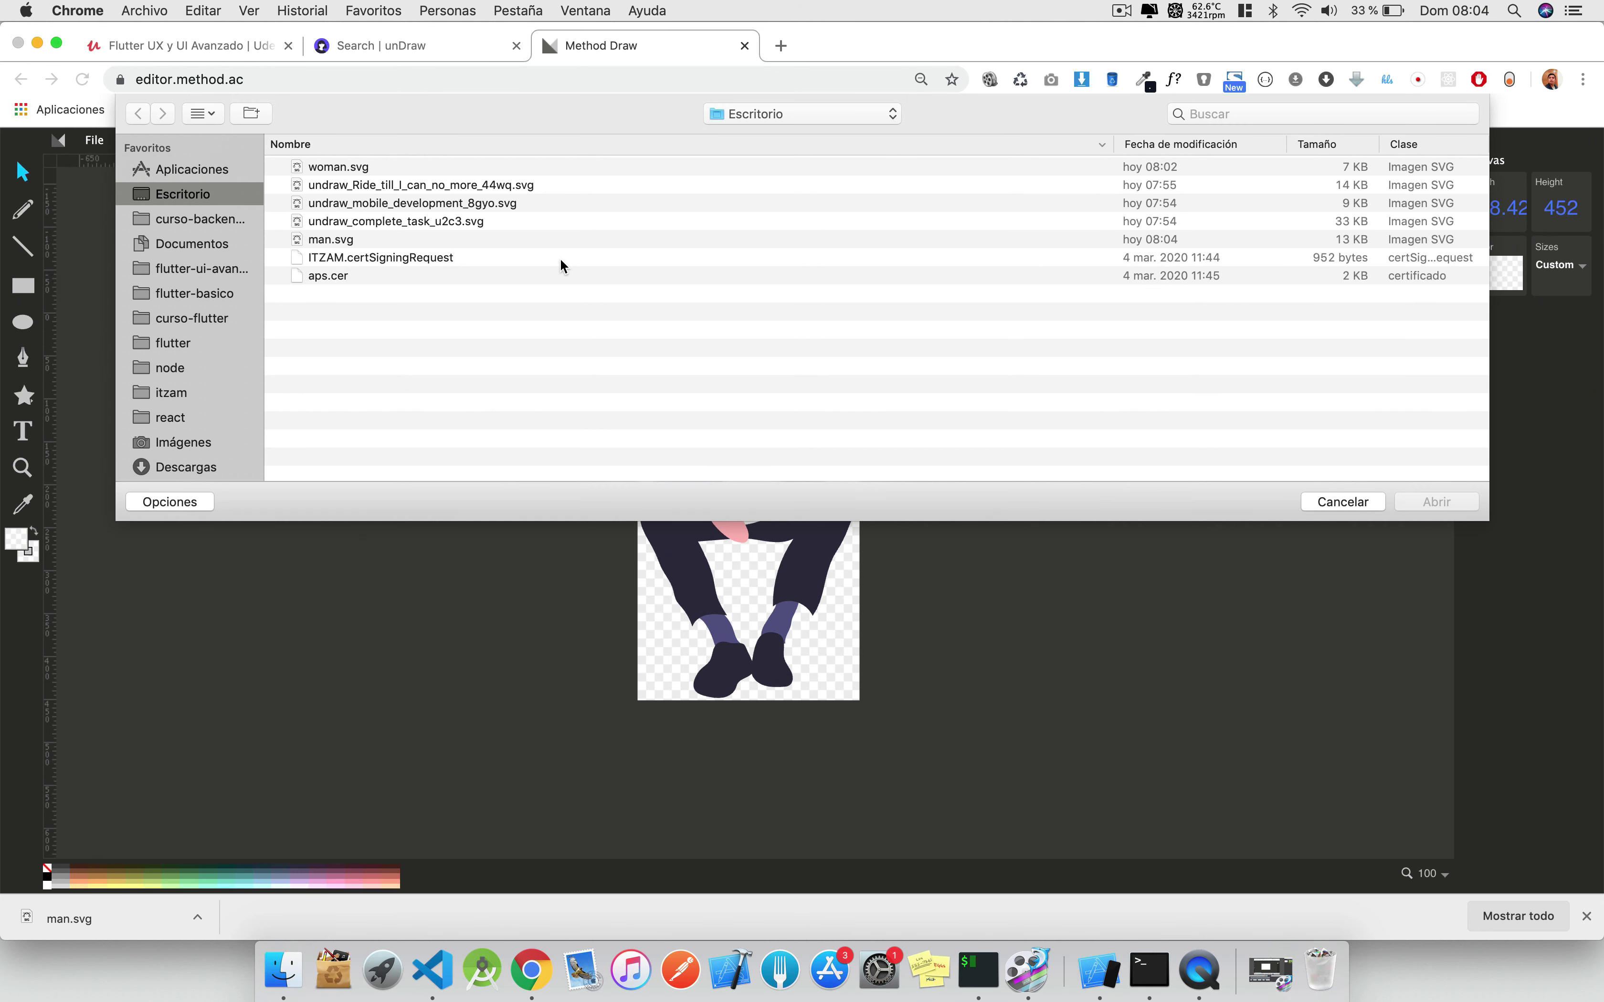
{"action": "left_click", "coordinate": [360, 185]}
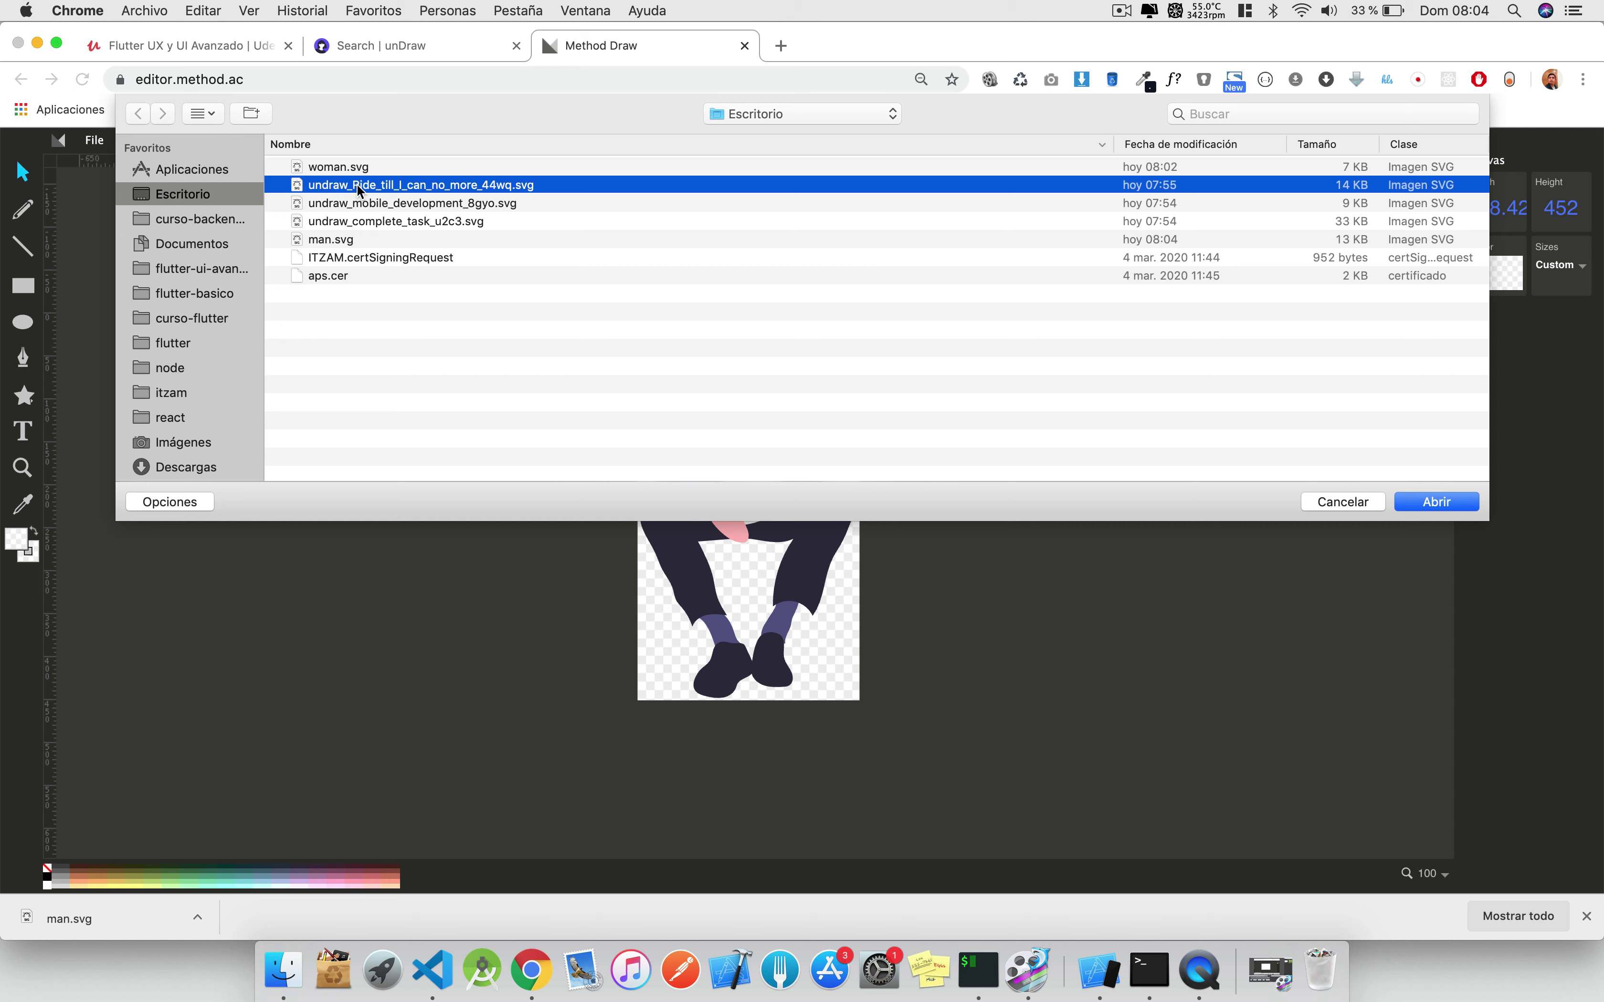
{"action": "left_click", "coordinate": [1433, 509]}
{"action": "left_click", "coordinate": [911, 552]}
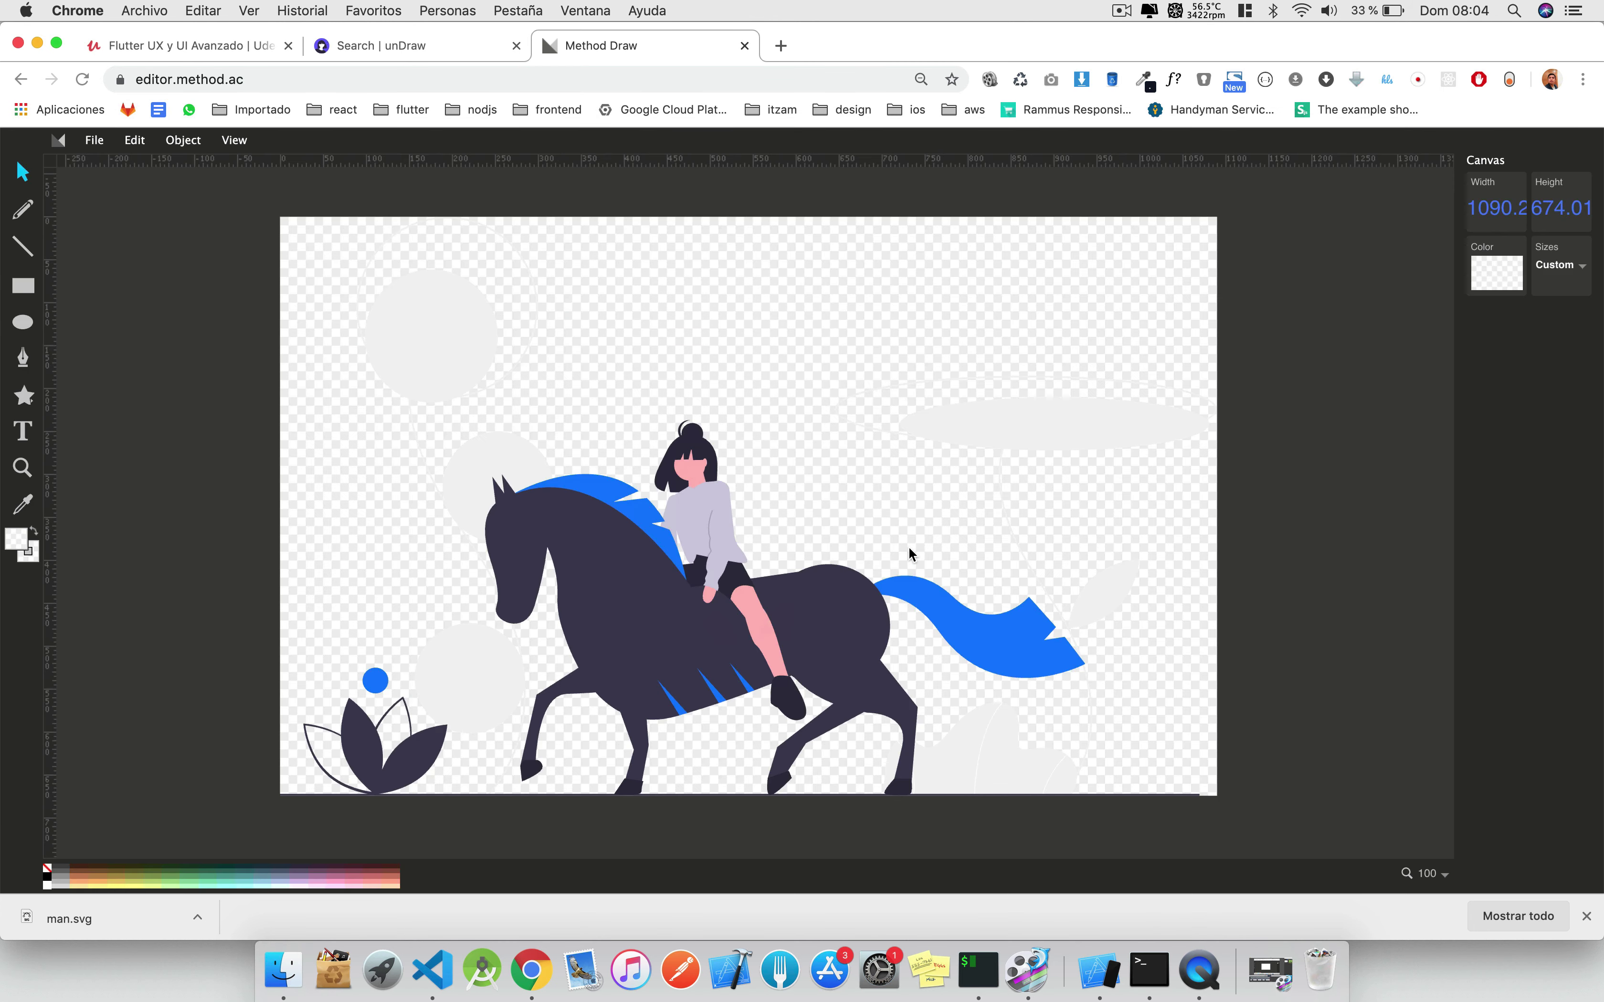
{"action": "left_click", "coordinate": [1587, 916]}
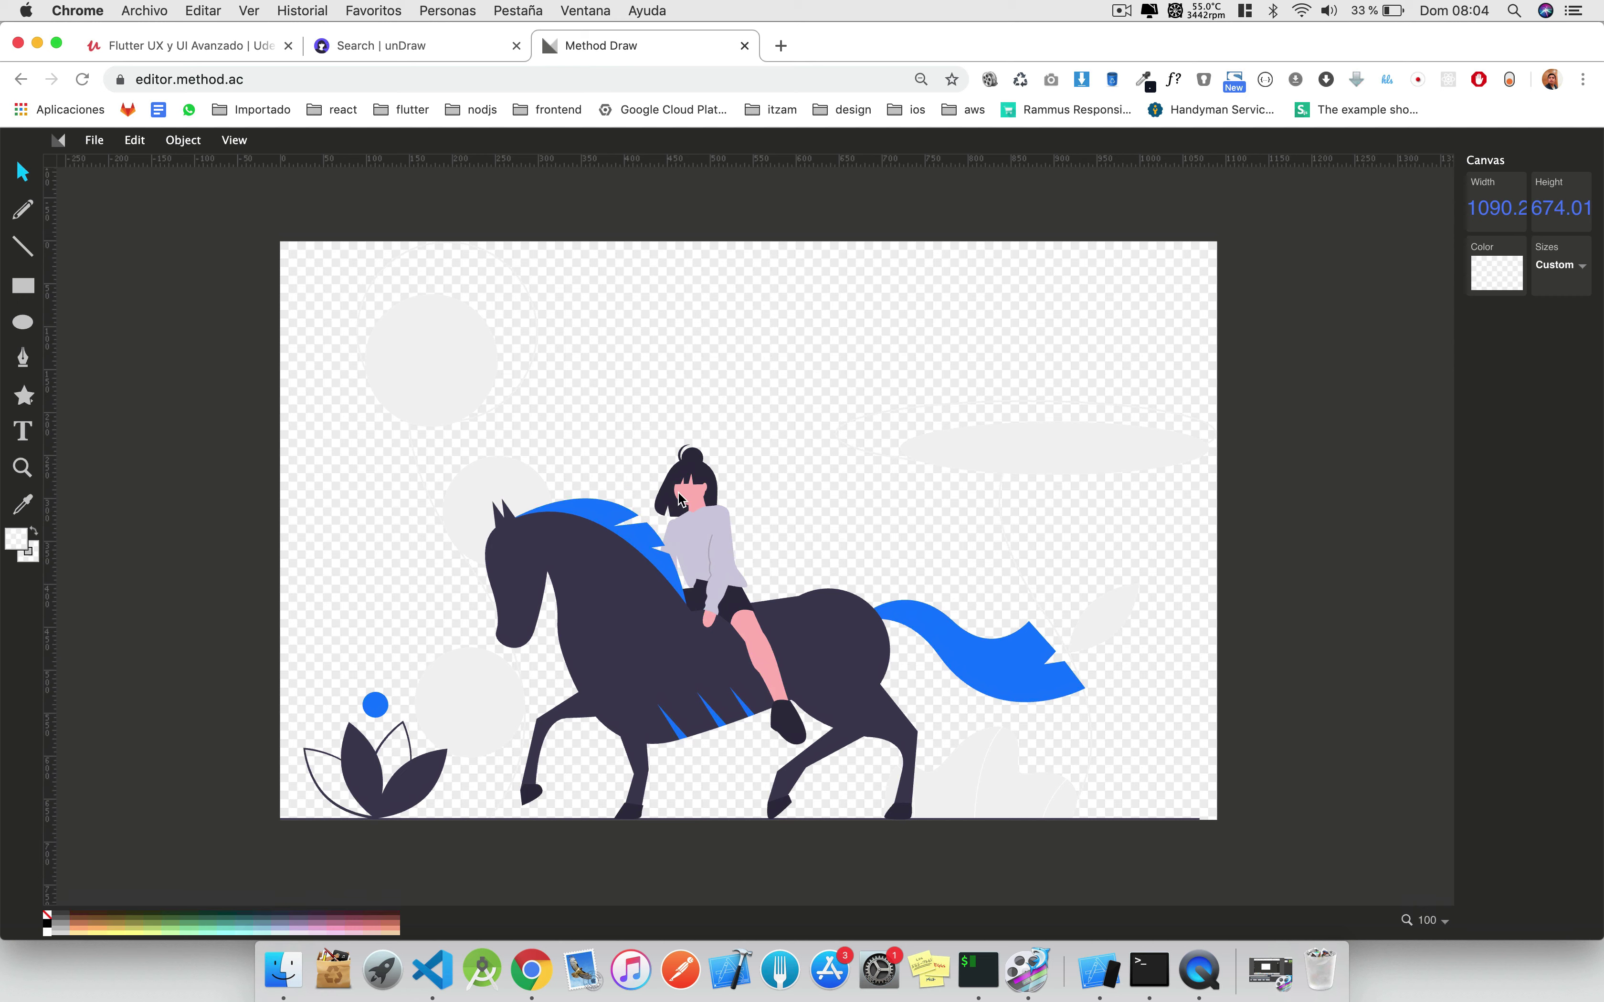
Delete the rider's upper body together with the horse's head, neck and front body, including both leftover ears.
{"action": "left_click_drag", "start_coordinate": [613, 444], "coordinate": [726, 738]}
{"action": "key", "text": "Delete"}
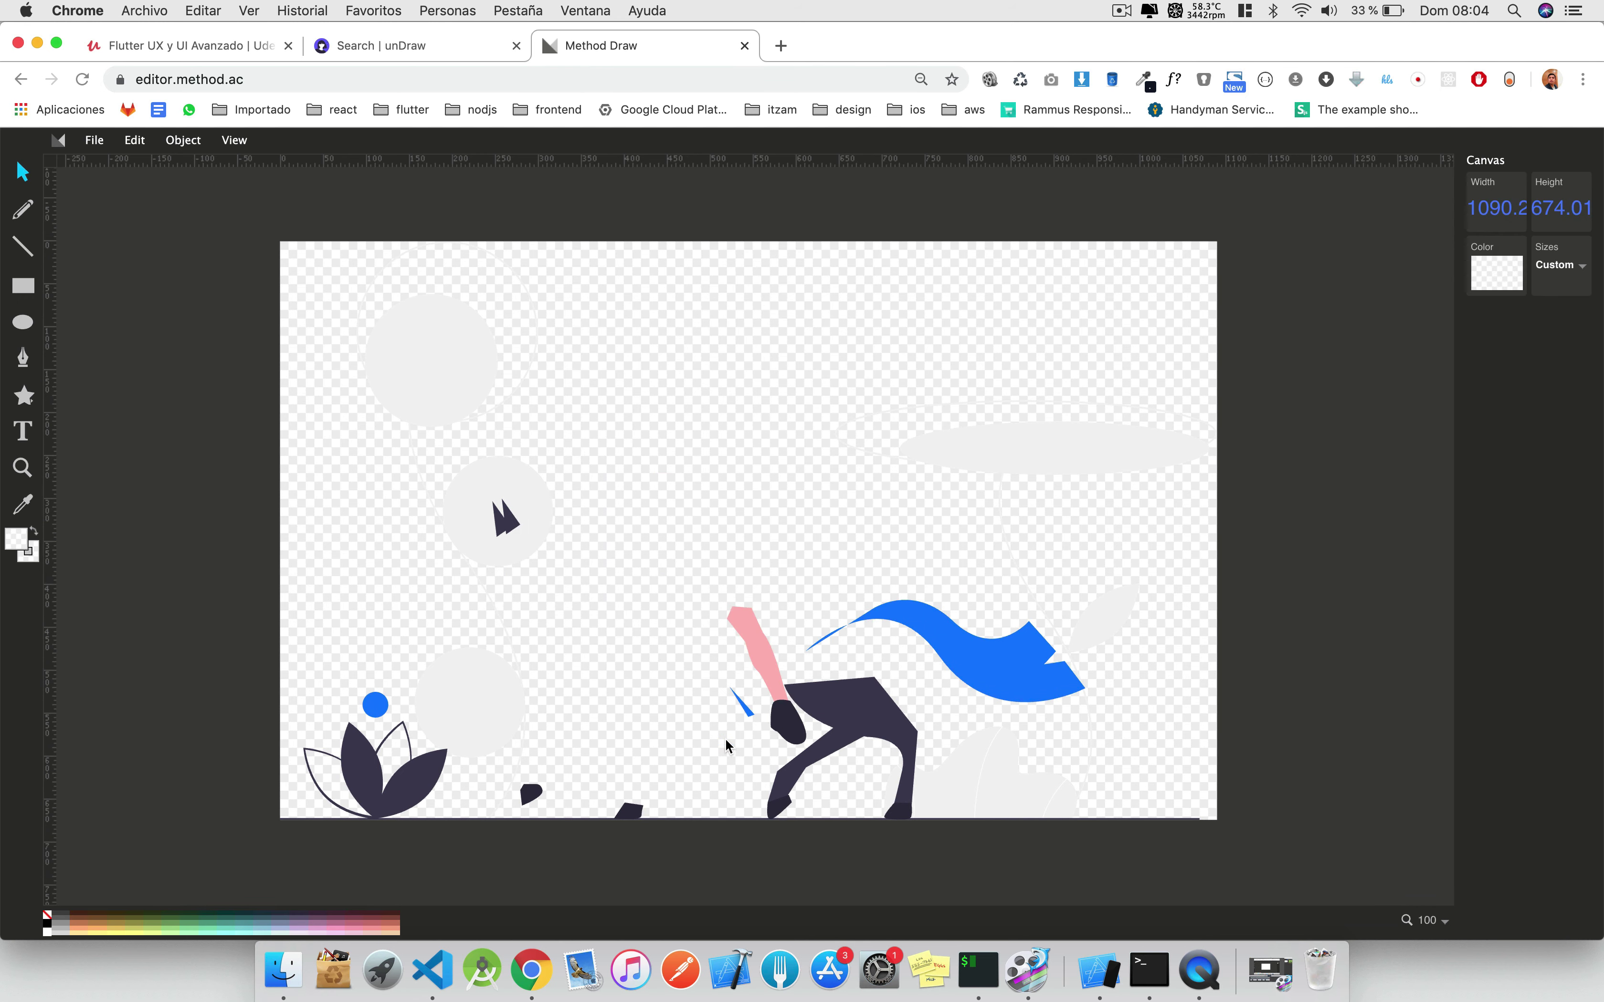
{"action": "left_click", "coordinate": [510, 523]}
{"action": "key", "text": "Delete"}
{"action": "left_click", "coordinate": [504, 522]}
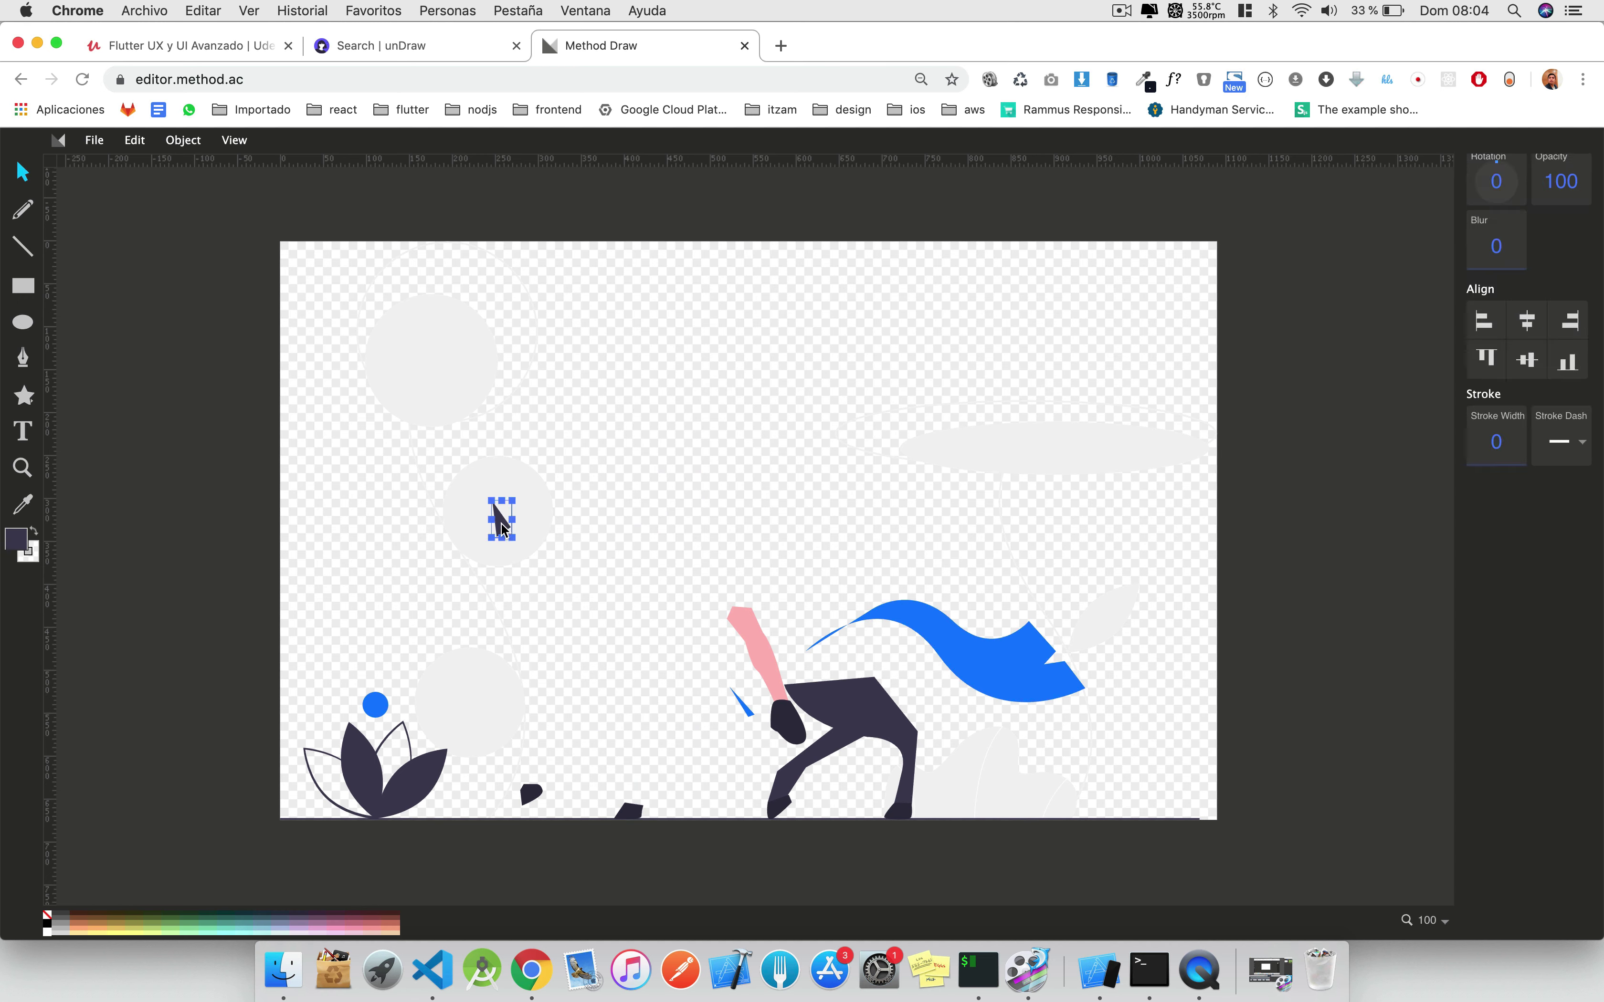
{"action": "key", "text": "Delete"}
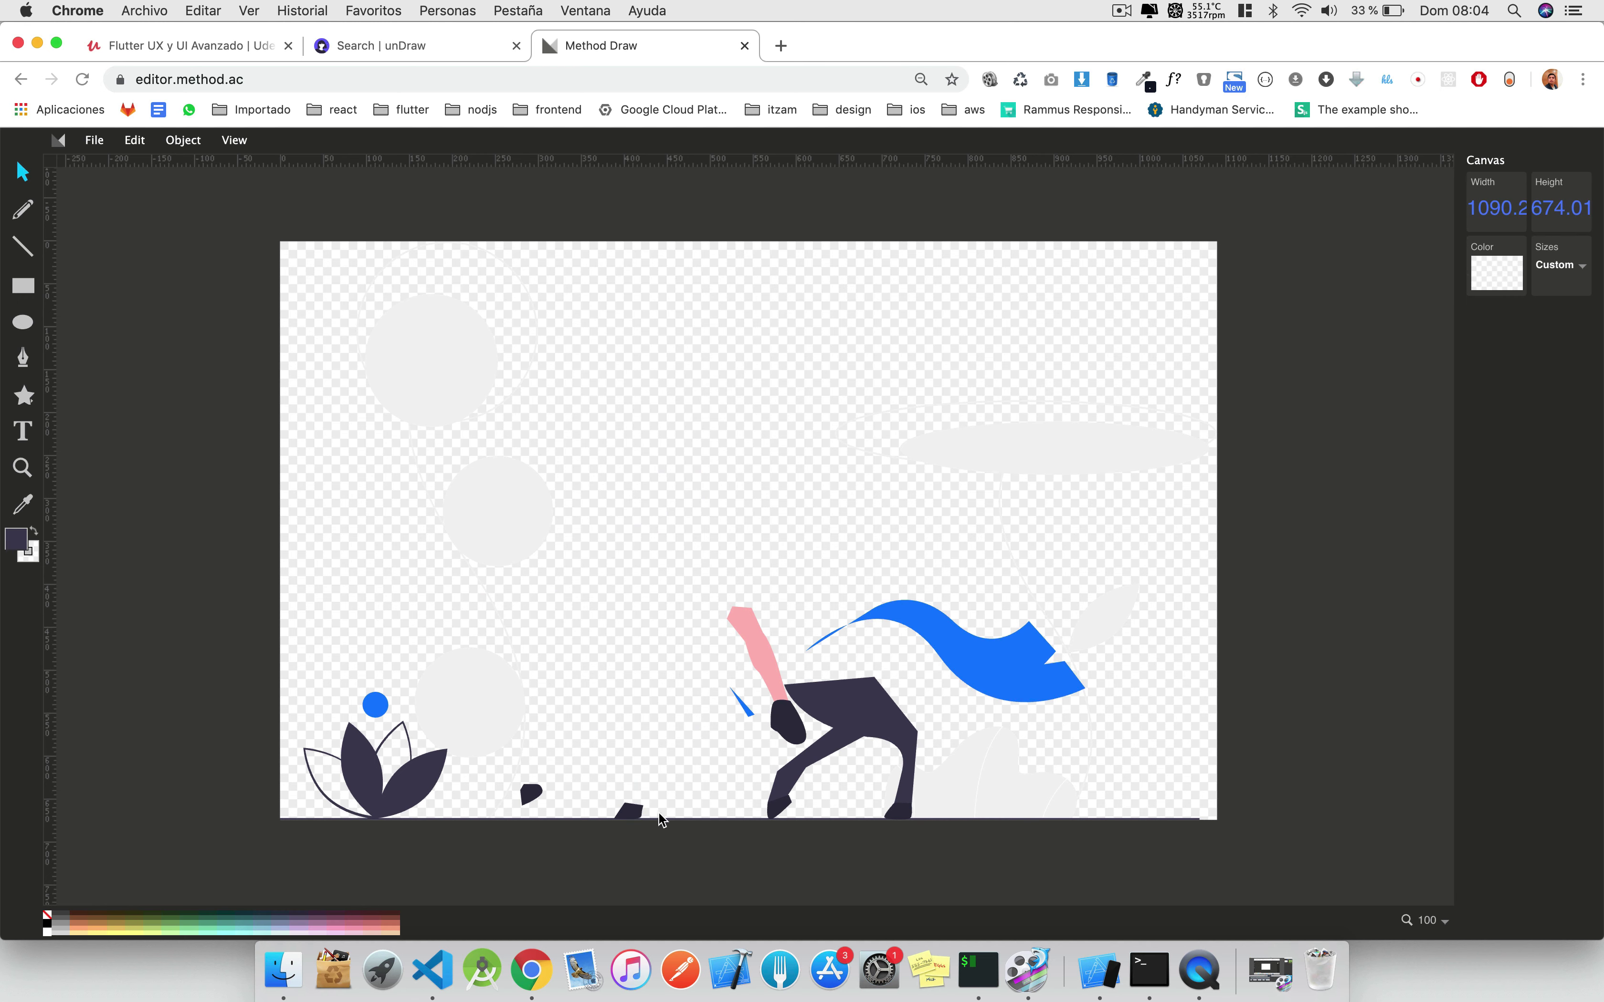
Delete the front hoof at the canvas edge, the rider's leg, and the horse's tail, hind legs and rear hoof.
{"action": "left_click", "coordinate": [633, 814]}
{"action": "key", "text": "Delete"}
{"action": "left_click_drag", "start_coordinate": [686, 576], "coordinate": [863, 827]}
{"action": "key", "text": "Delete"}
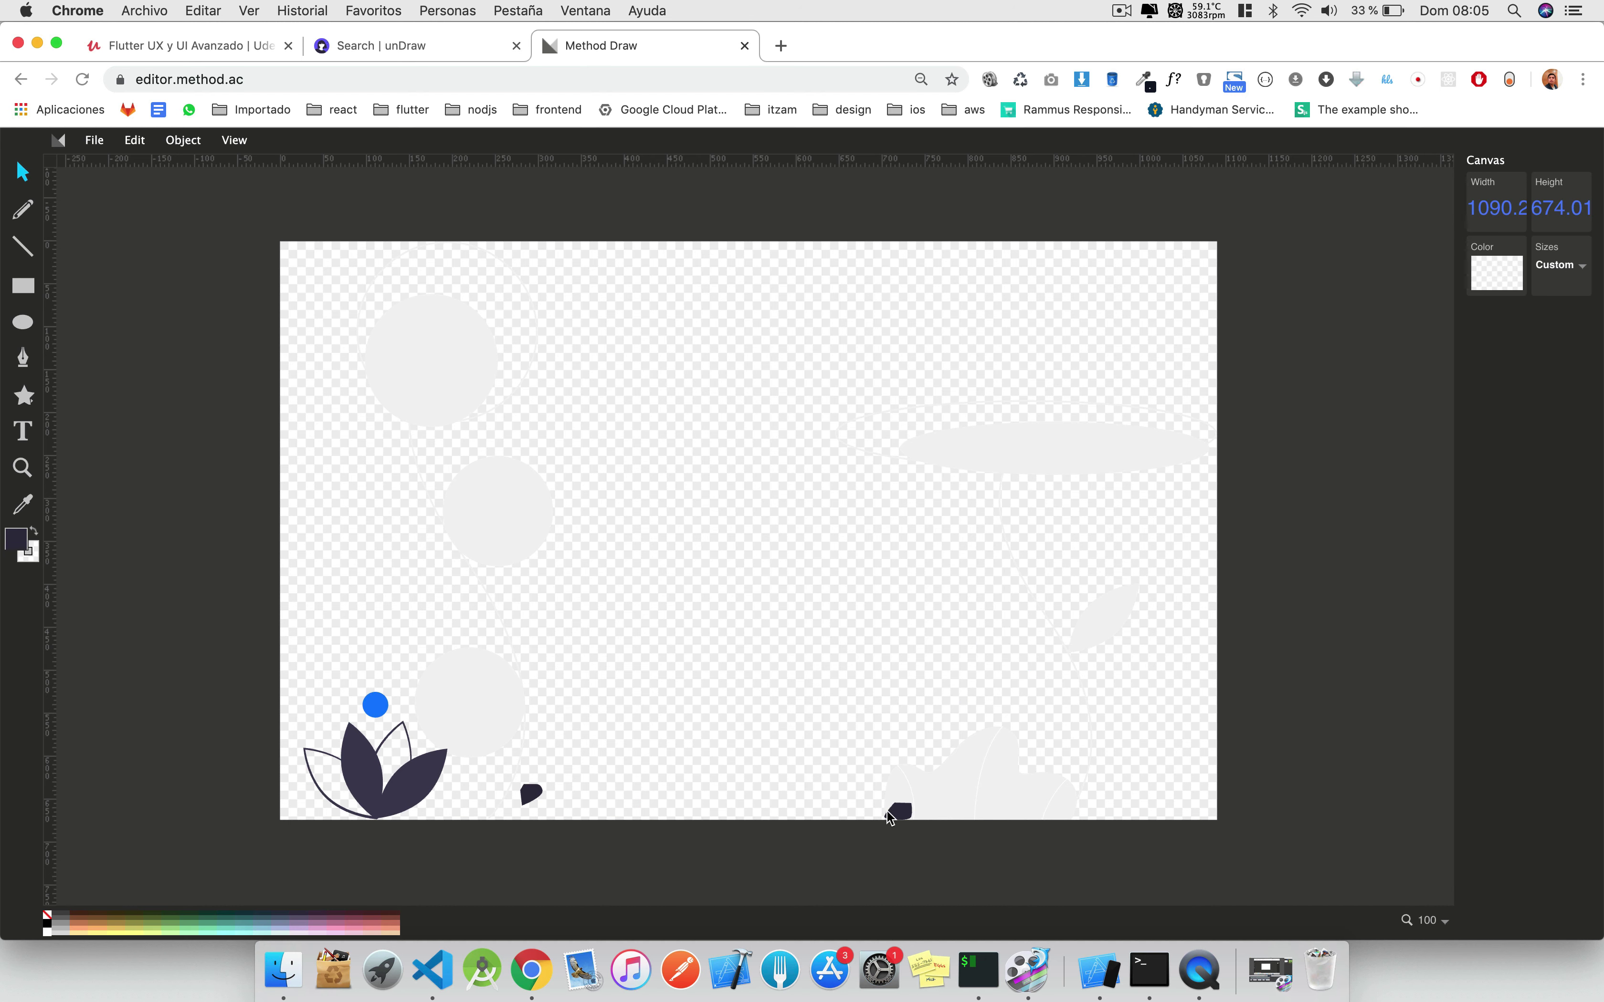
{"action": "left_click", "coordinate": [896, 813]}
{"action": "key", "text": "Delete"}
Delete the leftover front hoof, the dark leafy plant and the blue dot so only the light gray shapes remain.
{"action": "left_click_drag", "start_coordinate": [584, 818], "coordinate": [387, 808]}
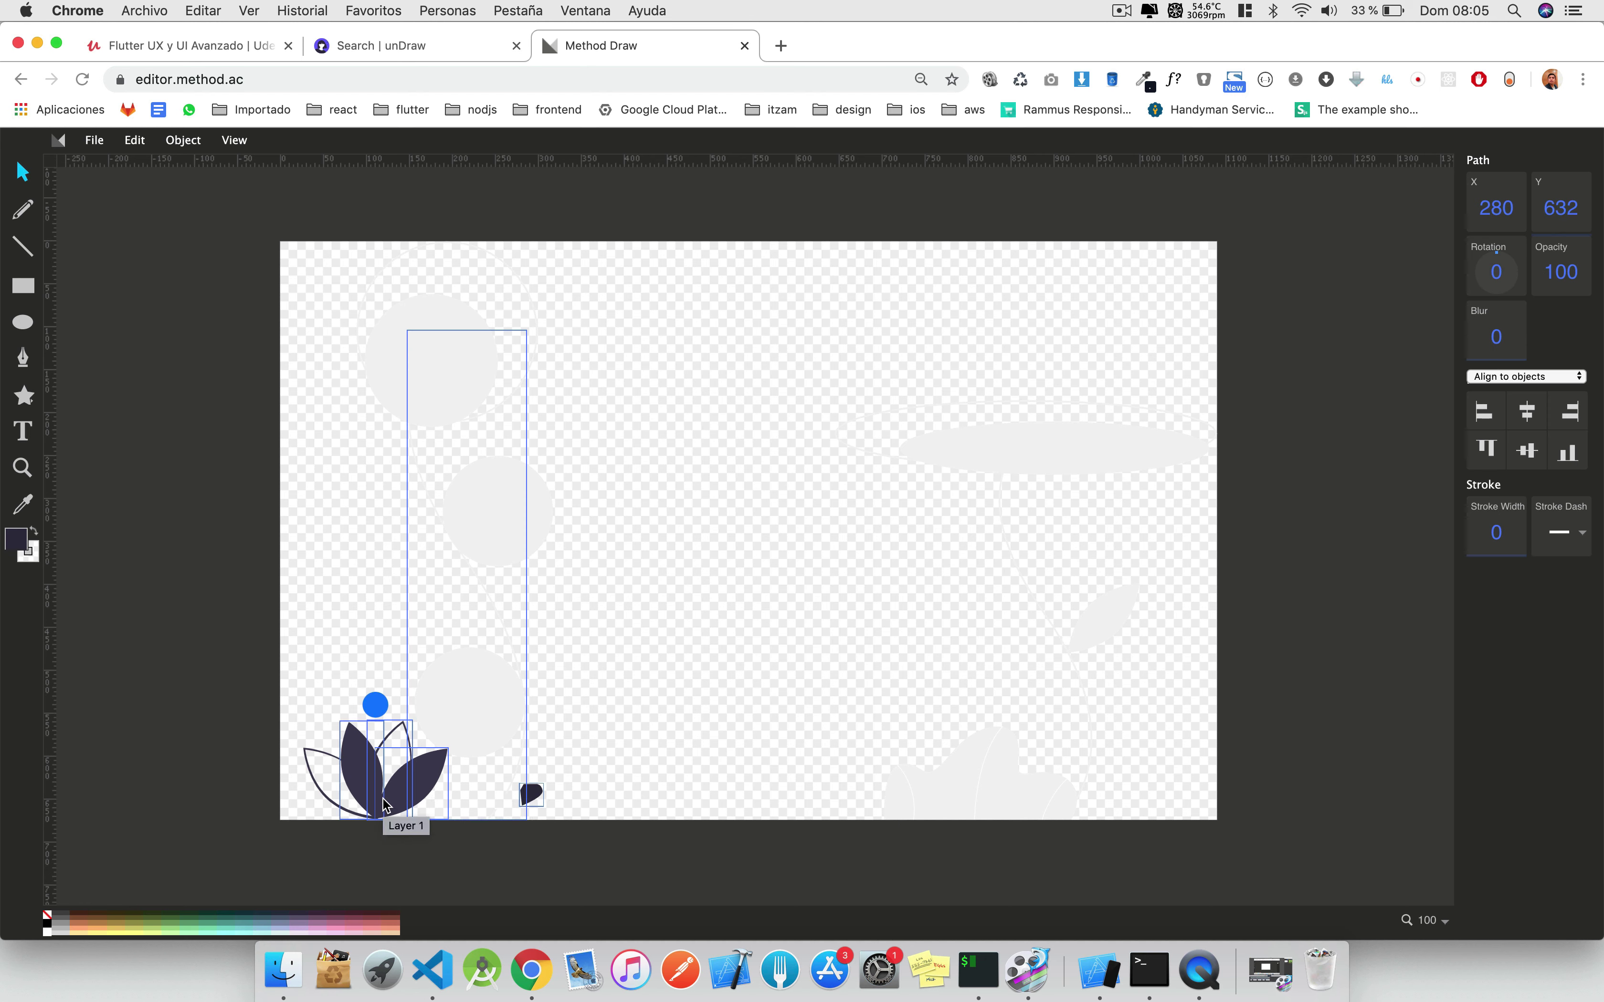
{"action": "key", "text": "Delete"}
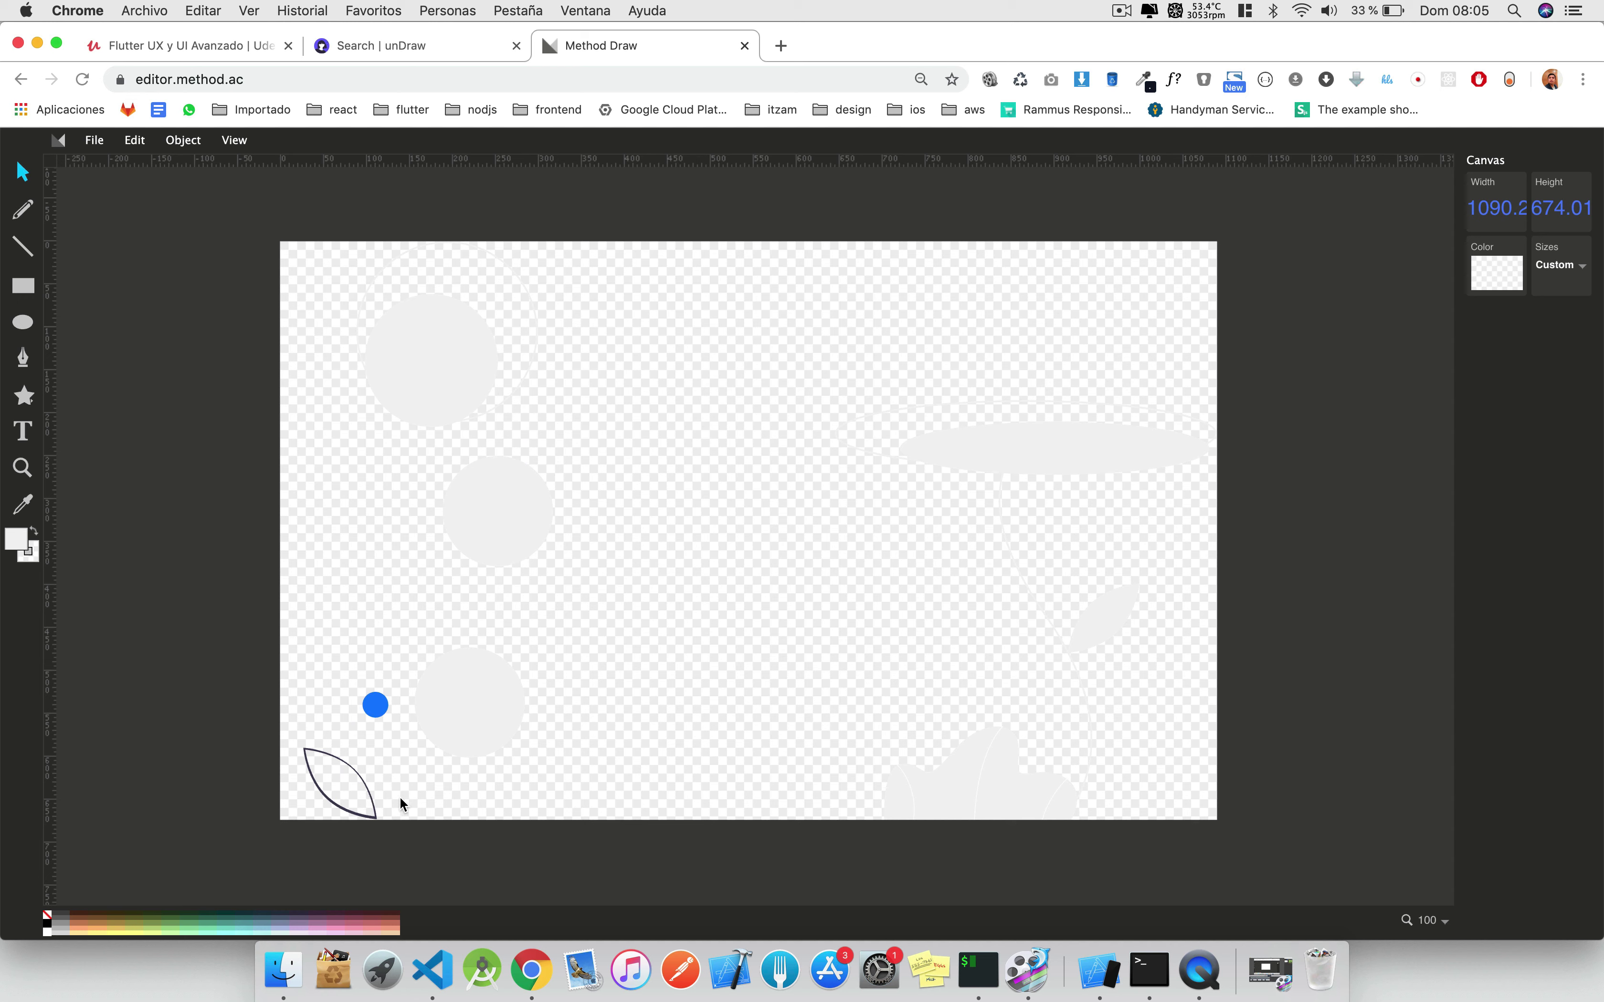
{"action": "left_click_drag", "start_coordinate": [397, 806], "coordinate": [292, 796]}
{"action": "key", "text": "Delete"}
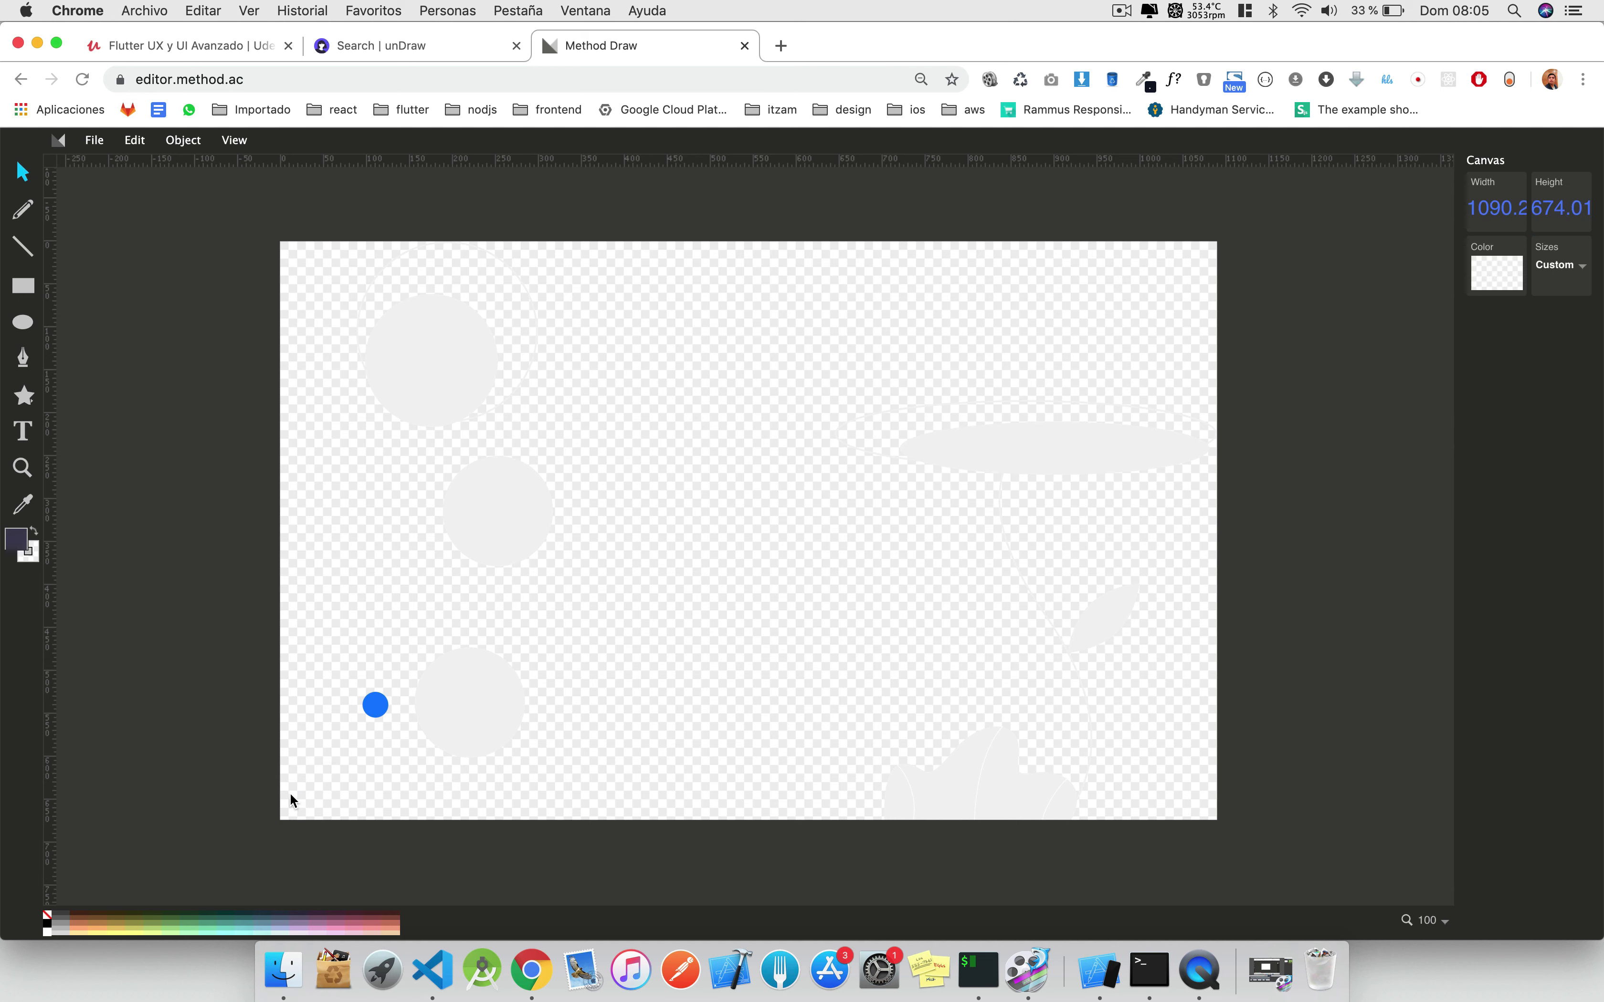
{"action": "left_click", "coordinate": [375, 705]}
{"action": "key", "text": "Delete"}
Compare the remaining gray shapes with the background of the login screen in the iPhone simulator beside VS Code.
{"action": "key", "text": "super+Tab"}
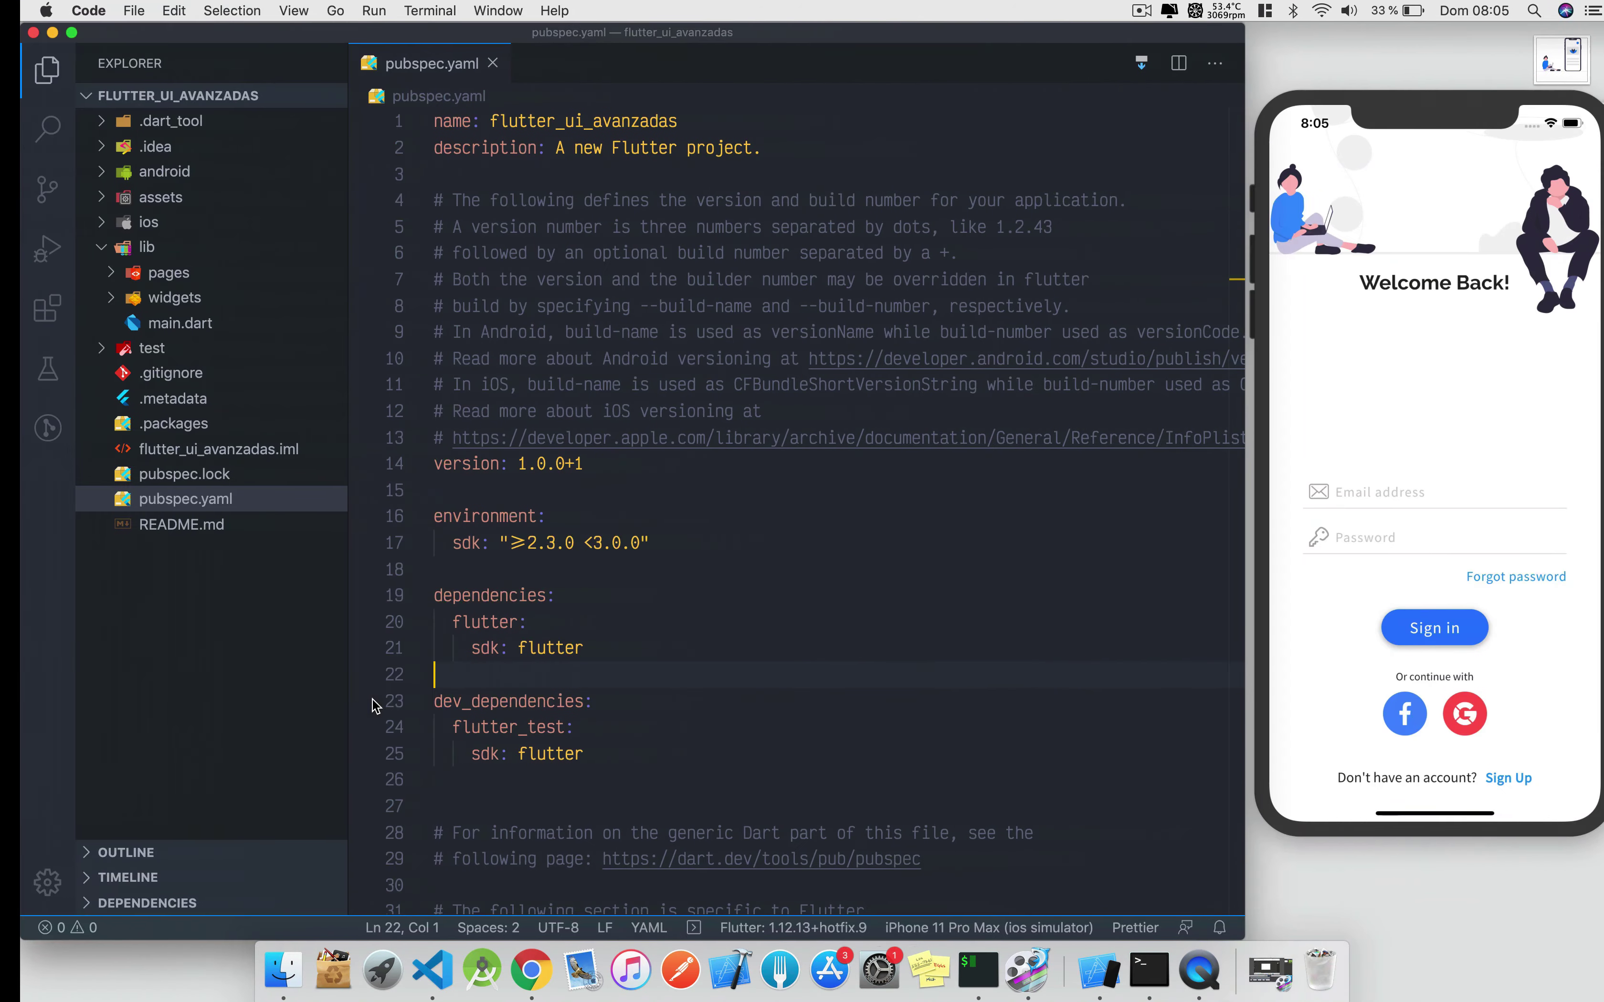
{"action": "key", "text": "super+Tab"}
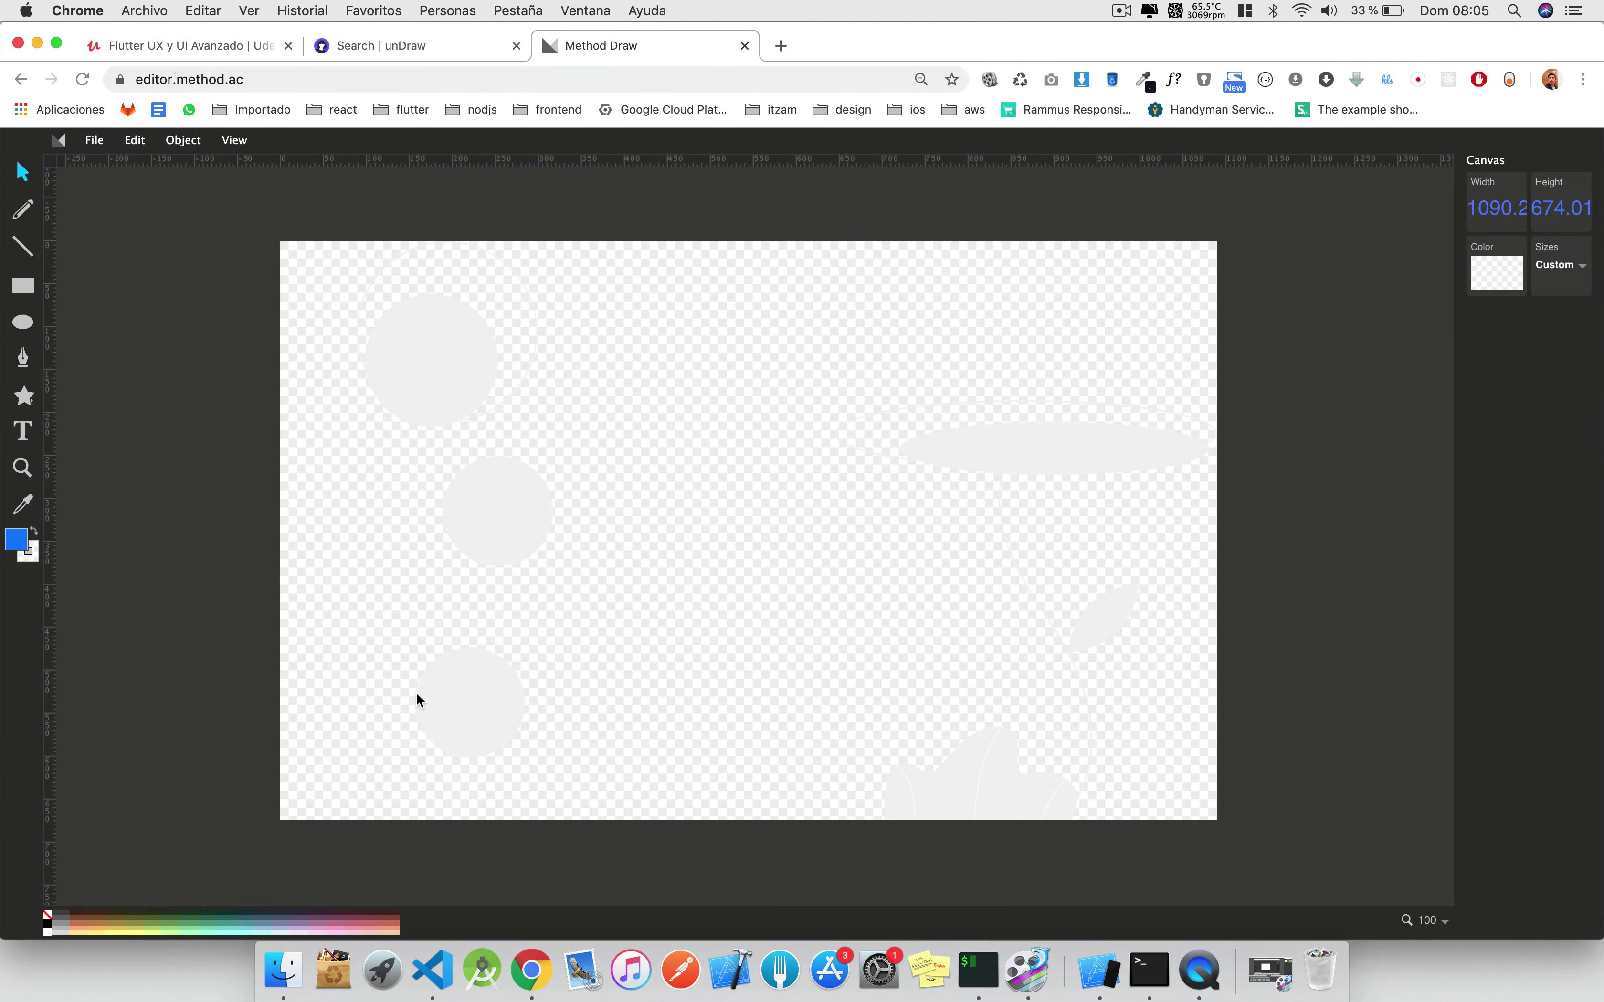
{"action": "key", "text": "super+Tab"}
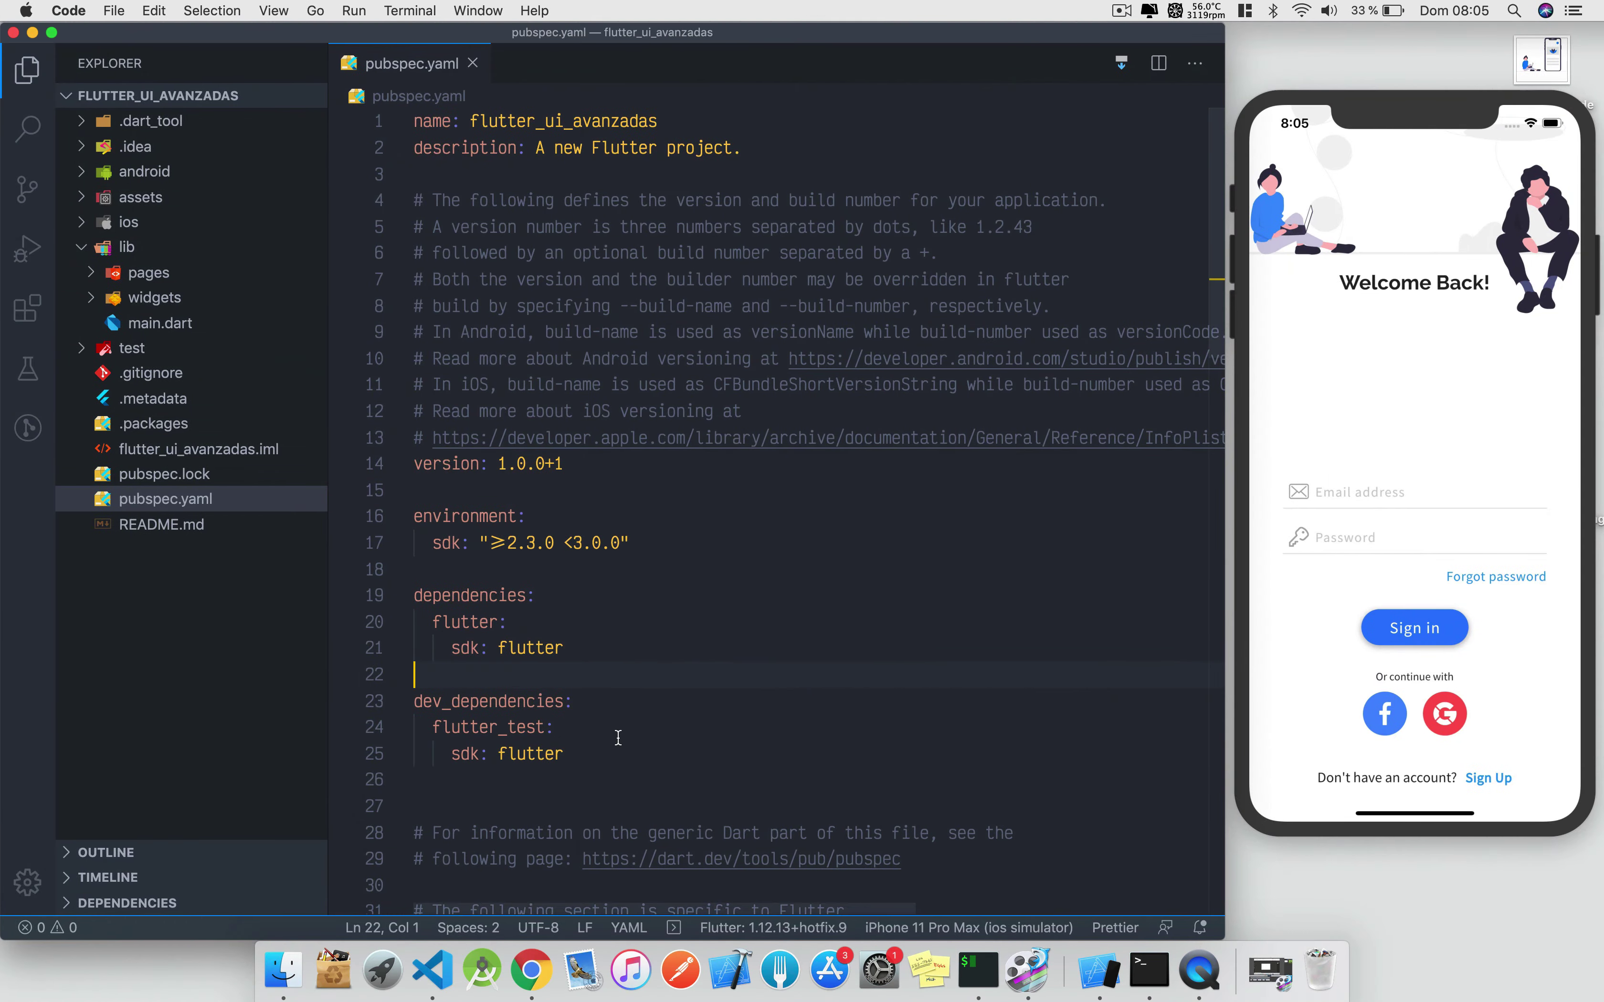
{"action": "key", "text": "super+Tab"}
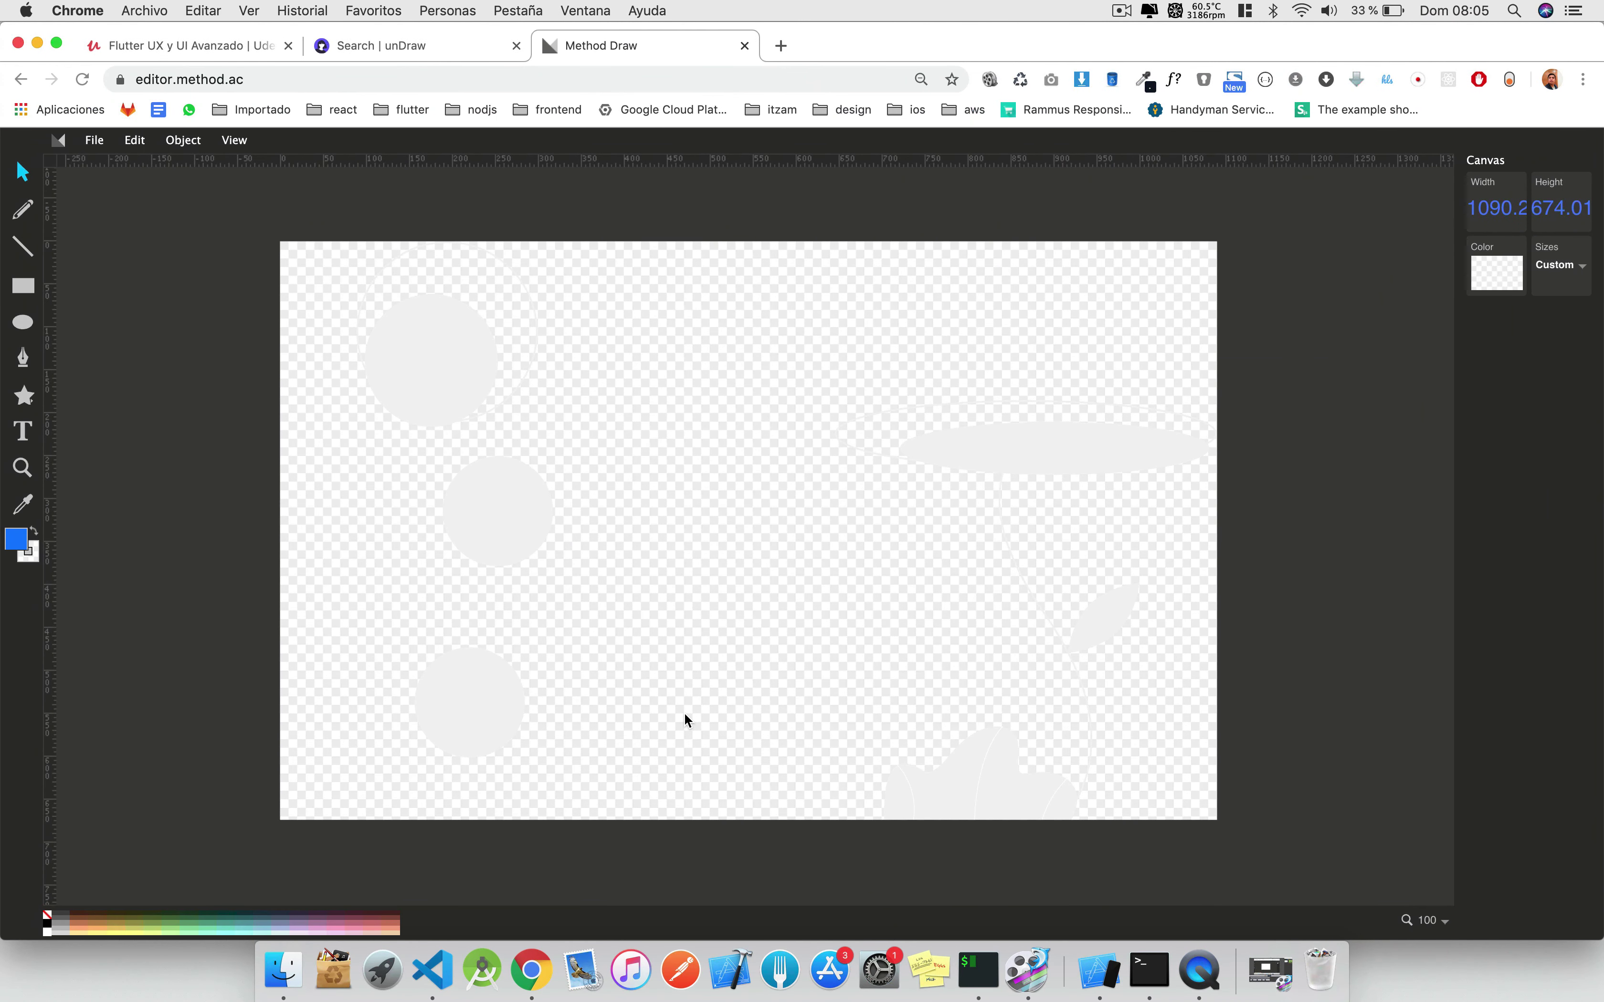
Save the remaining gray background shapes as clouds.svg in the Escritorio folder.
{"action": "left_click", "coordinate": [97, 144]}
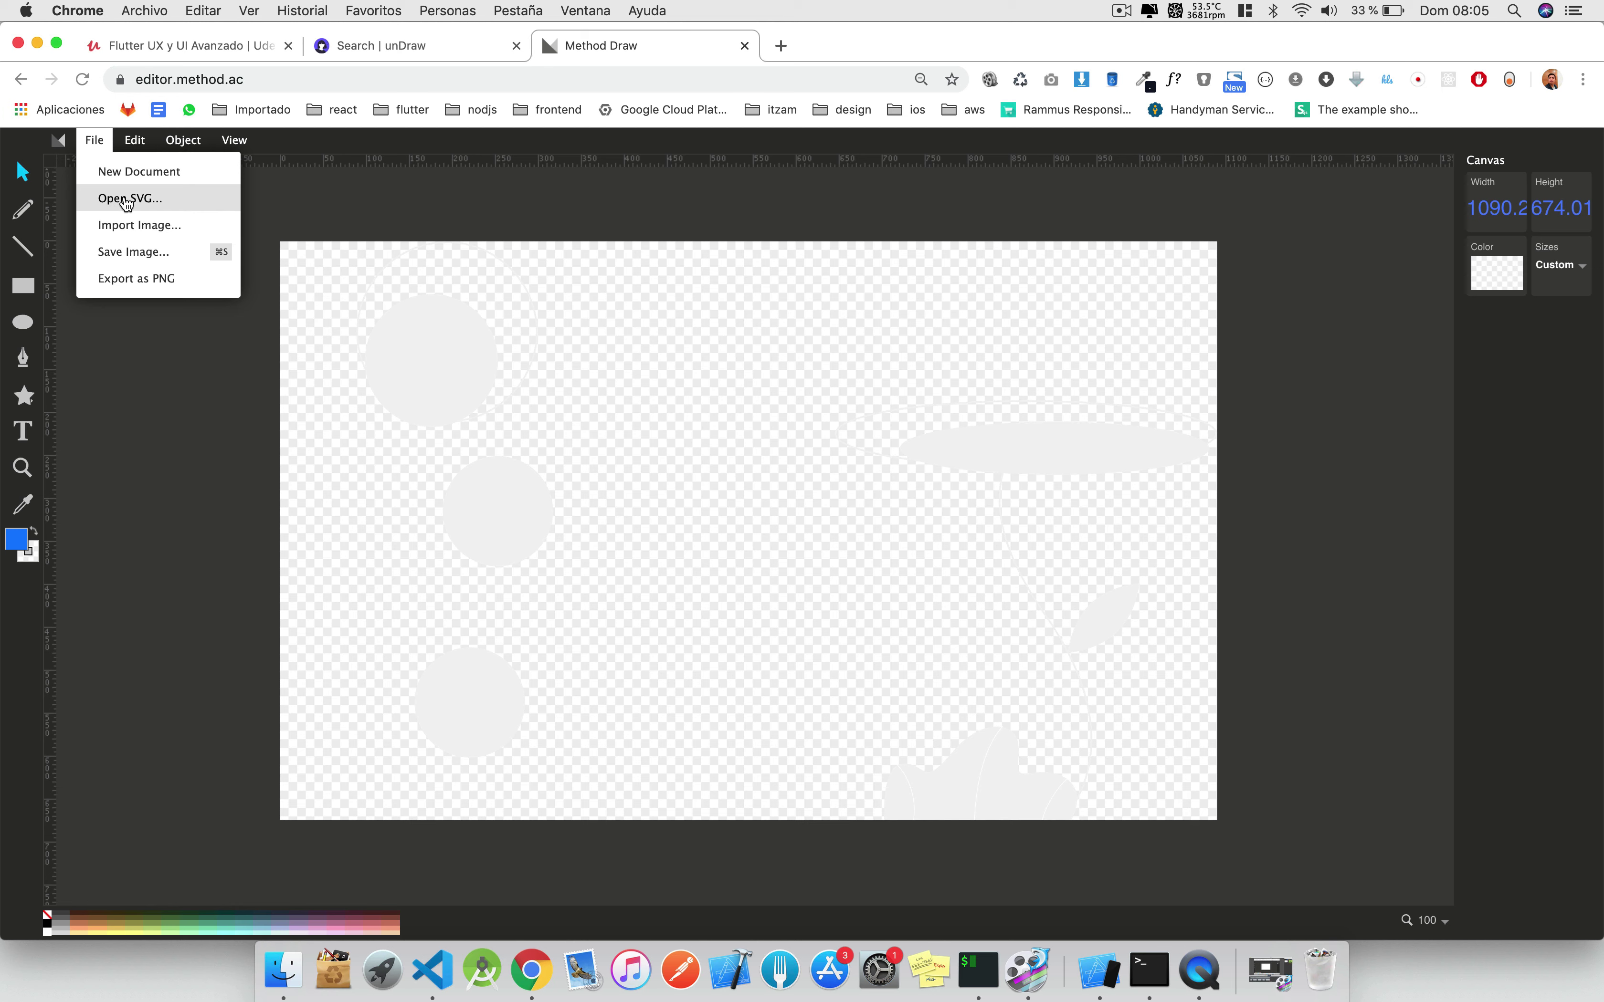
{"action": "left_click", "coordinate": [148, 251]}
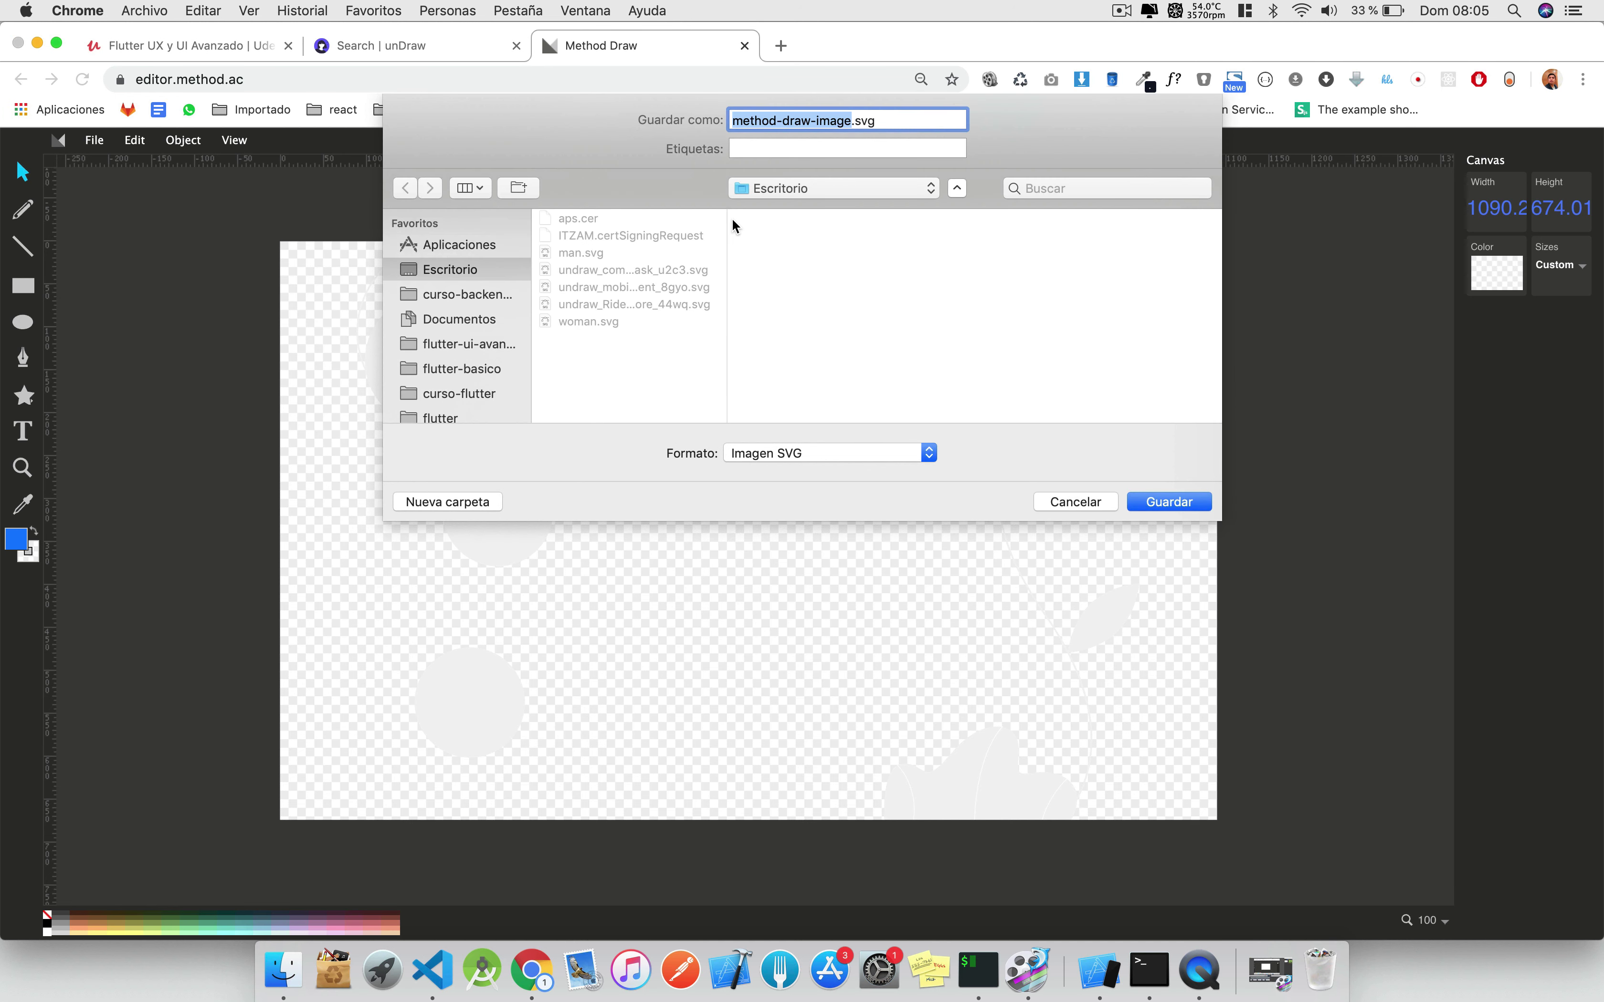
{"action": "type", "text": "clouds"}
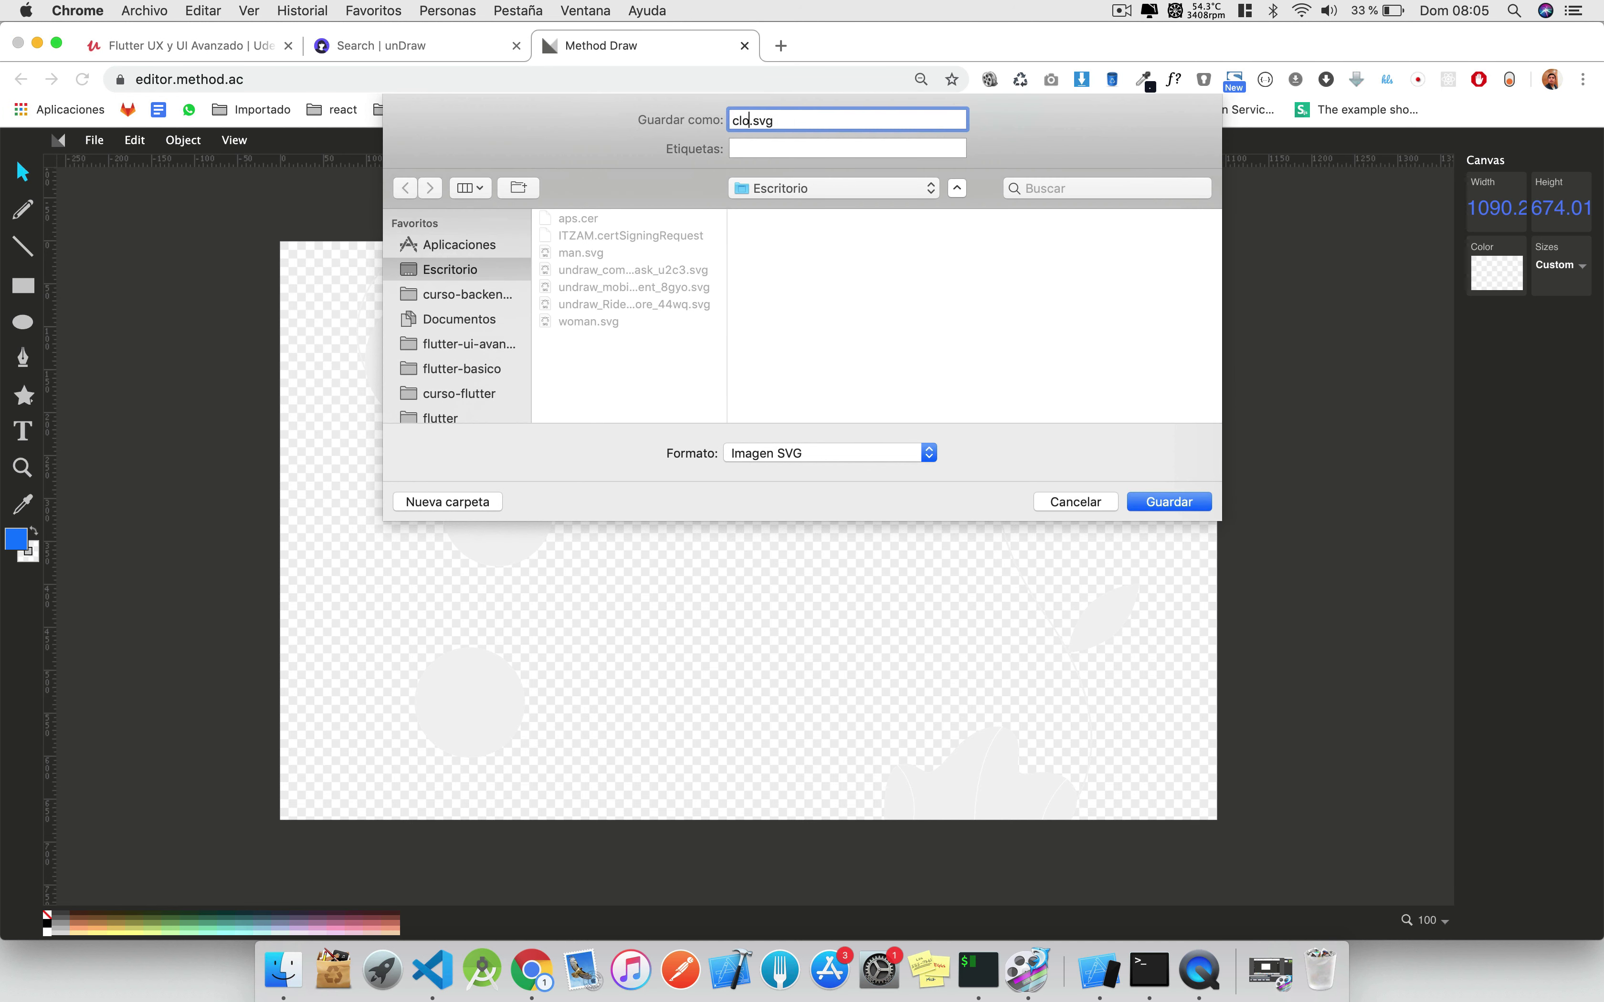
{"action": "left_click", "coordinate": [1160, 501]}
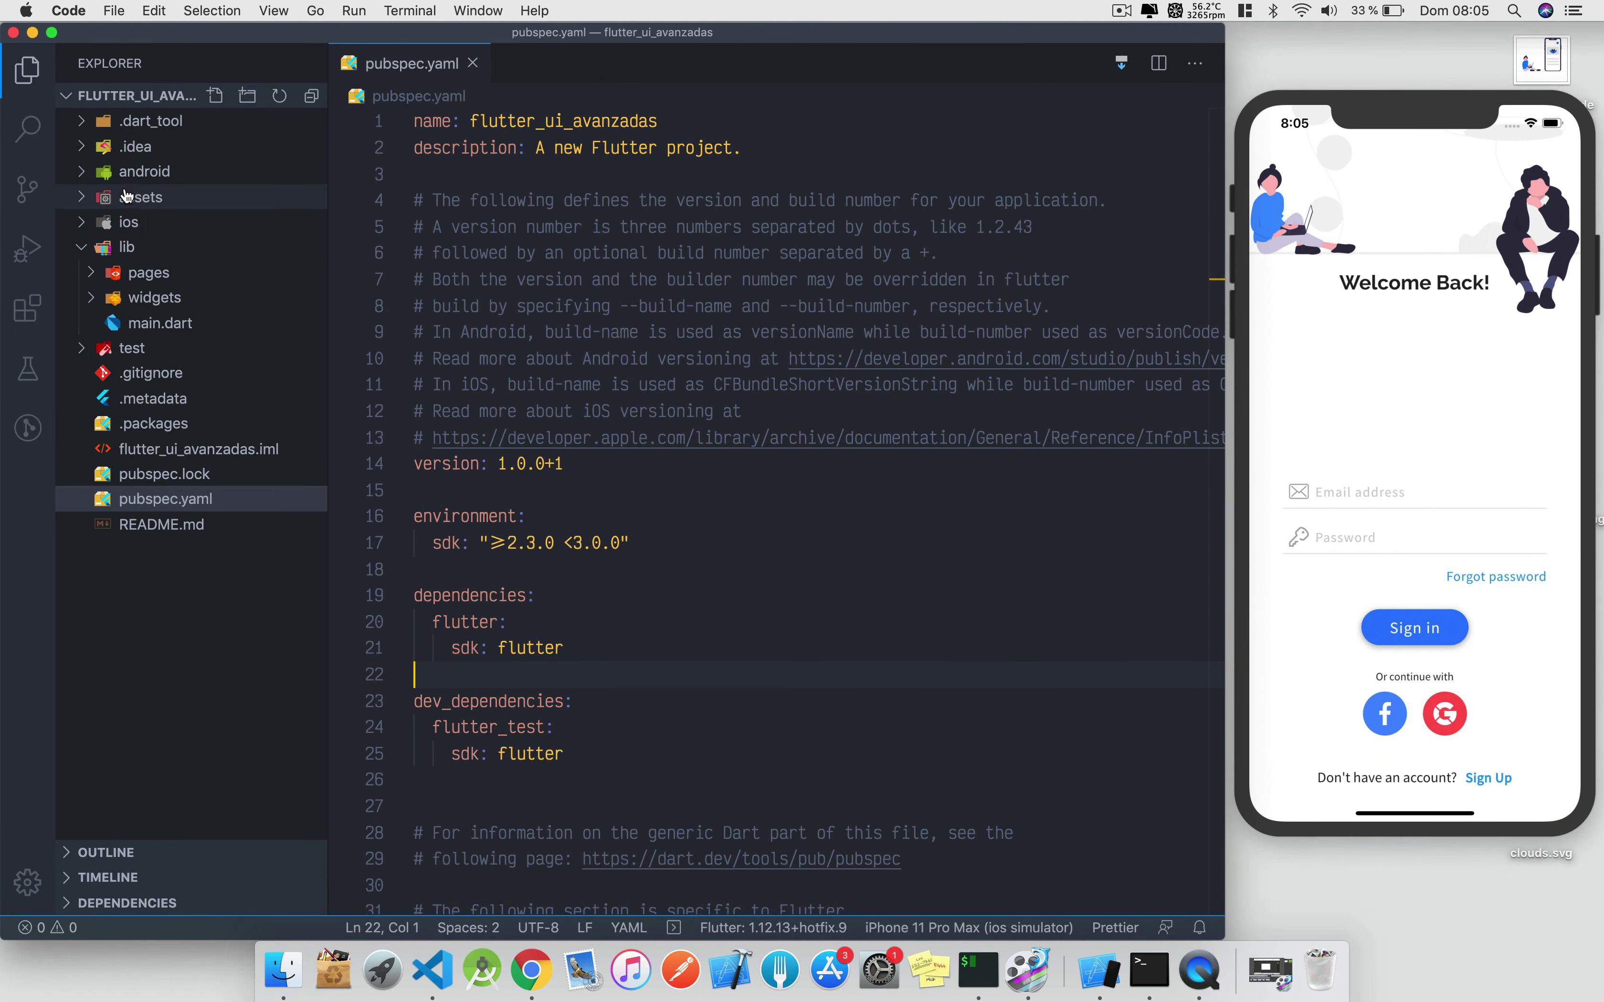
In the VS Code project, create a folder named pages inside the assets folder.
{"action": "left_click", "coordinate": [92, 199]}
{"action": "right_click", "coordinate": [137, 200]}
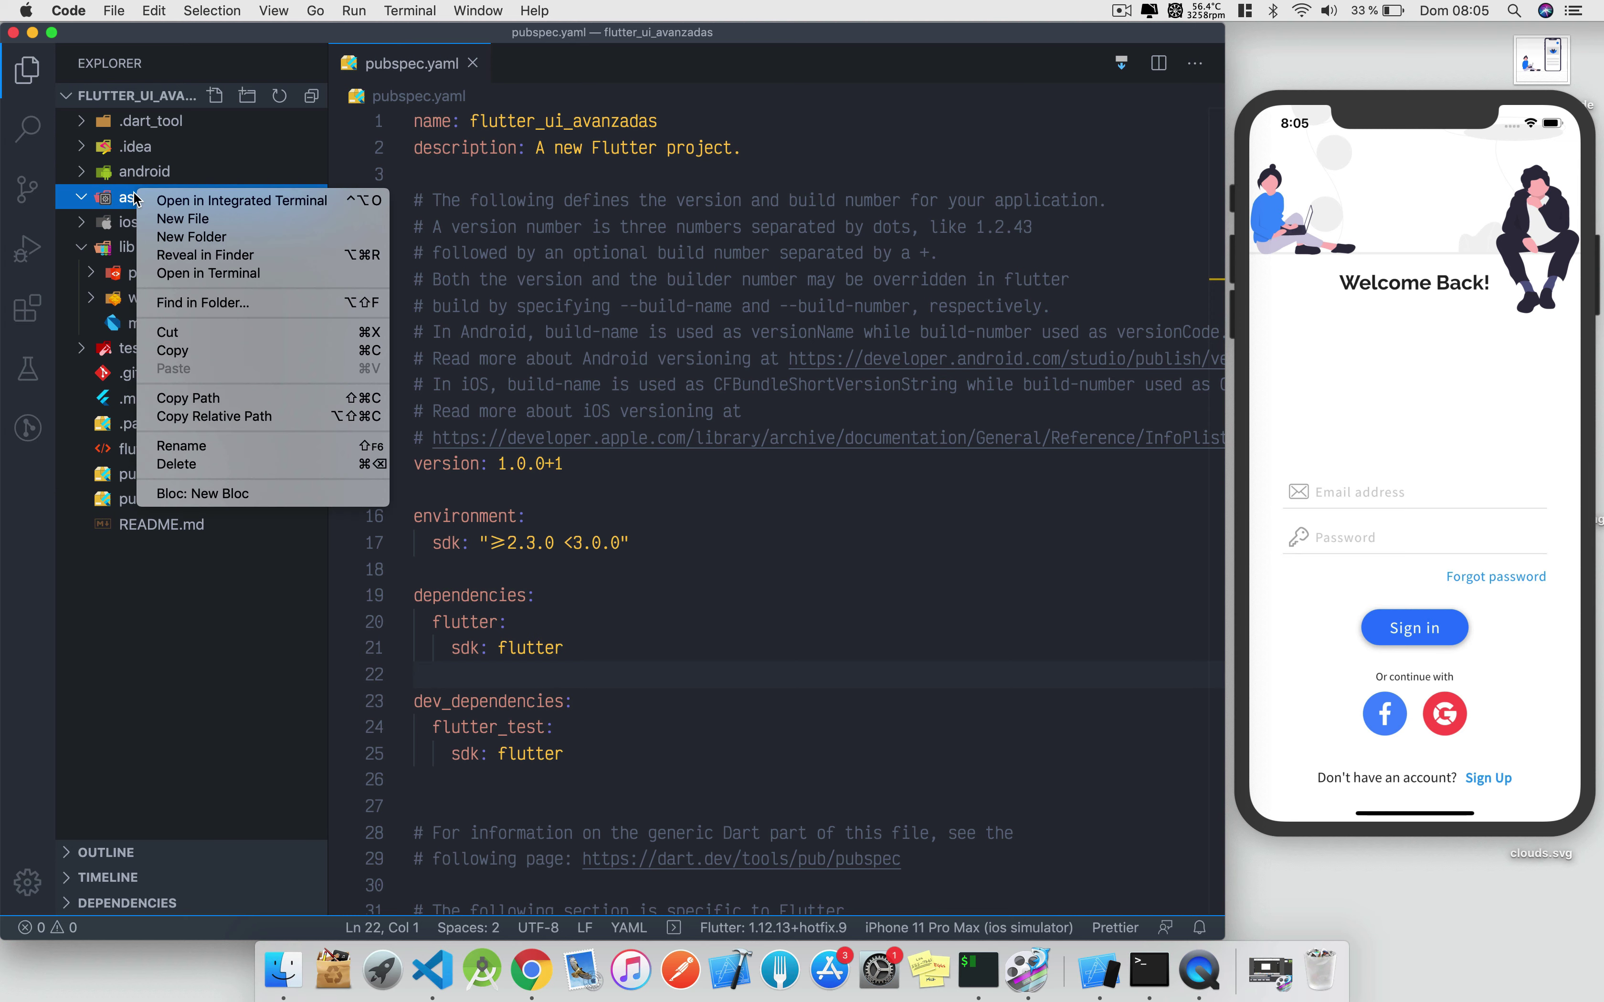
{"action": "left_click", "coordinate": [196, 239]}
{"action": "type", "text": "pa"}
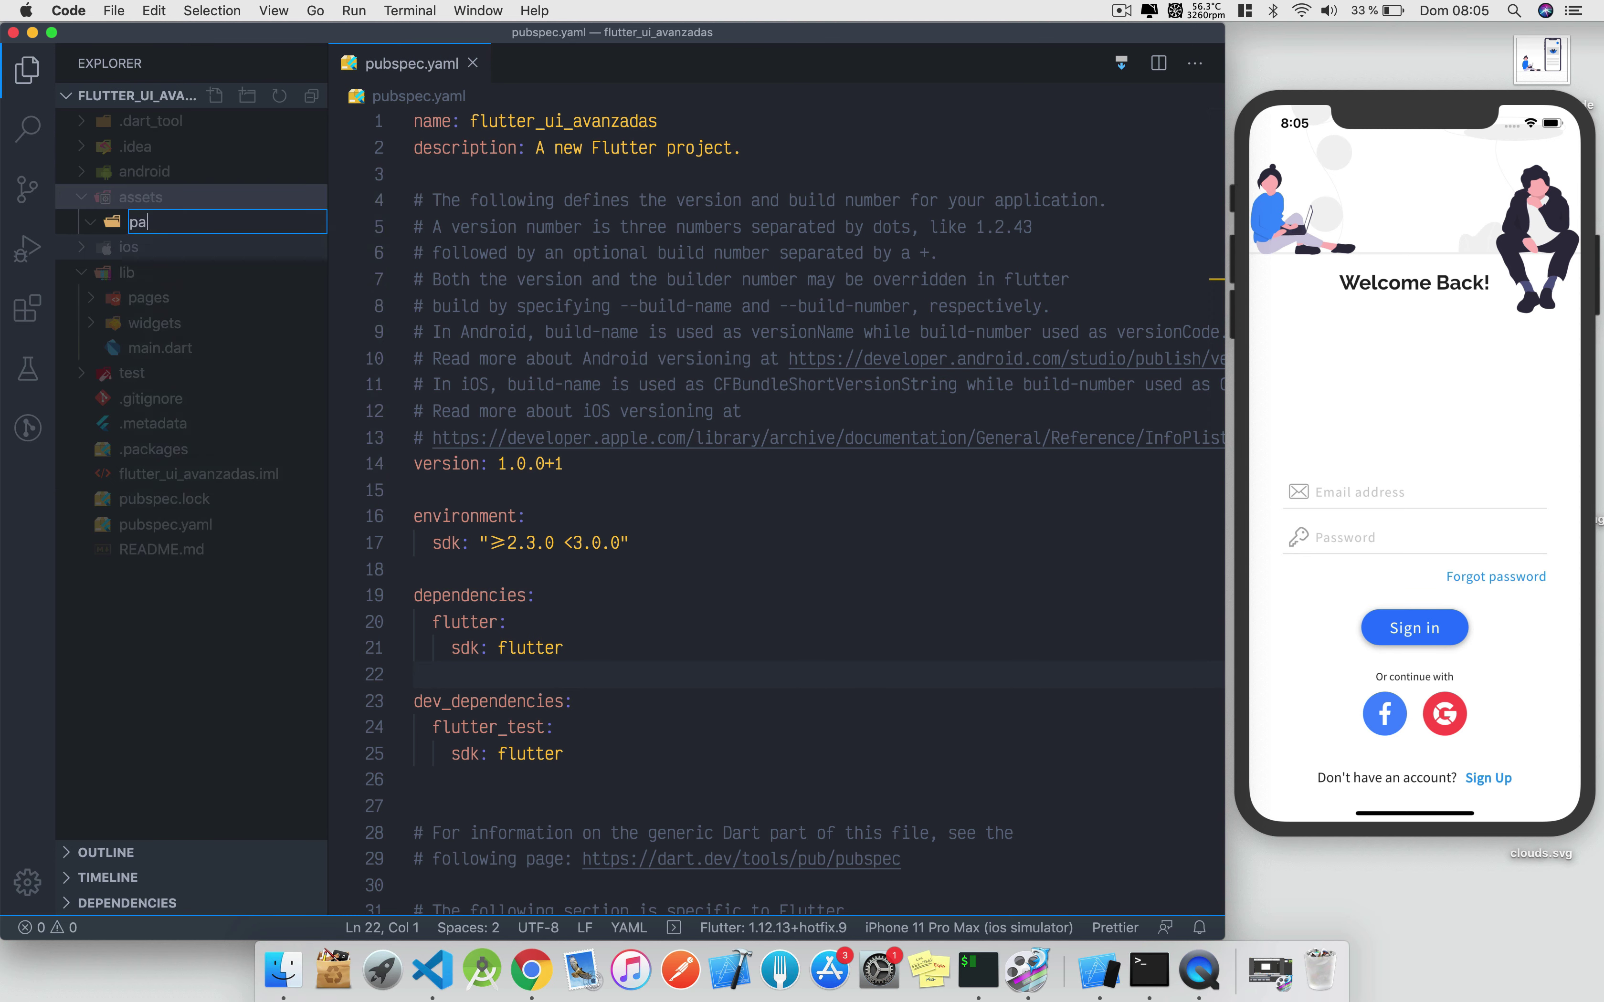
{"action": "type", "text": "ges"}
{"action": "key", "text": "Return"}
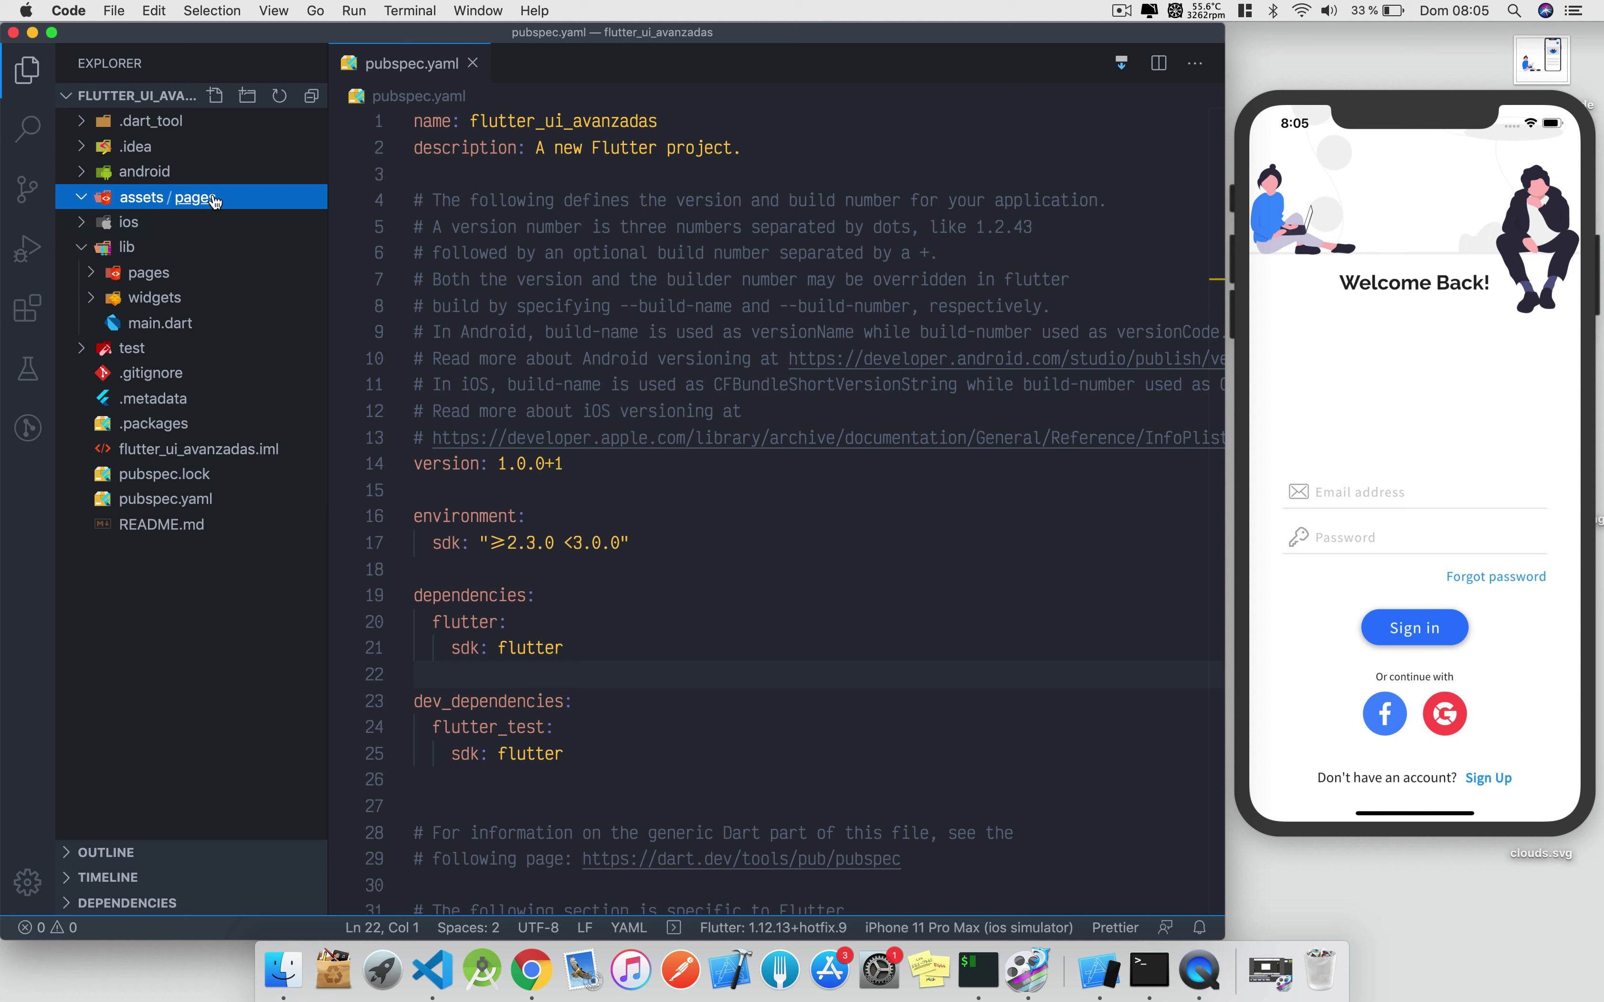
Create a folder named login inside assets/pages.
{"action": "right_click", "coordinate": [206, 199]}
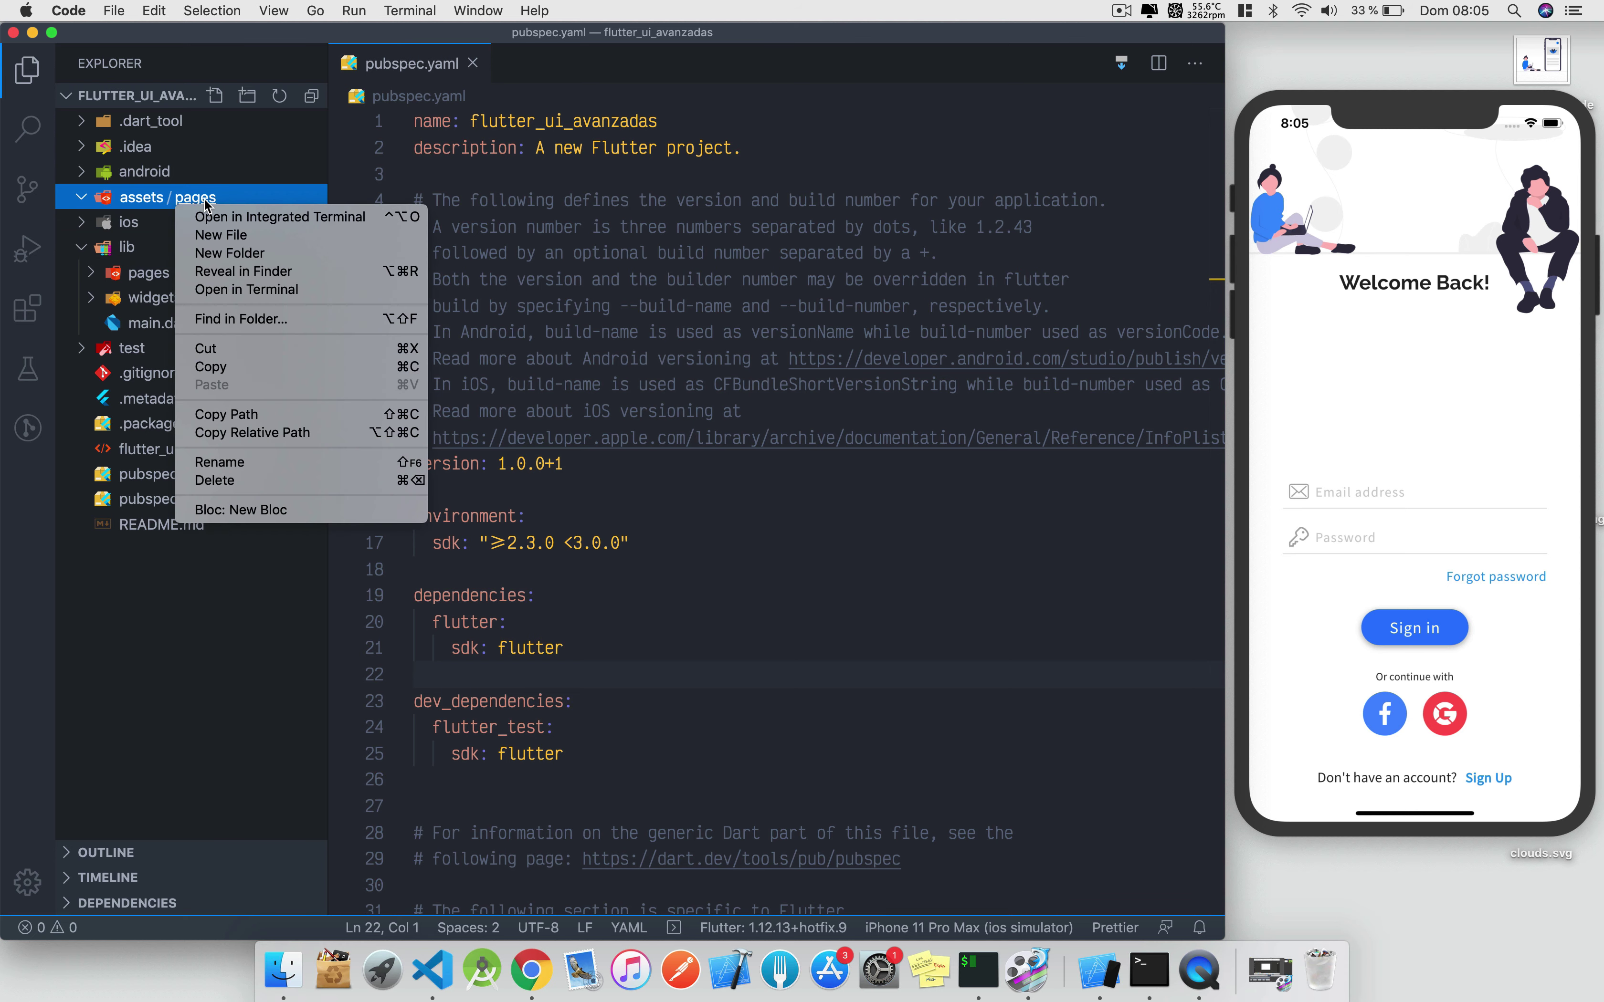
{"action": "left_click", "coordinate": [232, 254]}
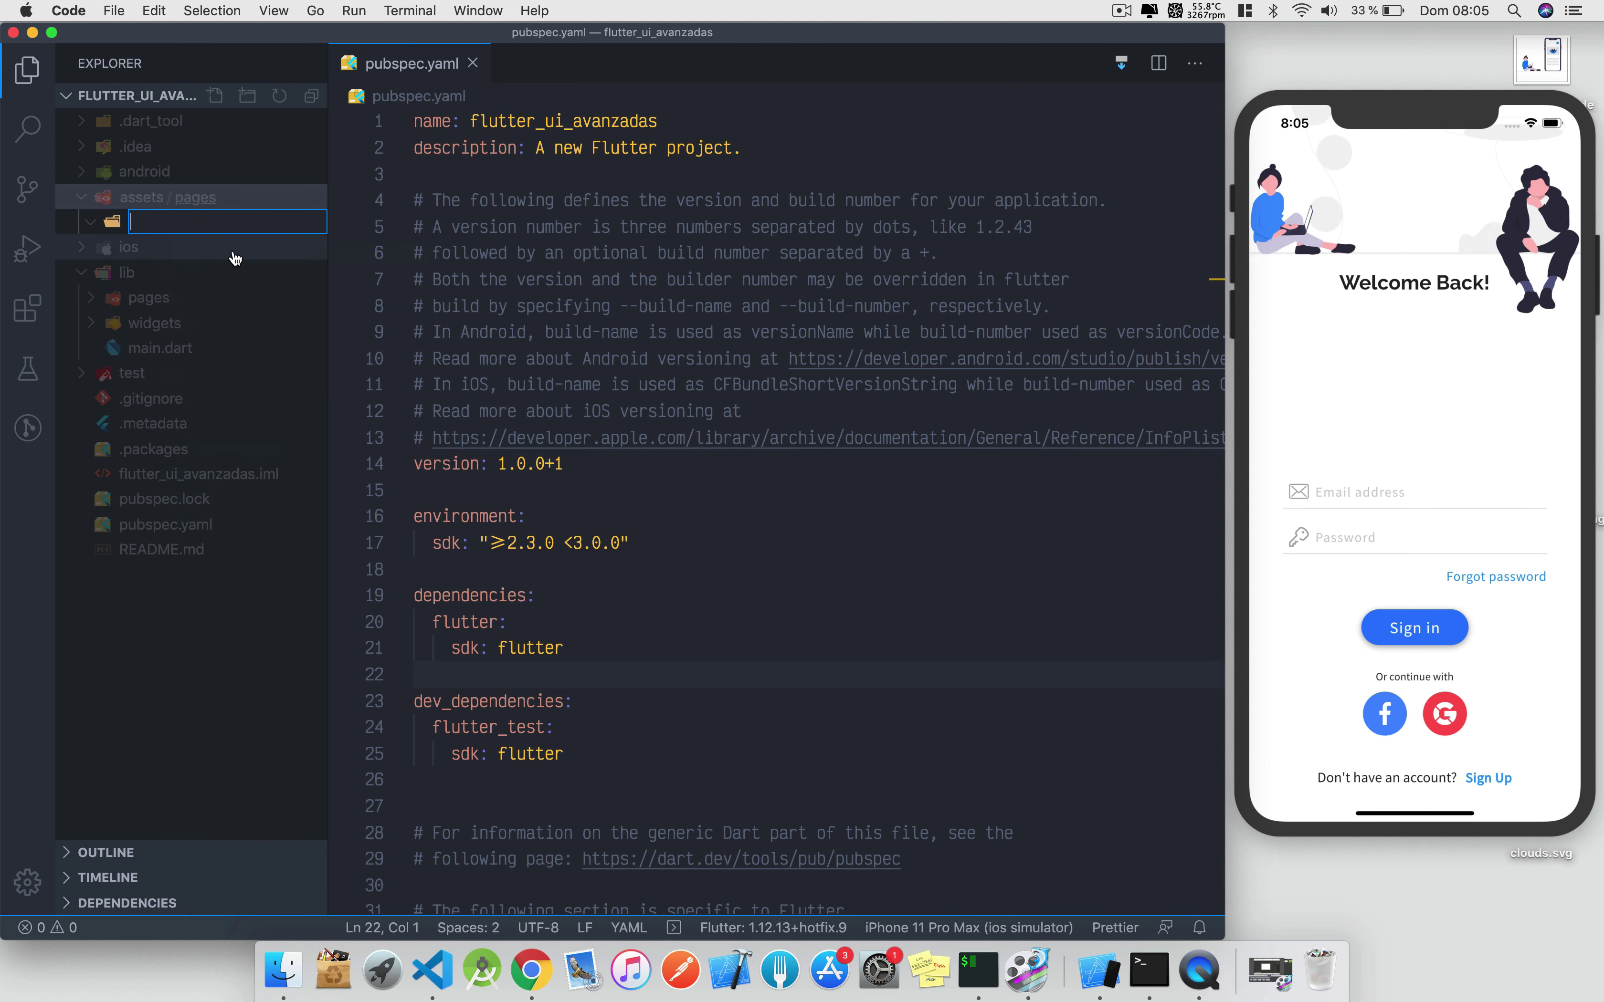
{"action": "type", "text": "login"}
{"action": "key", "text": "Return"}
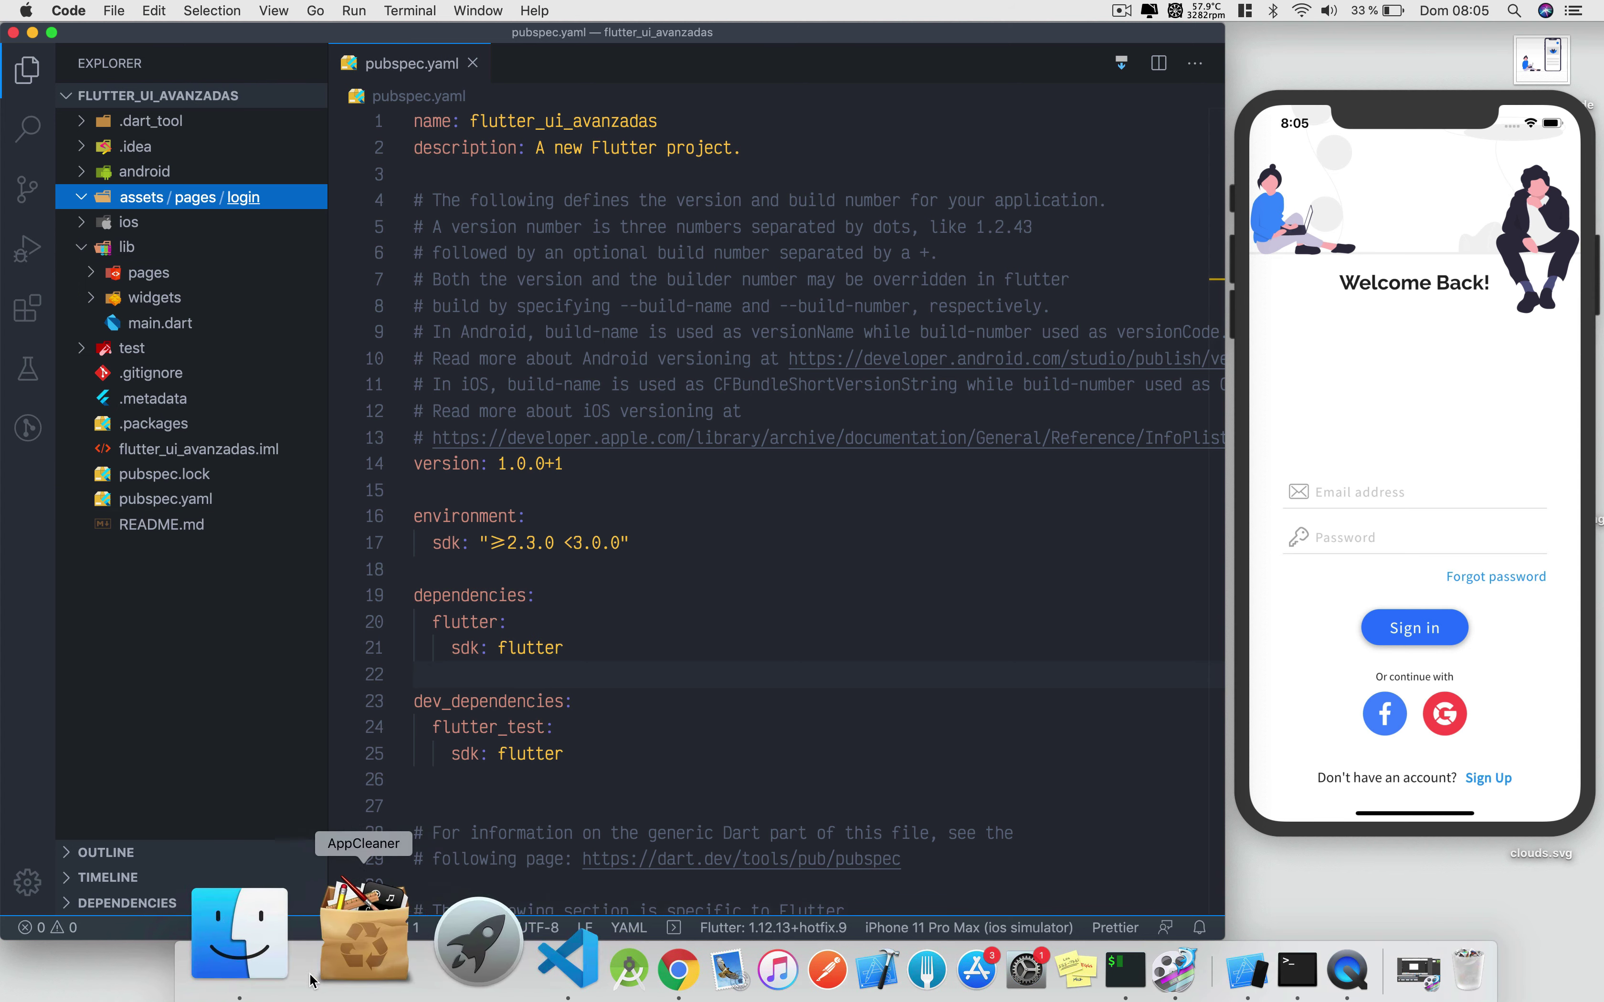
Copy clouds.svg, man.svg and woman.svg from the Escritorio folder in Finder into the project's assets/pages/login folder.
{"action": "left_click", "coordinate": [273, 931]}
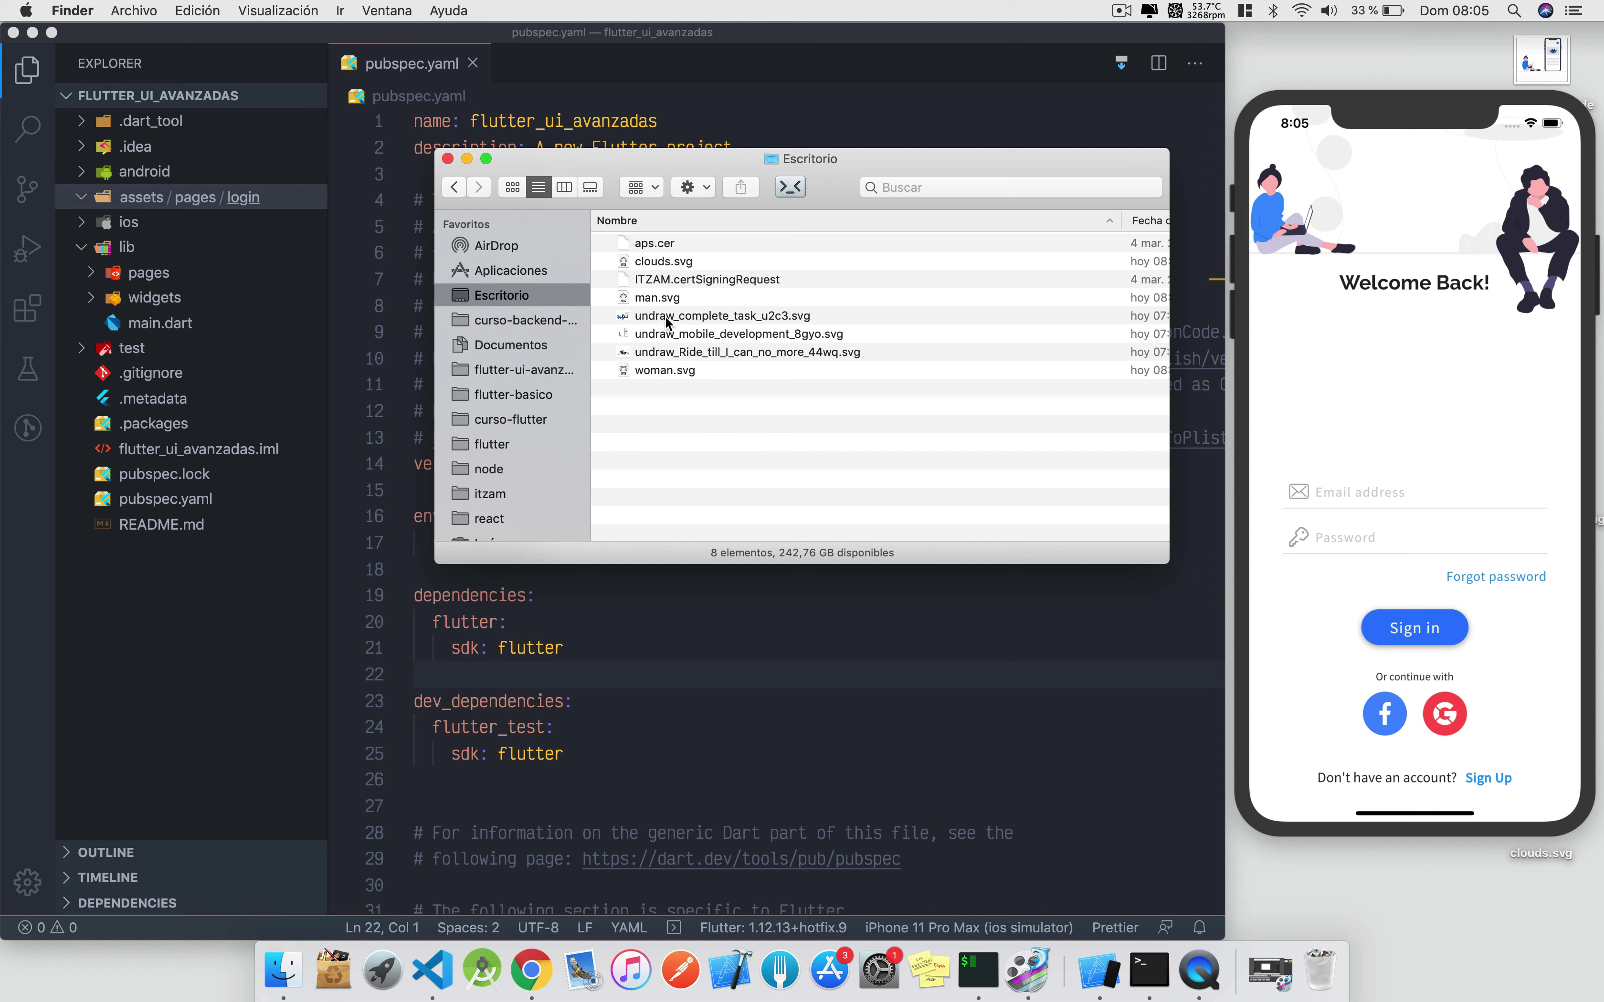
{"action": "left_click", "coordinate": [661, 299]}
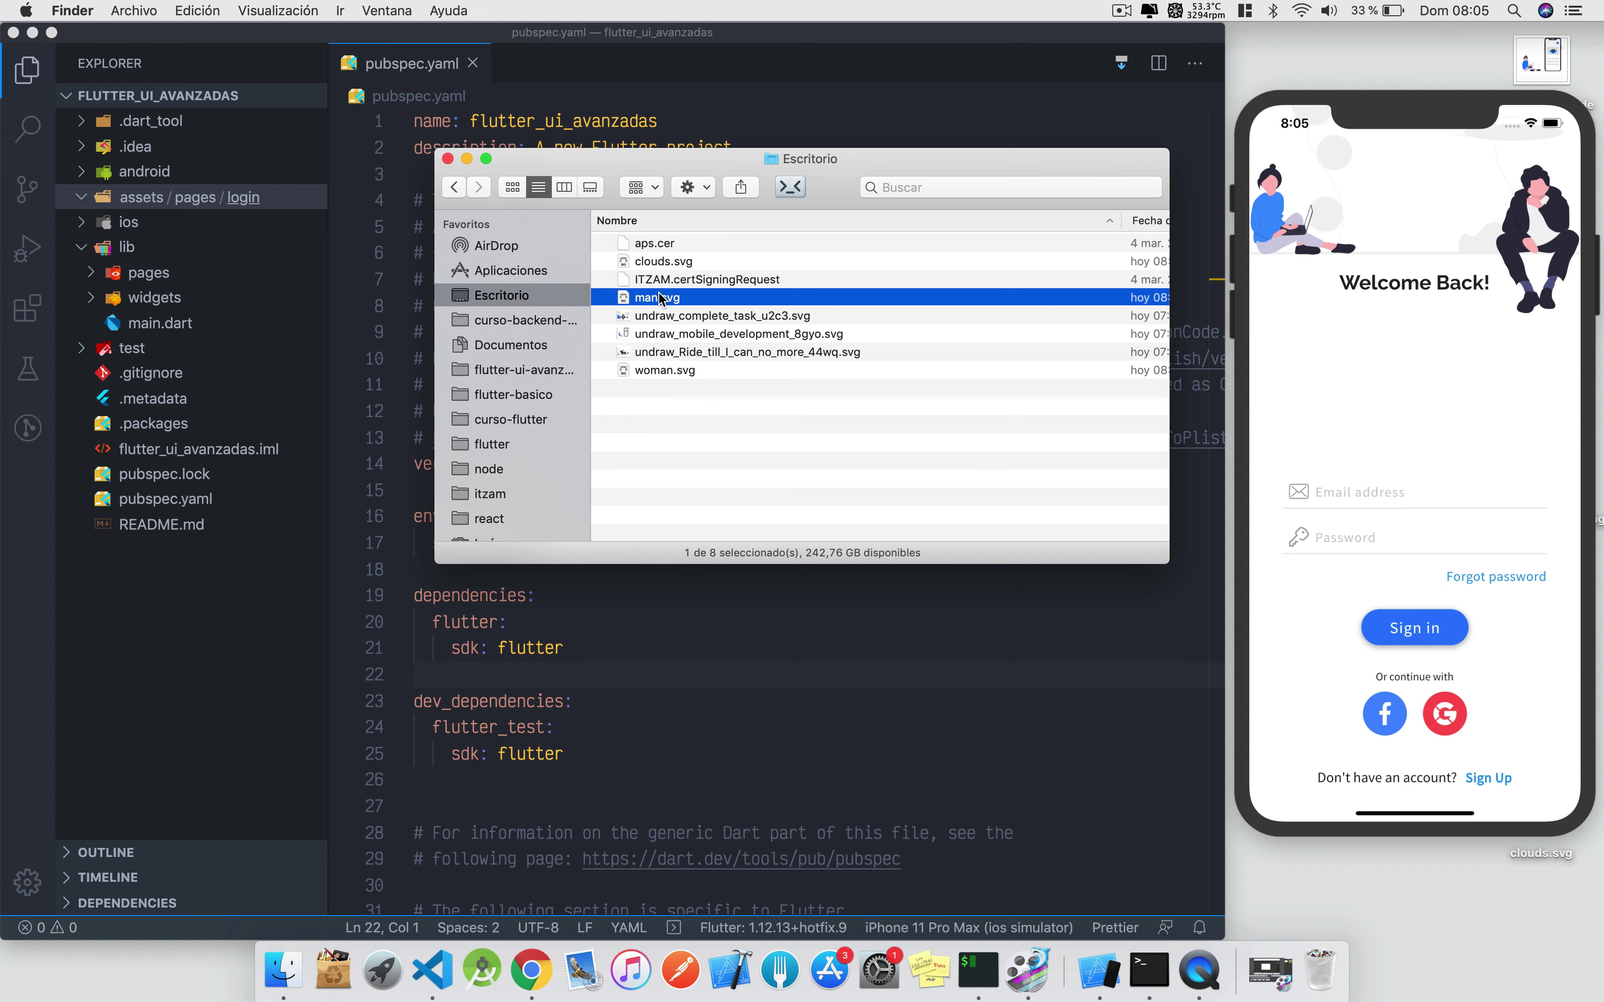
{"action": "left_click", "coordinate": [659, 373], "text": "super"}
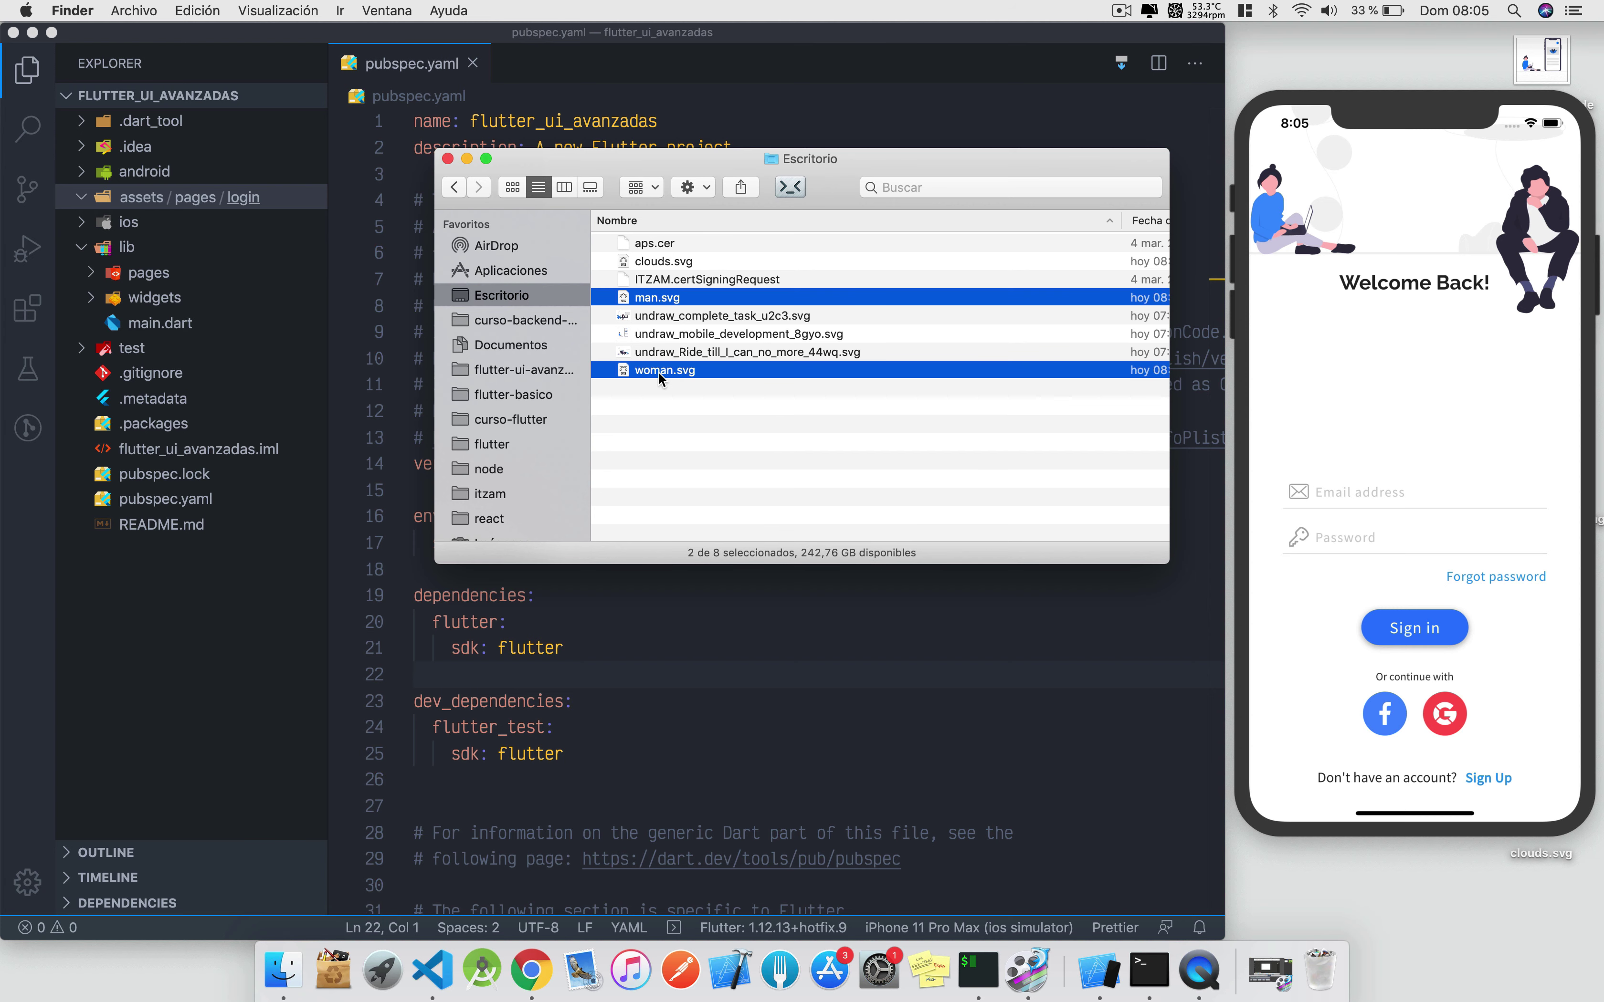
{"action": "left_click", "coordinate": [660, 259], "text": "super"}
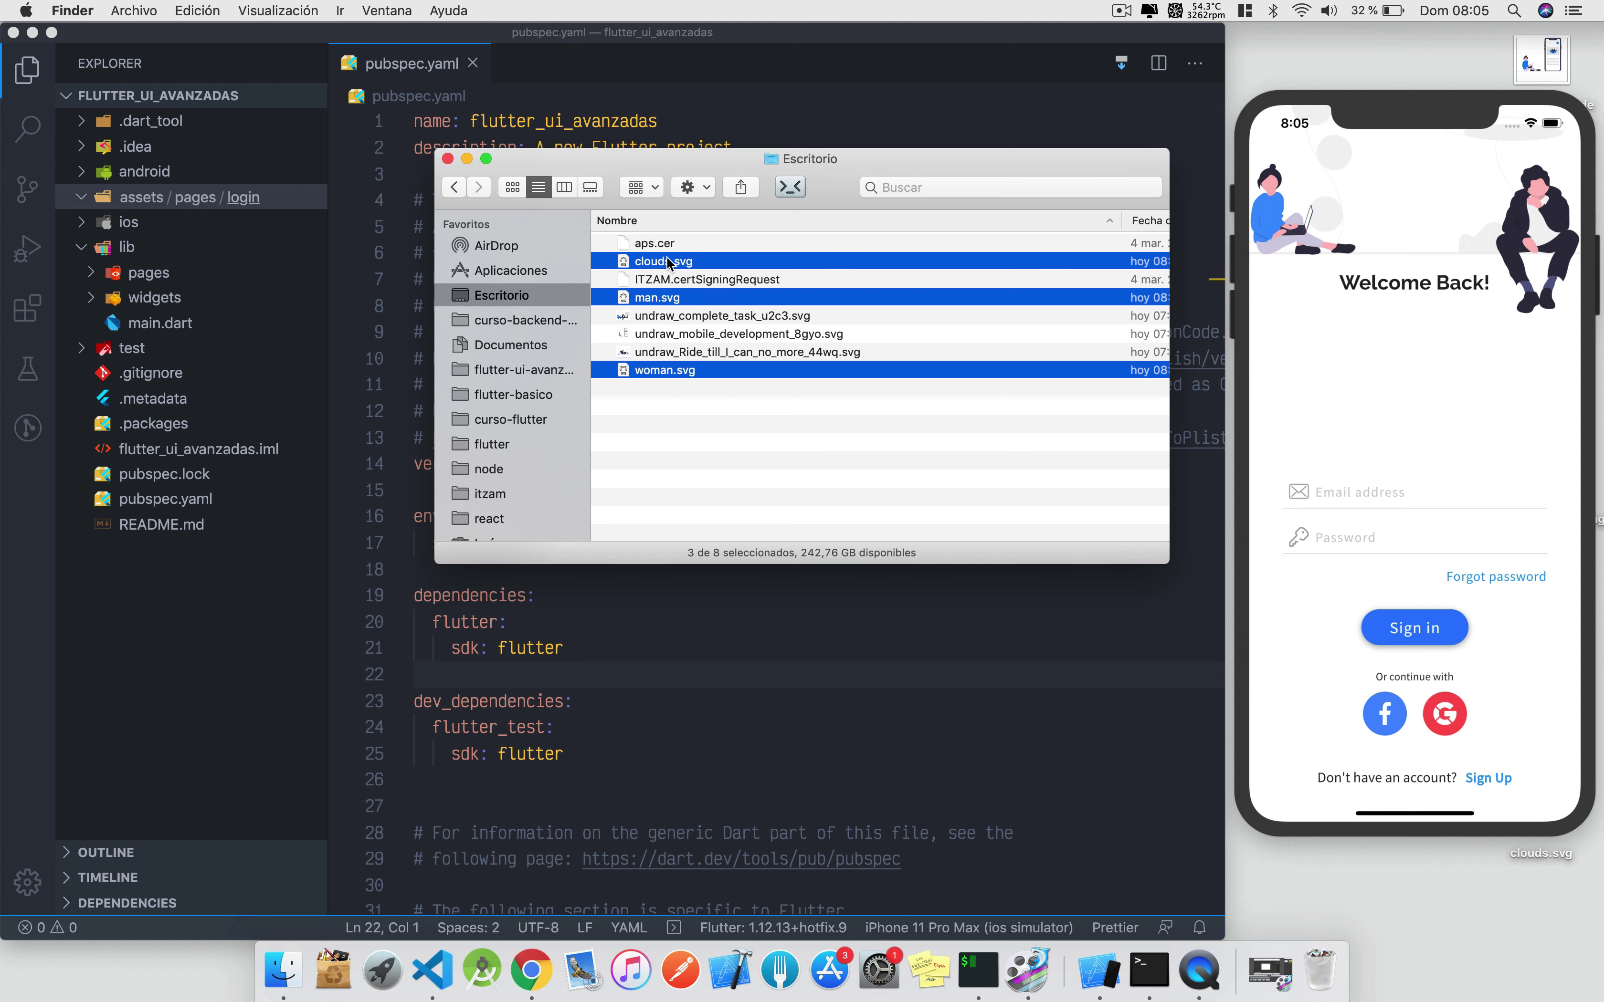
{"action": "left_click_drag", "start_coordinate": [669, 262], "coordinate": [244, 196]}
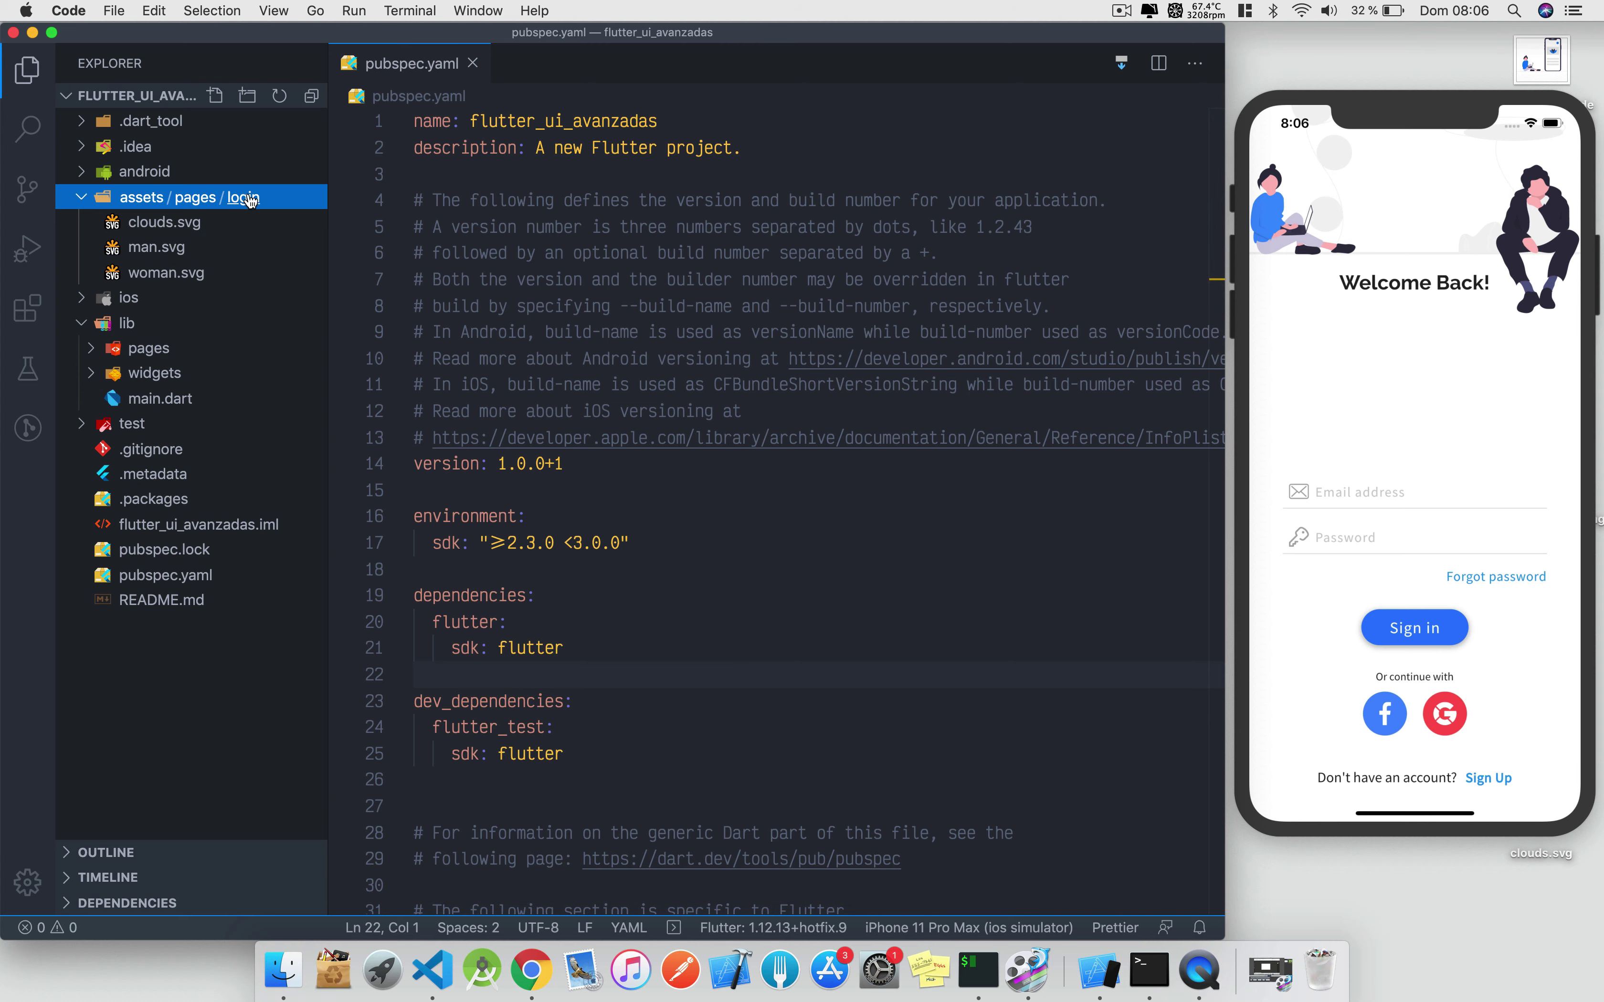
Uncomment the assets section and its two example image entries in pubspec.yaml.
{"action": "scroll", "coordinate": [496, 639], "scroll_direction": "down", "scroll_amount": 6}
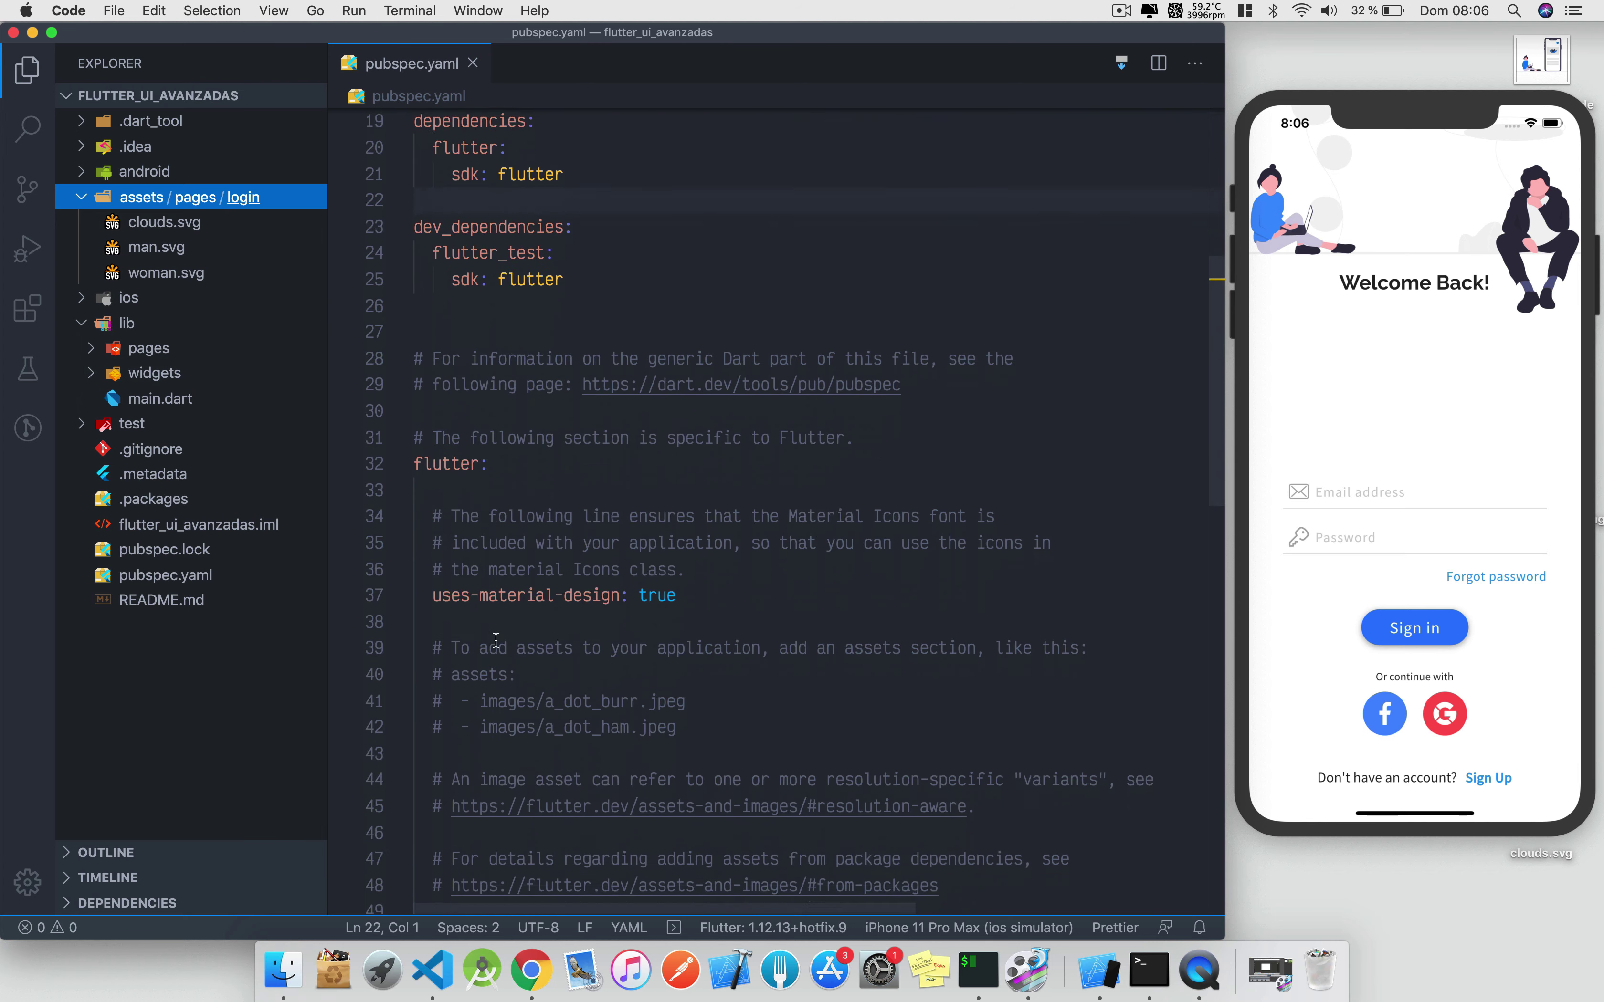
{"action": "scroll", "coordinate": [496, 640], "scroll_direction": "down", "scroll_amount": 4}
{"action": "scroll", "coordinate": [496, 640], "scroll_direction": "up", "scroll_amount": 2}
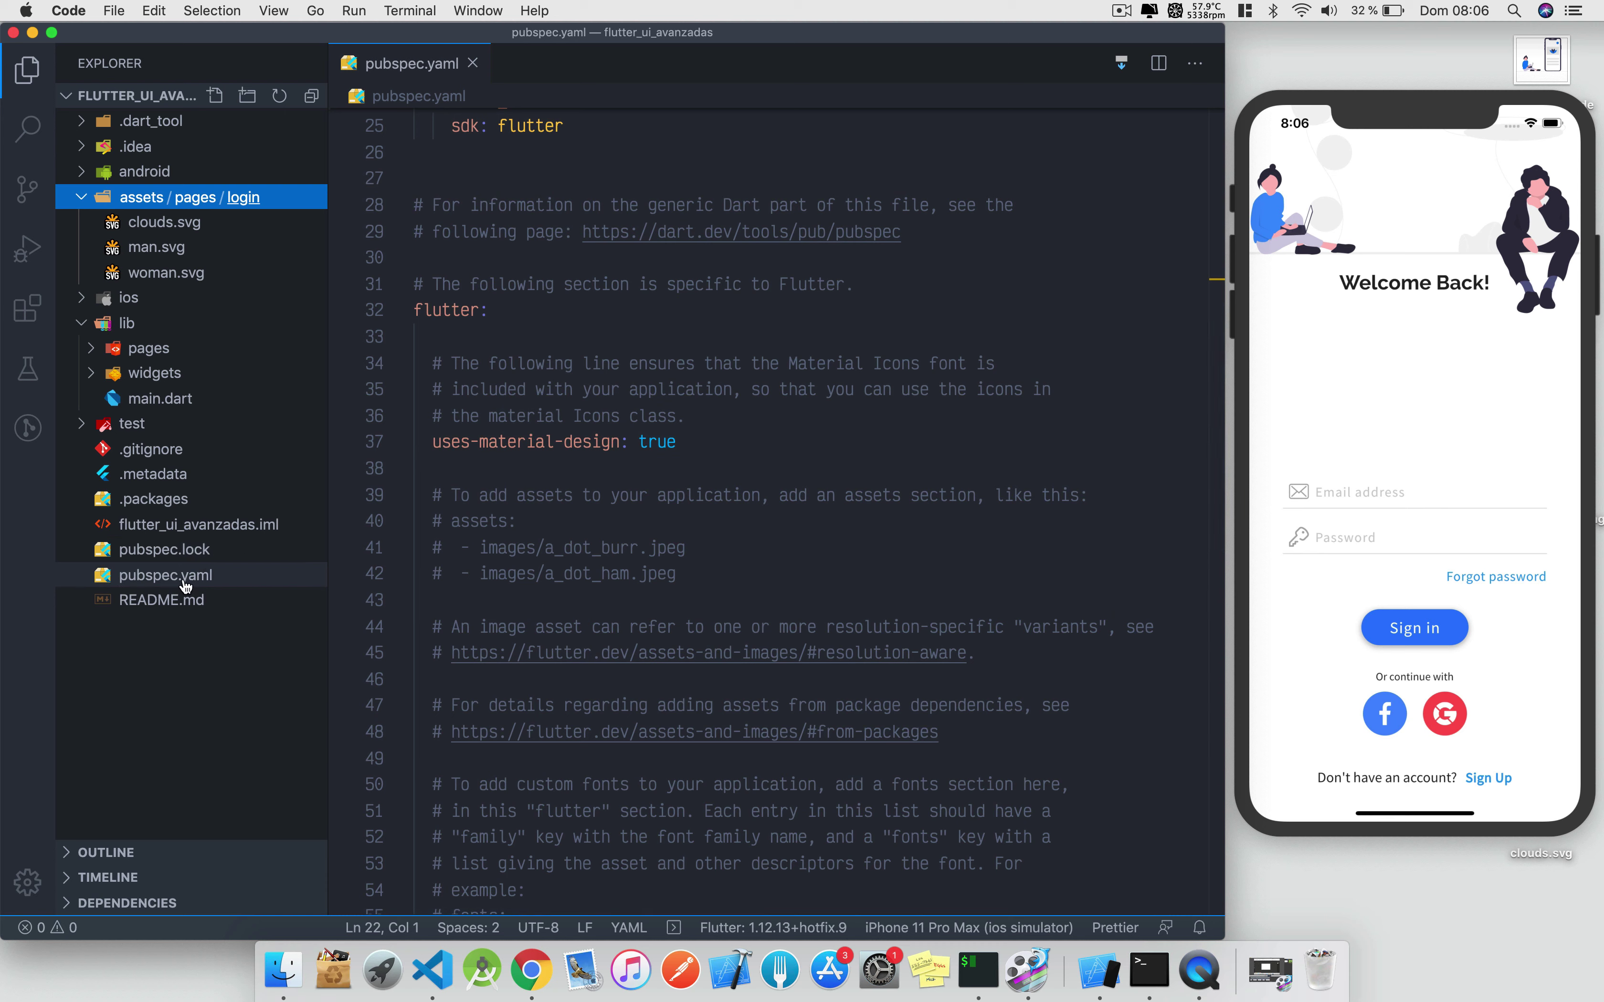
{"action": "left_click_drag", "start_coordinate": [734, 578], "coordinate": [353, 532]}
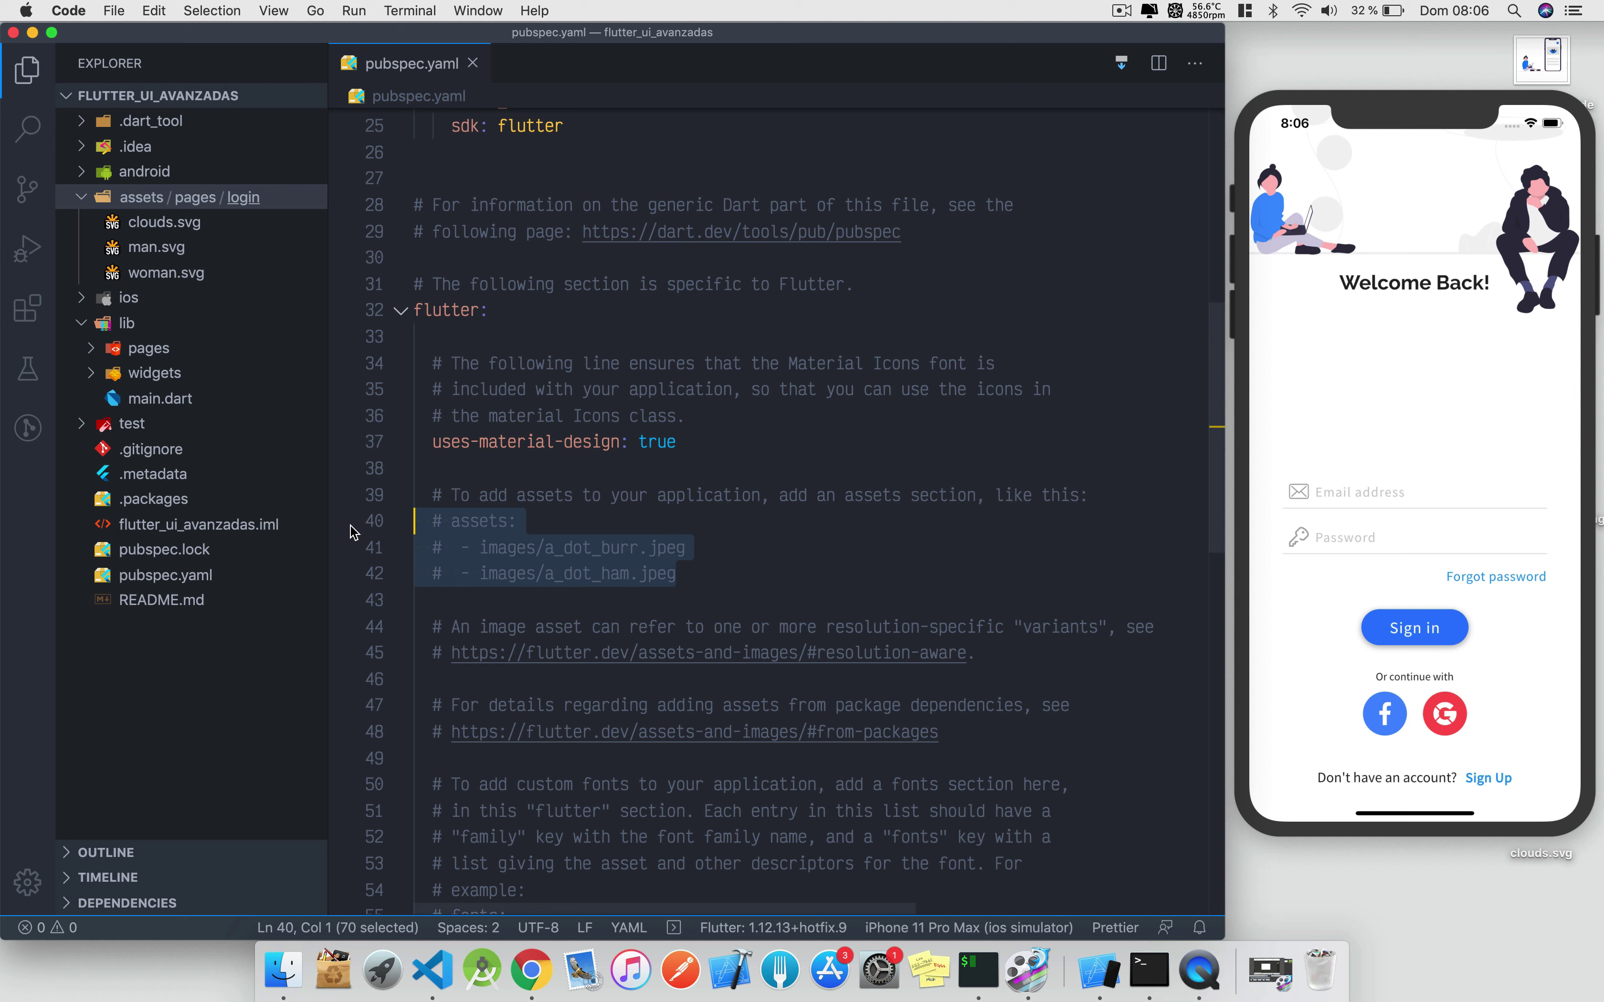
{"action": "key", "text": "super+slash"}
{"action": "left_click", "coordinate": [629, 516]}
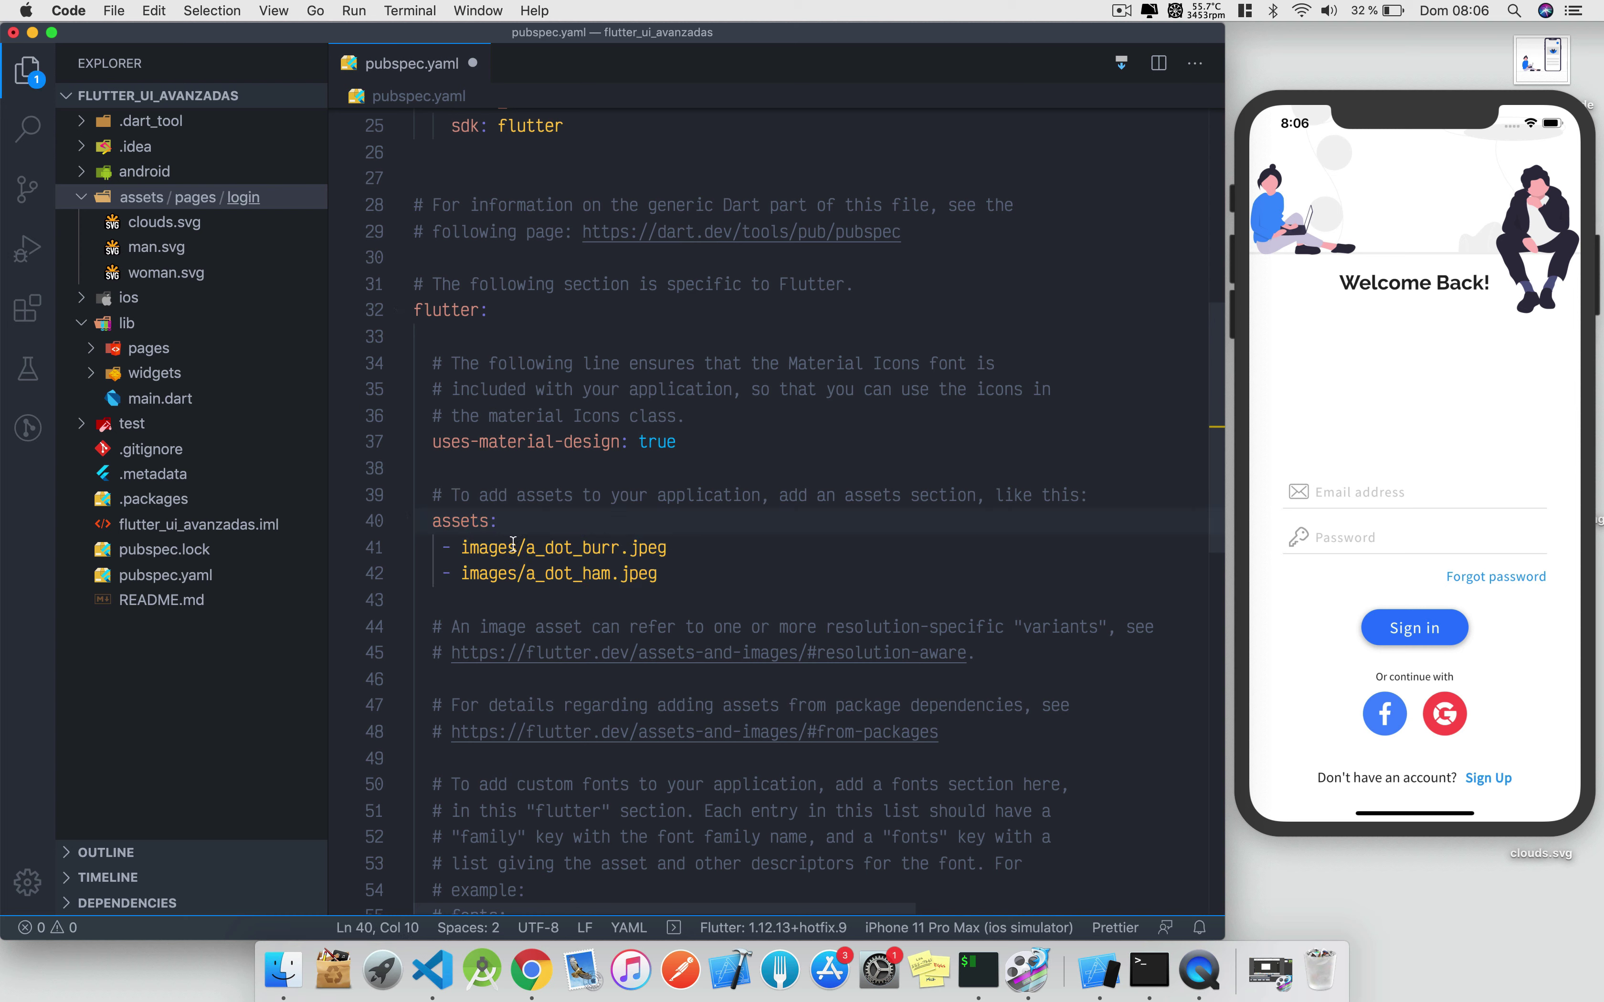
Select the images folder name in the first entry of the assets section.
{"action": "left_click_drag", "start_coordinate": [517, 545], "coordinate": [462, 545]}
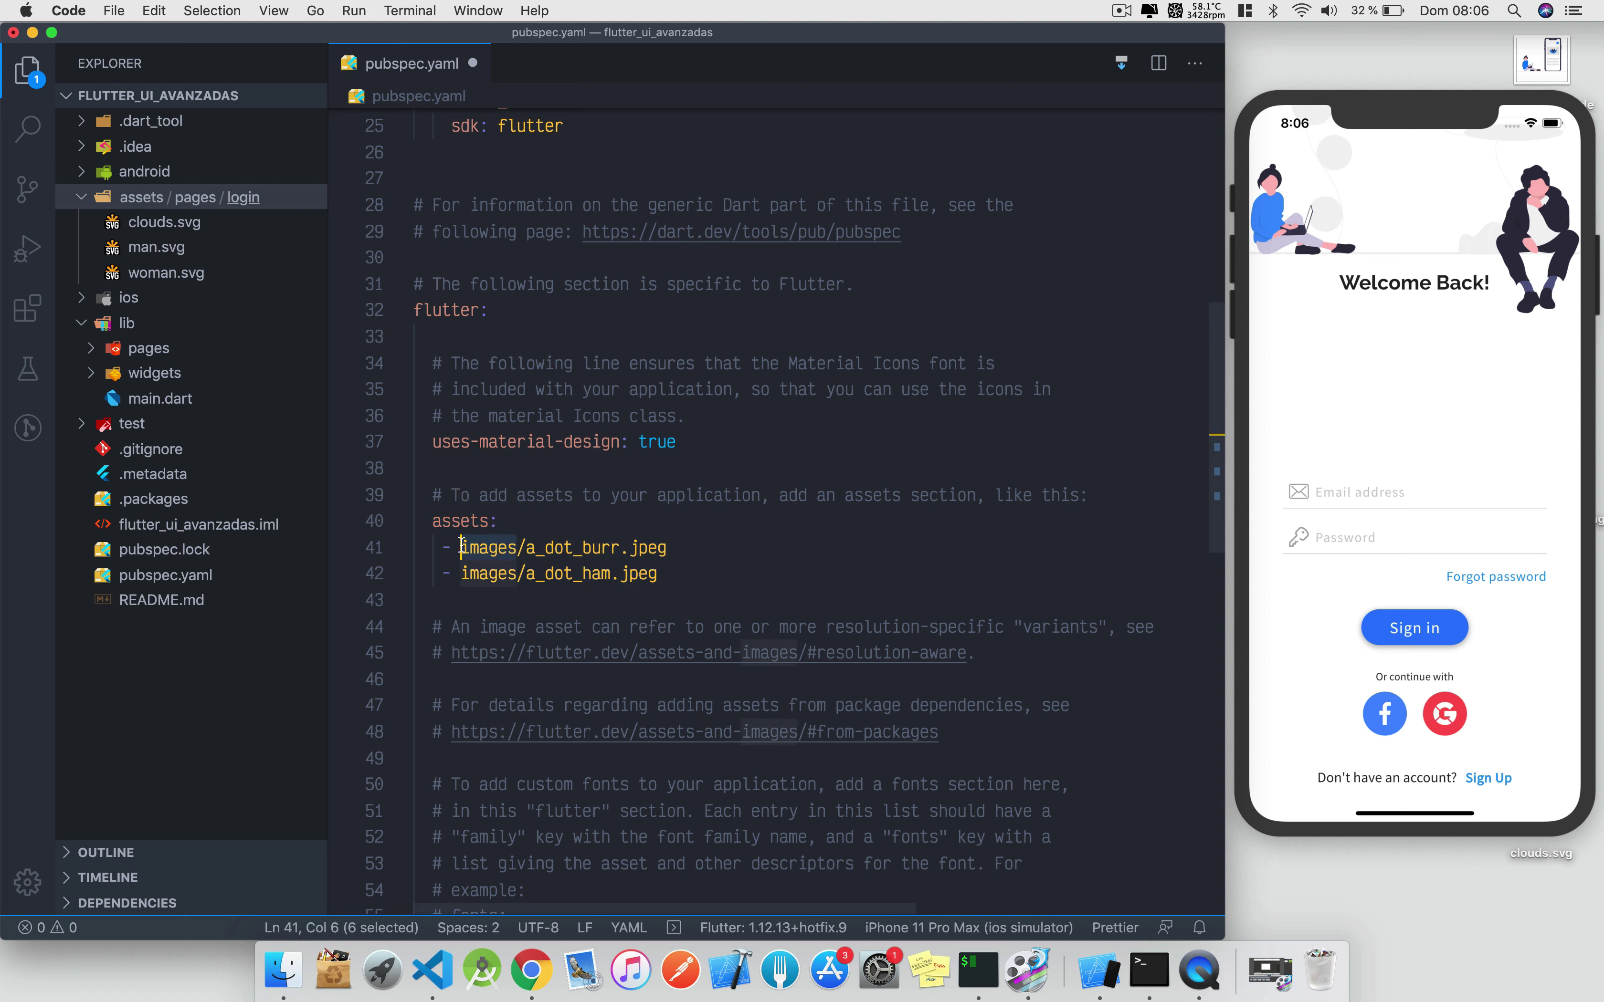